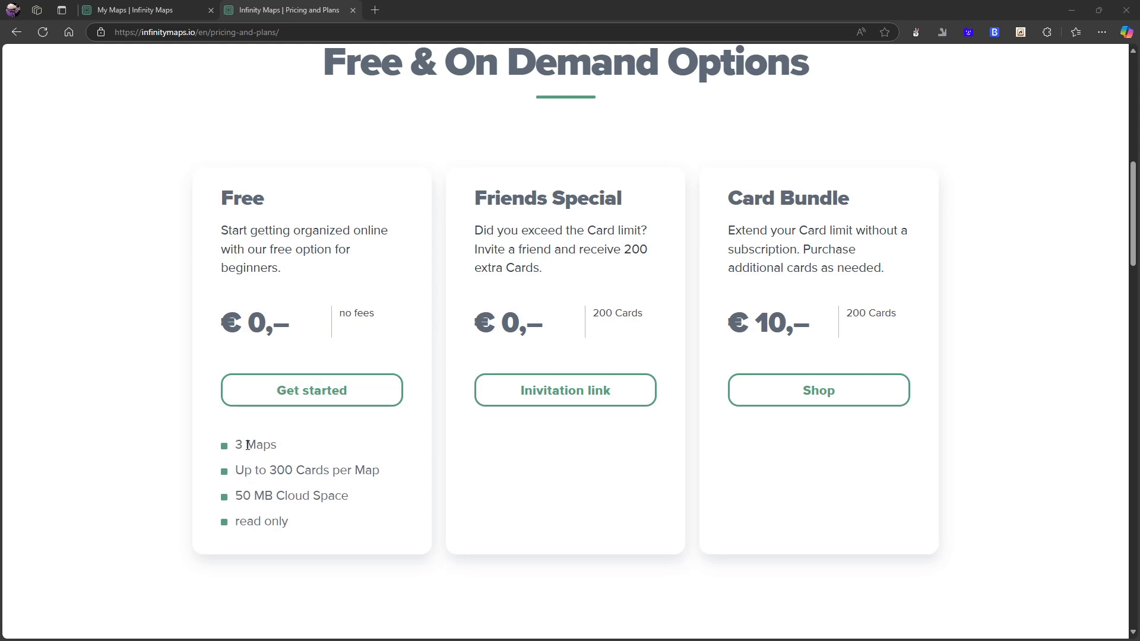
Review the Free, Friends Special and Card Bundle options on the Infinity Maps pricing page.
scroll(248, 445, down, 1)
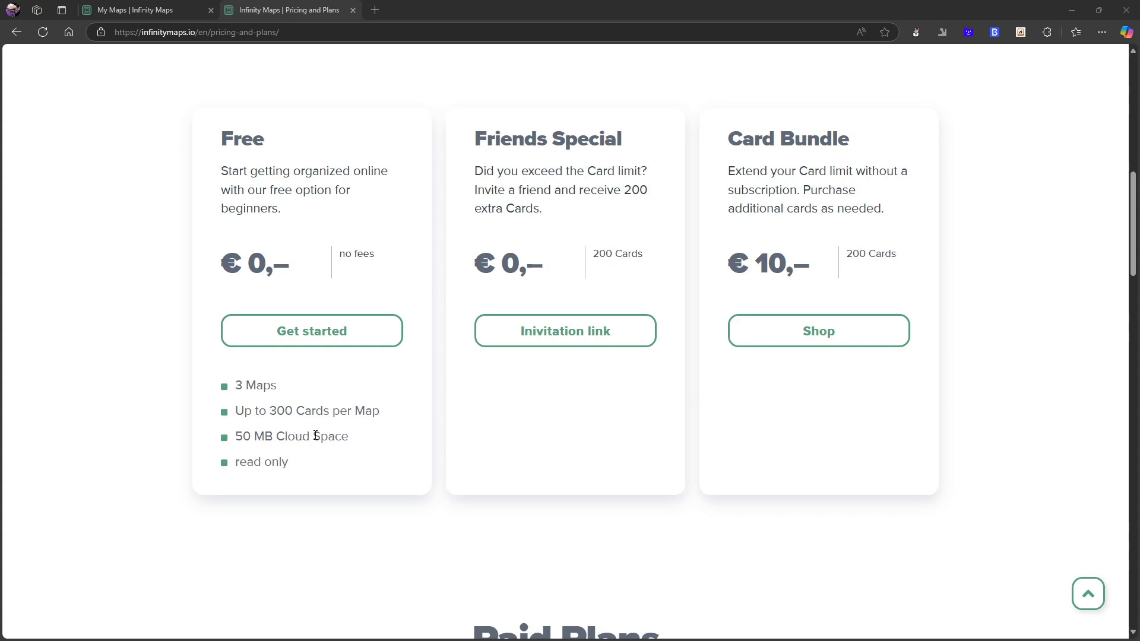
scroll(321, 434, down, 1)
scroll(249, 402, down, 1)
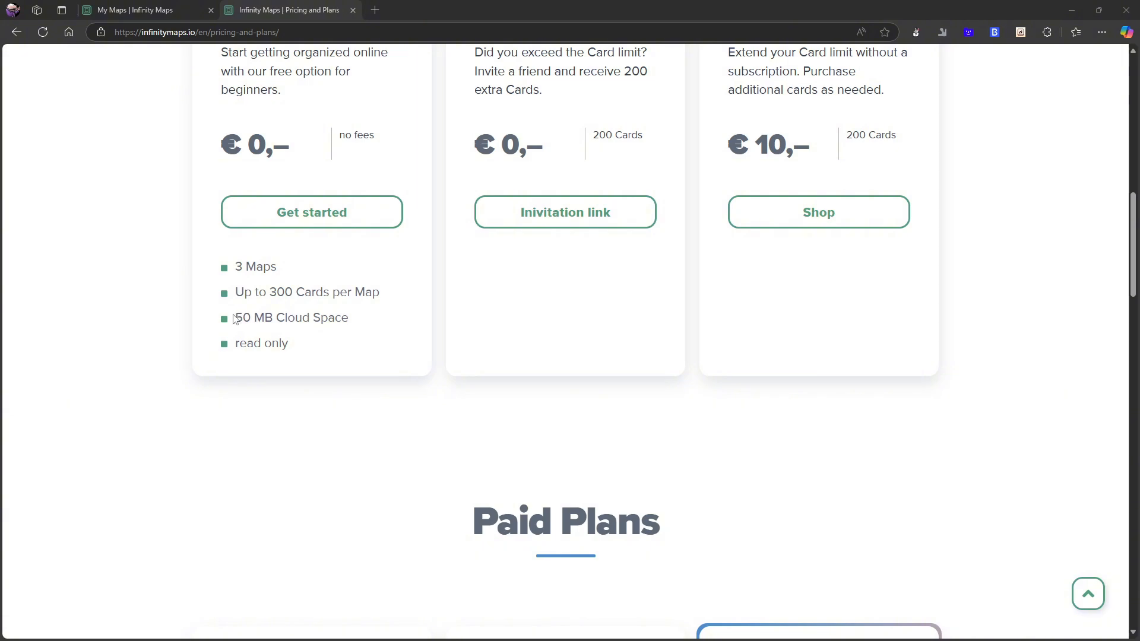
scroll(279, 357, down, 1)
scroll(279, 357, down, 2)
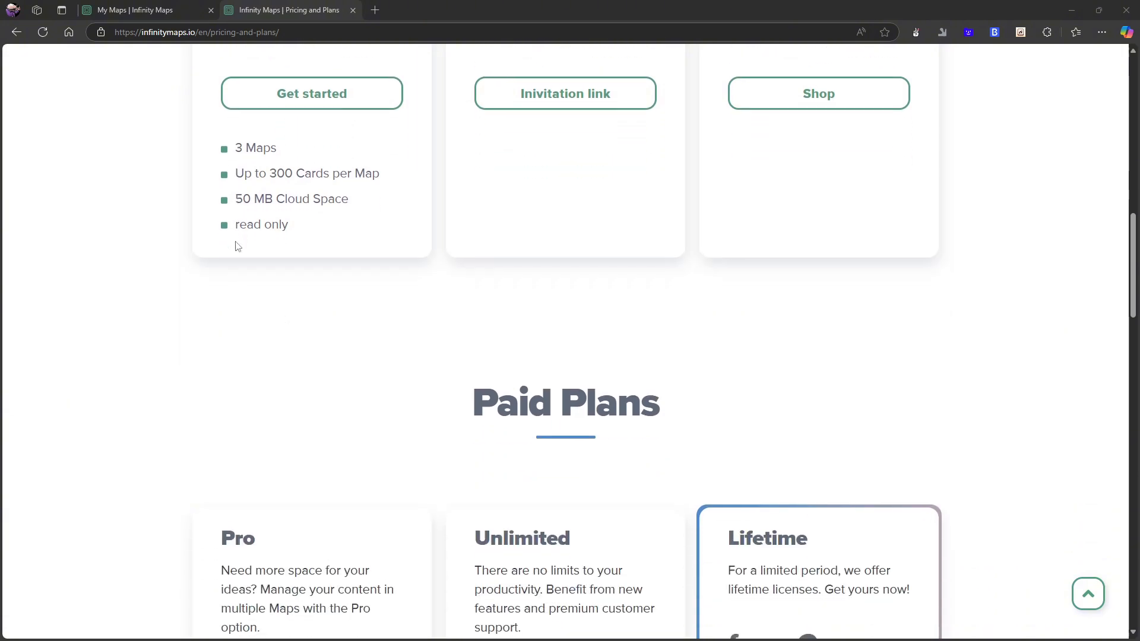
scroll(242, 256, up, 1)
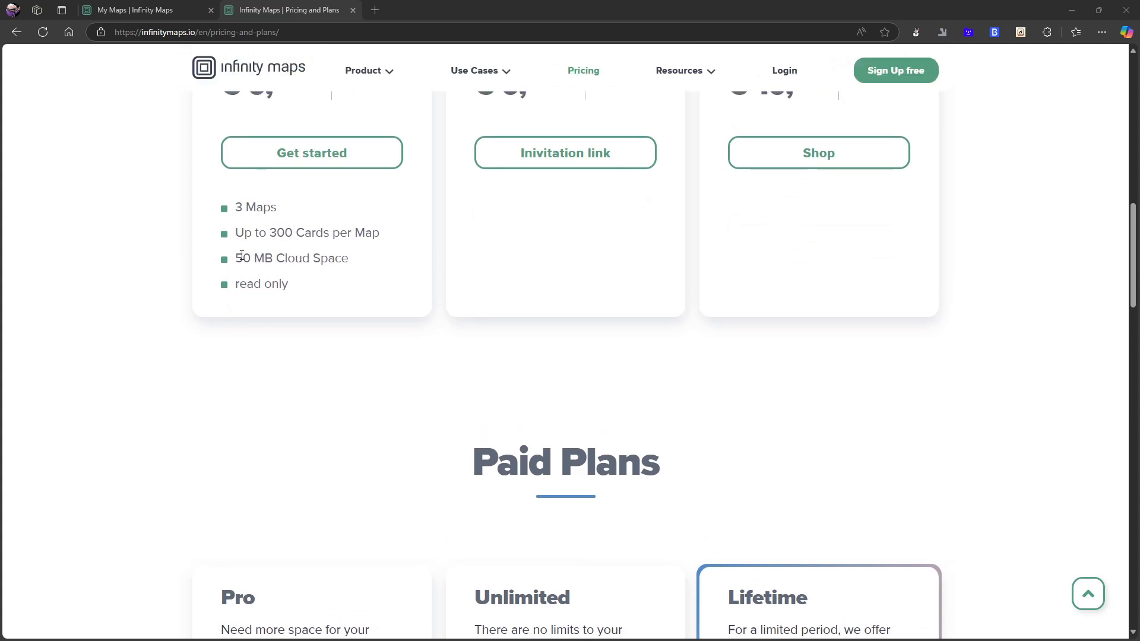
scroll(537, 223, up, 3)
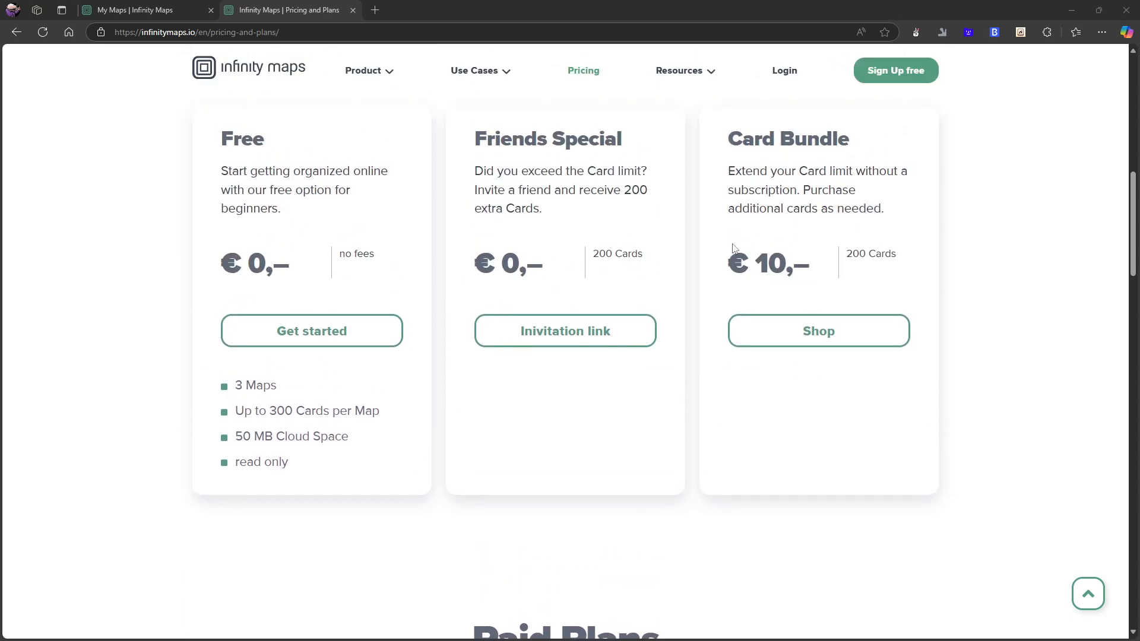
scroll(552, 235, down, 1)
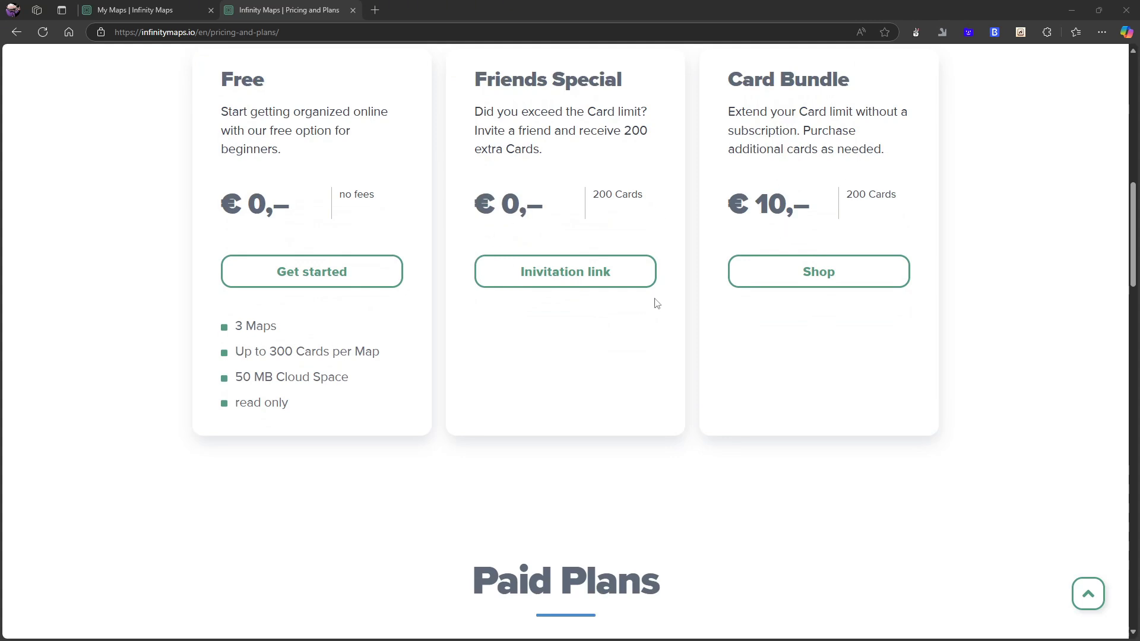
scroll(761, 229, down, 8)
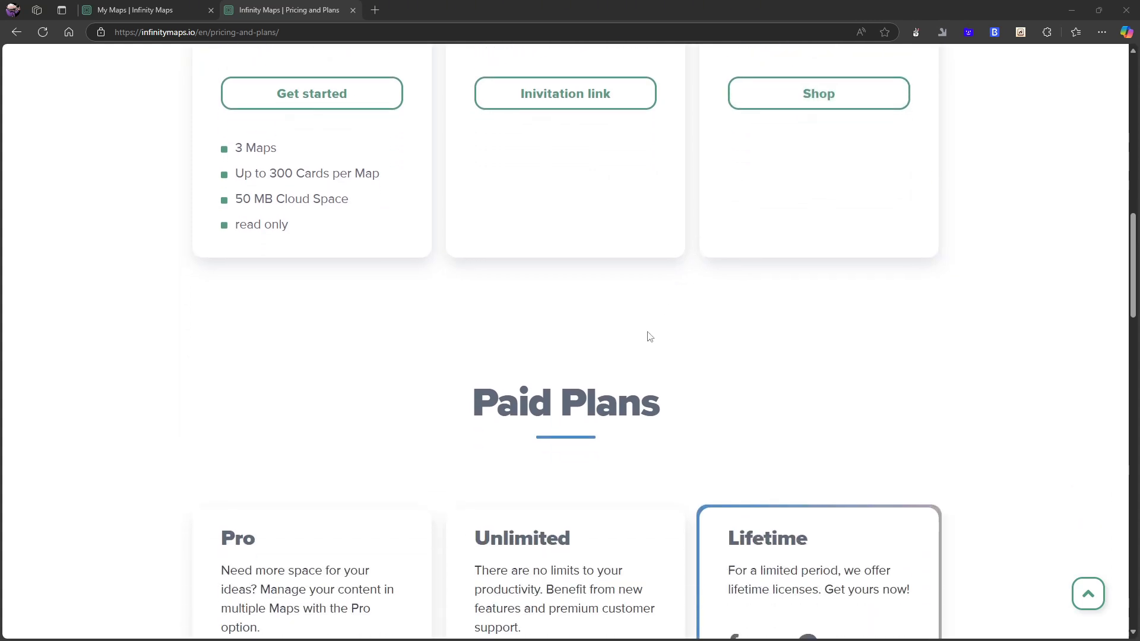
Review the Pro, Unlimited and Lifetime paid plans and their features.
scroll(343, 369, down, 3)
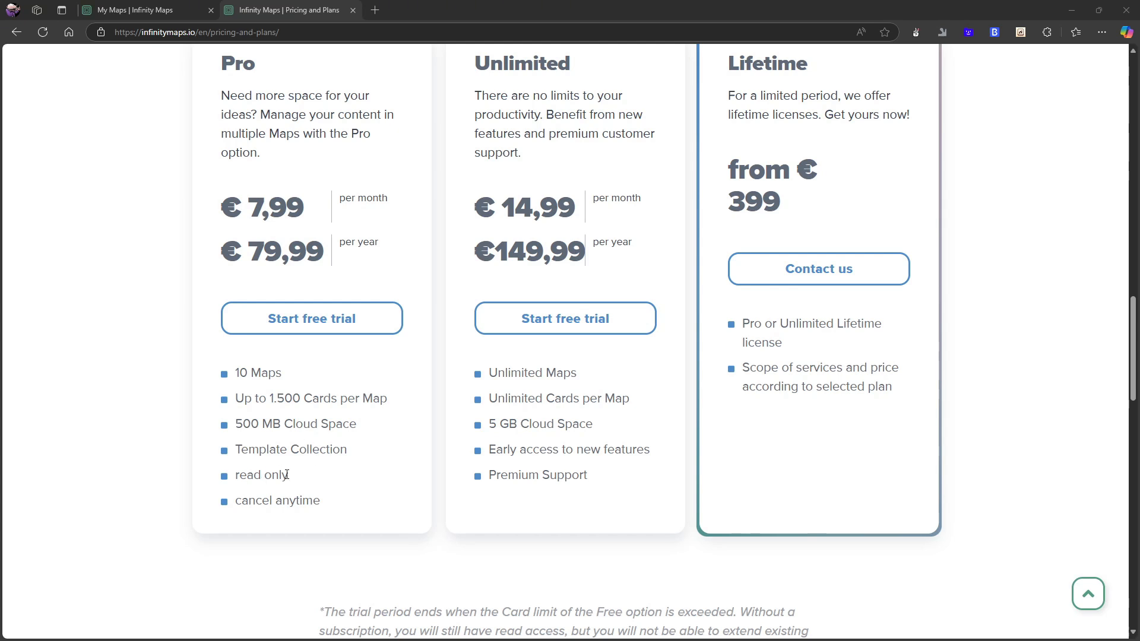
scroll(501, 462, up, 2)
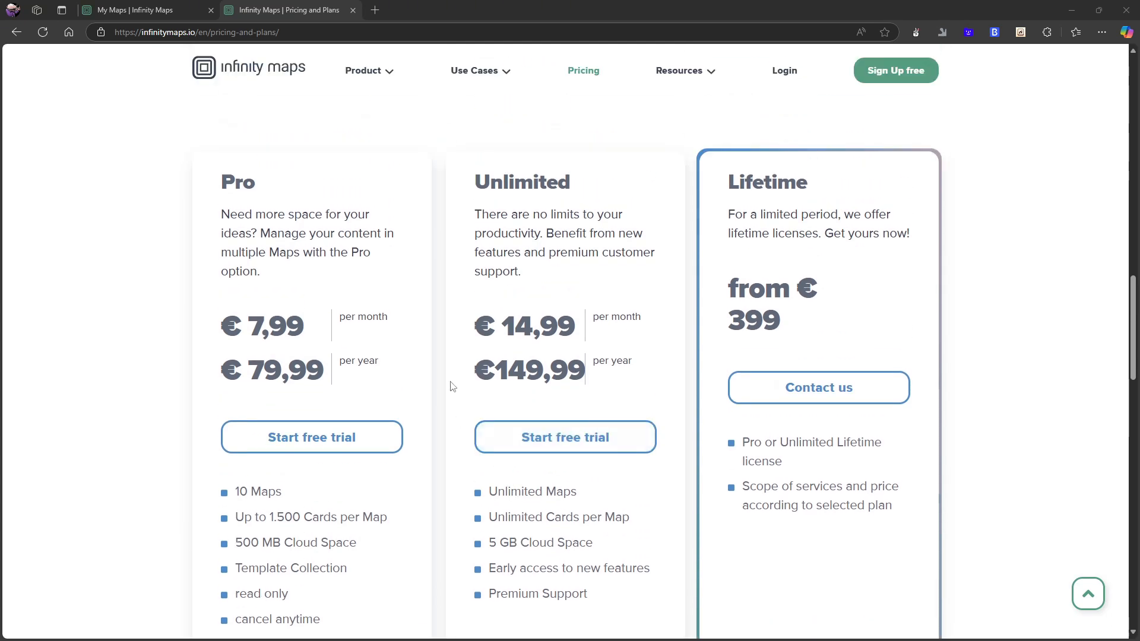
scroll(452, 386, up, 1)
scroll(450, 380, down, 1)
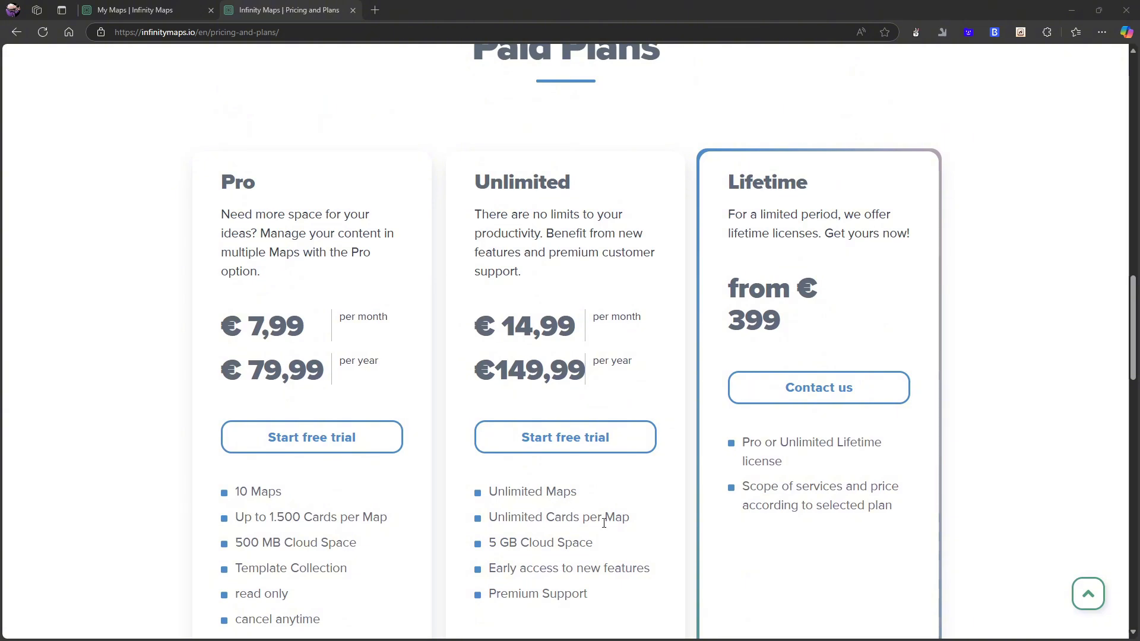
scroll(595, 529, down, 1)
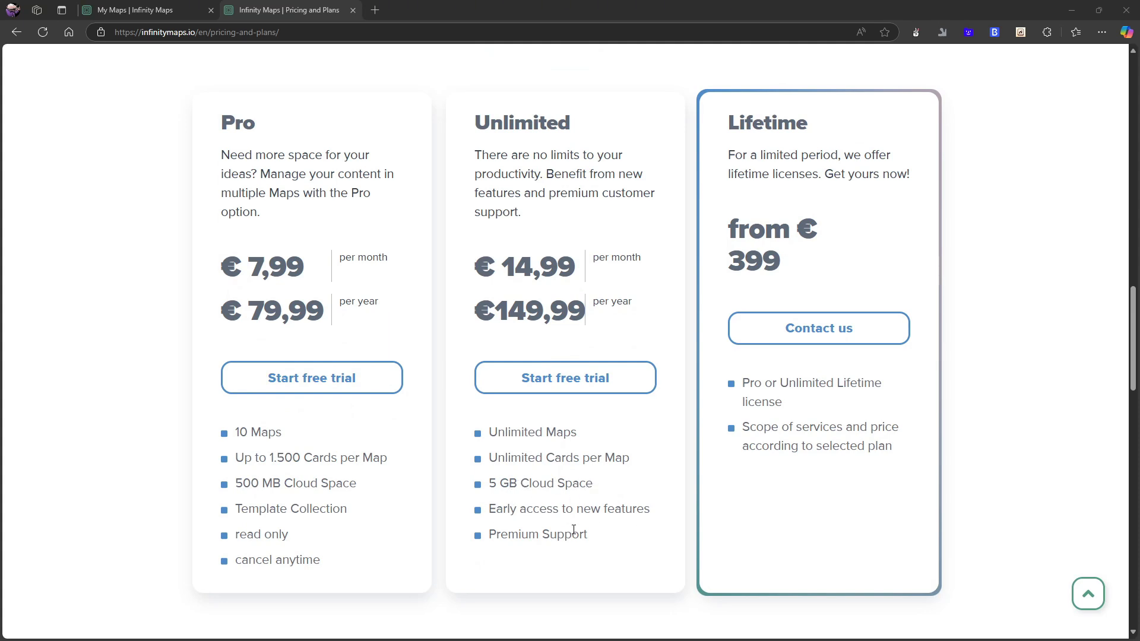
scroll(573, 530, up, 1)
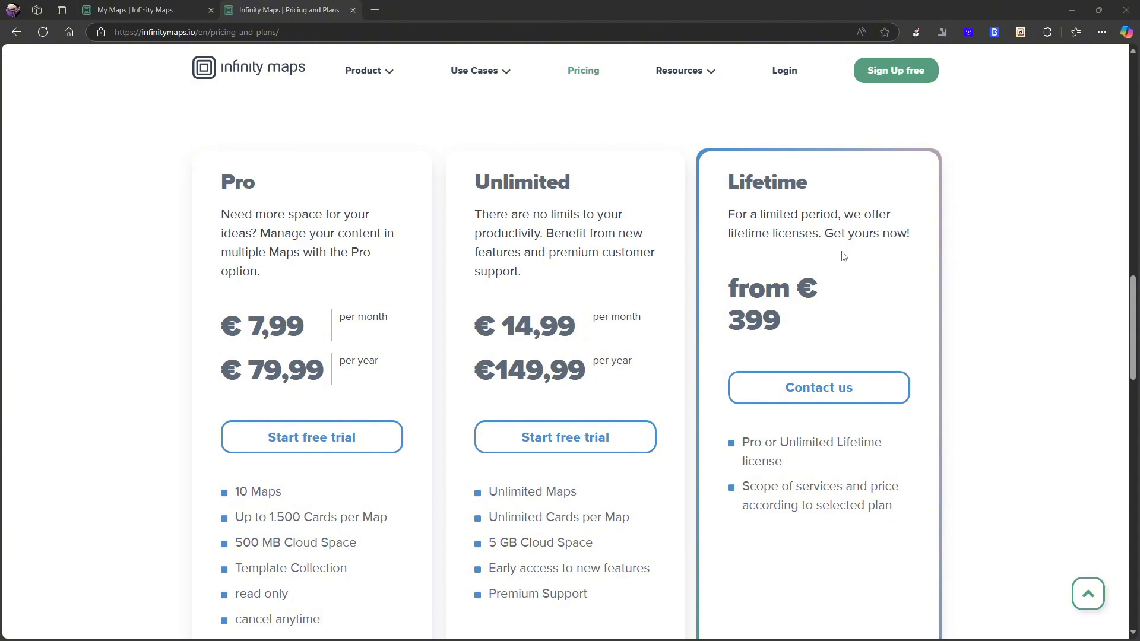
scroll(809, 244, down, 1)
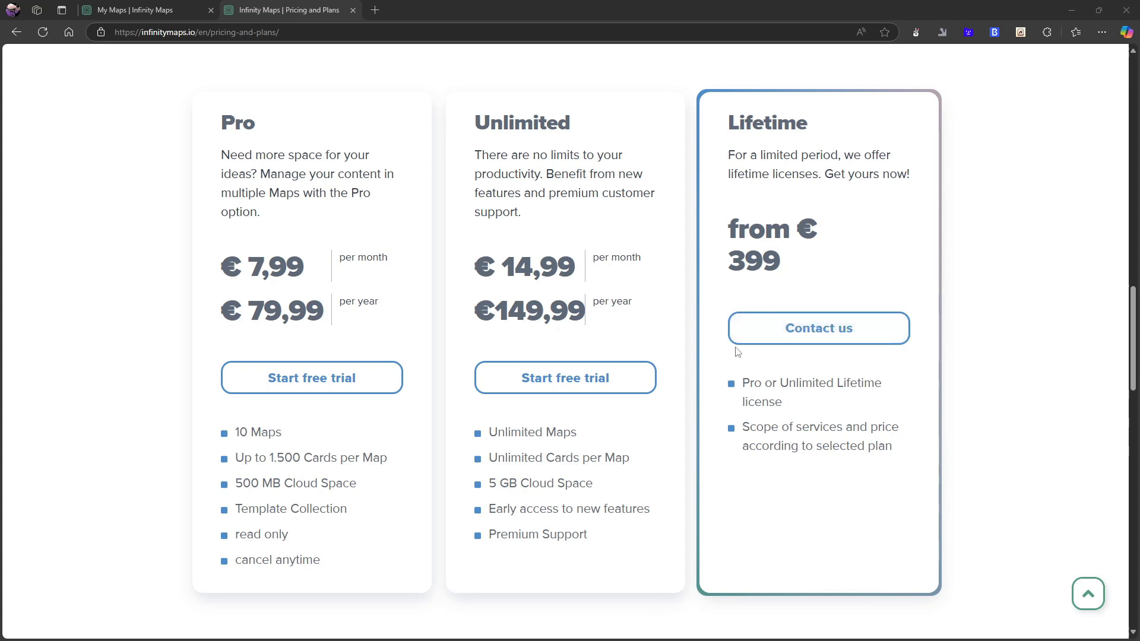
Open the Kanban Process template from My Maps and dismiss the introductory how-to dialogs.
click(165, 5)
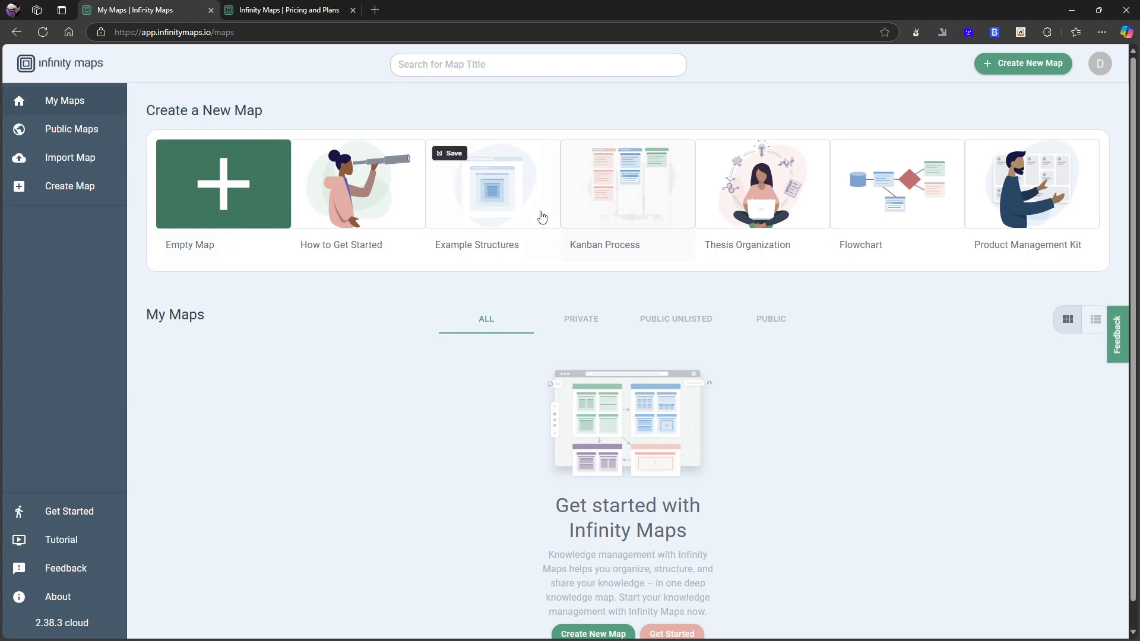
click(613, 201)
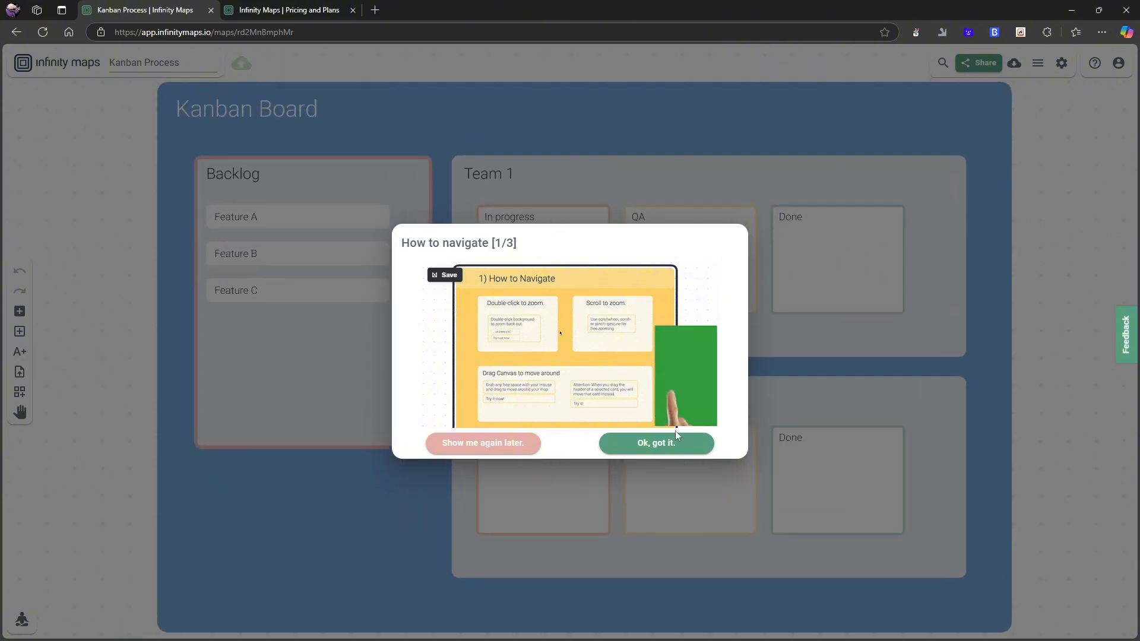
click(671, 449)
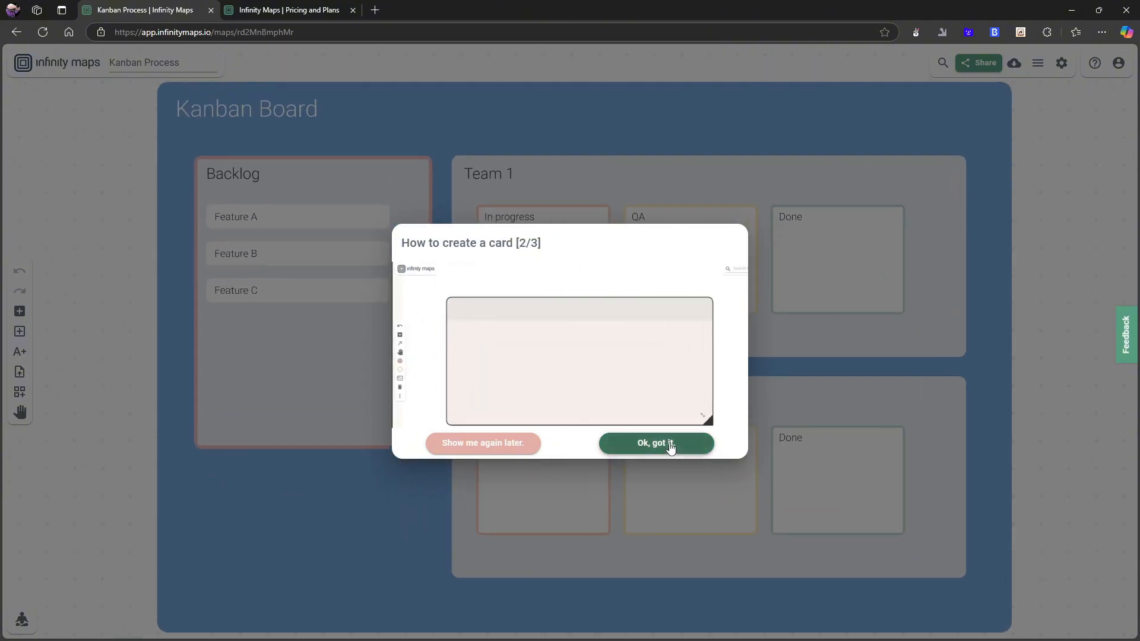
click(670, 447)
click(659, 446)
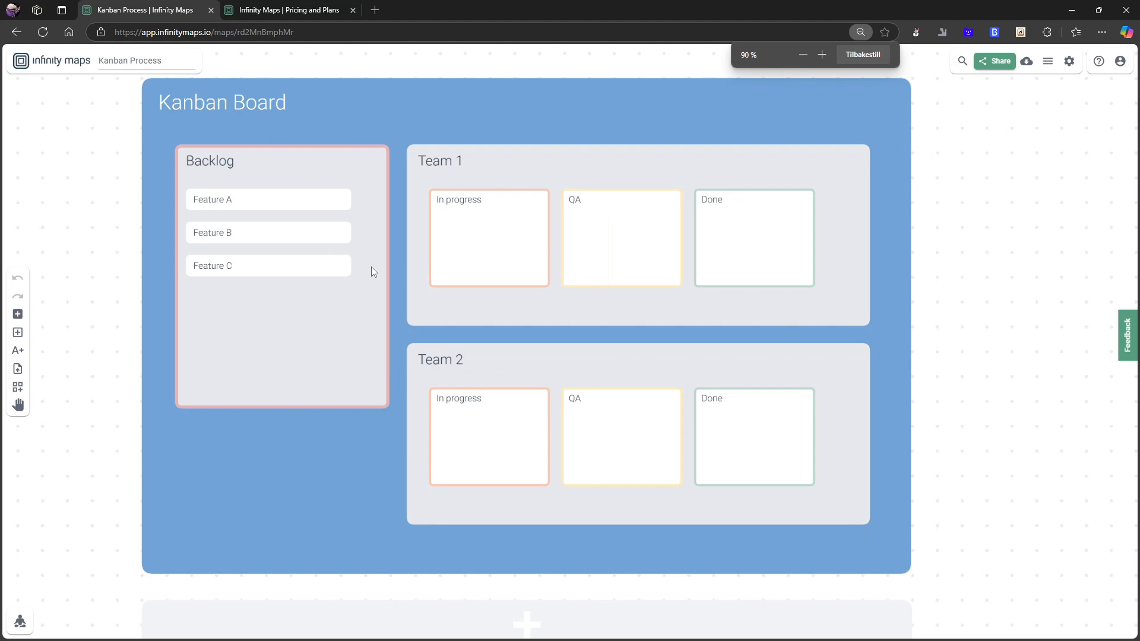
Reset the page zoom to 100% and zoom around the Kanban board canvas to inspect its layout.
click(871, 59)
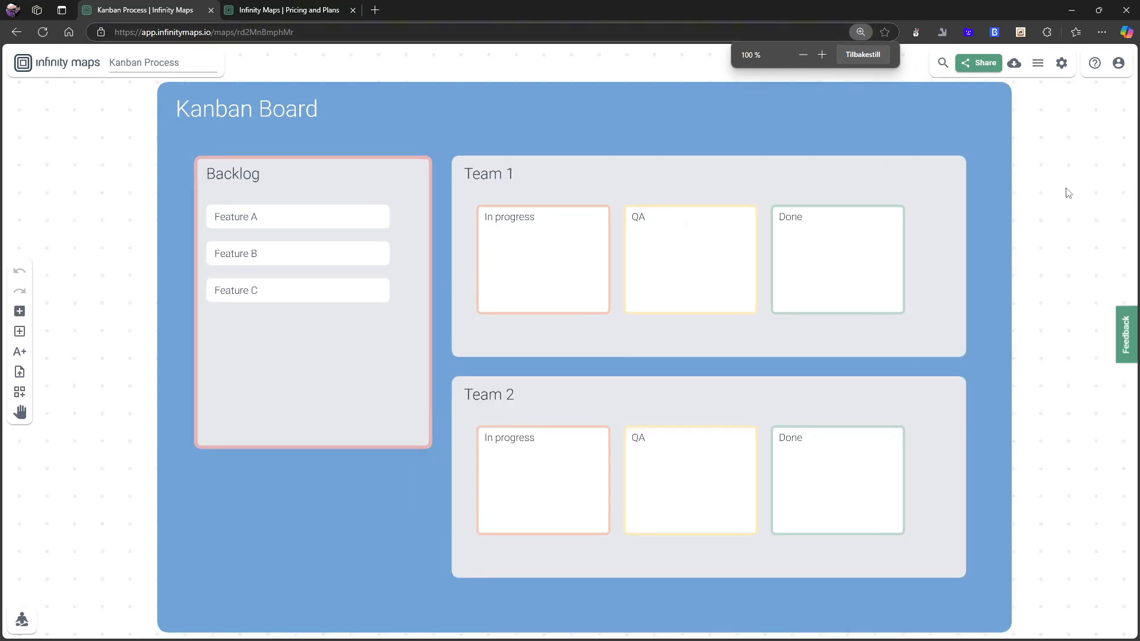
scroll(867, 199, down, 3)
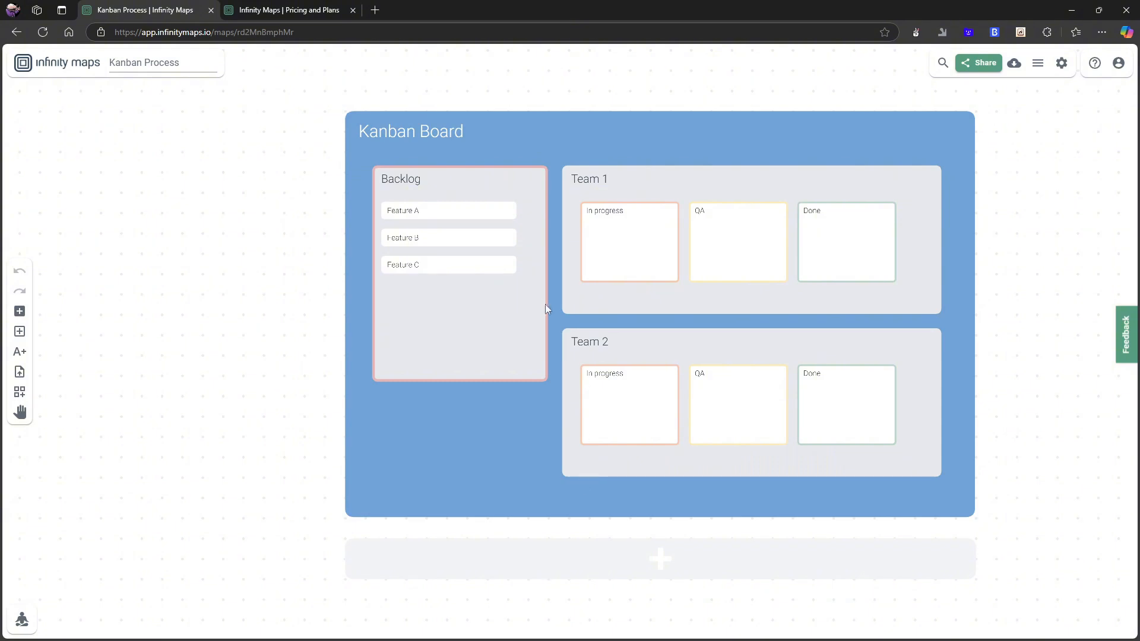
scroll(486, 310, up, 2)
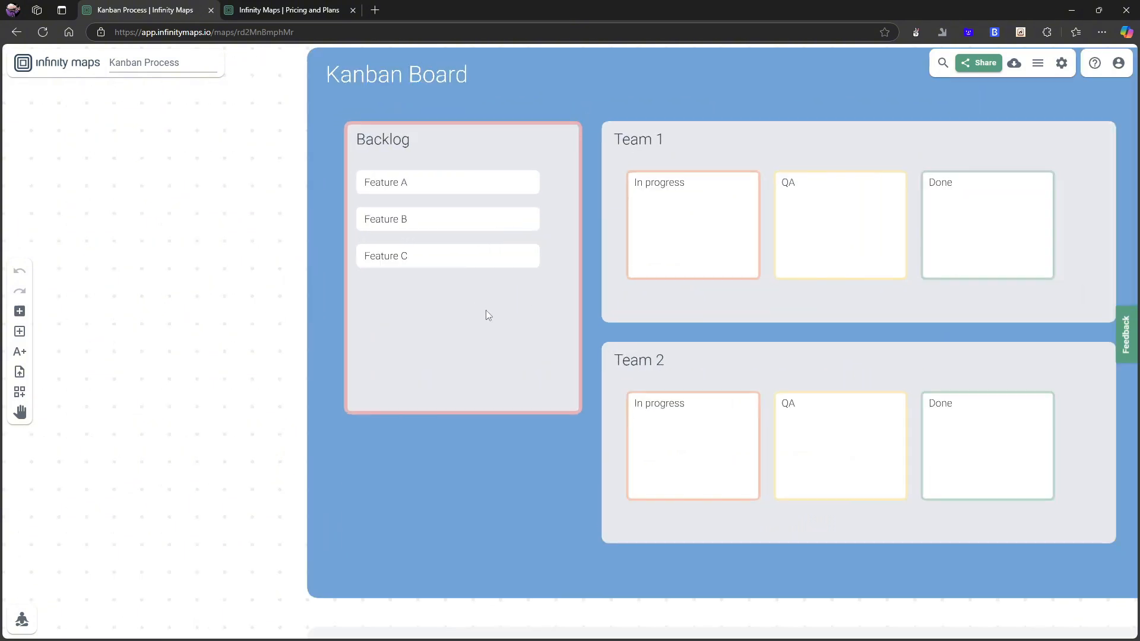
scroll(534, 319, down, 4)
scroll(526, 312, up, 3)
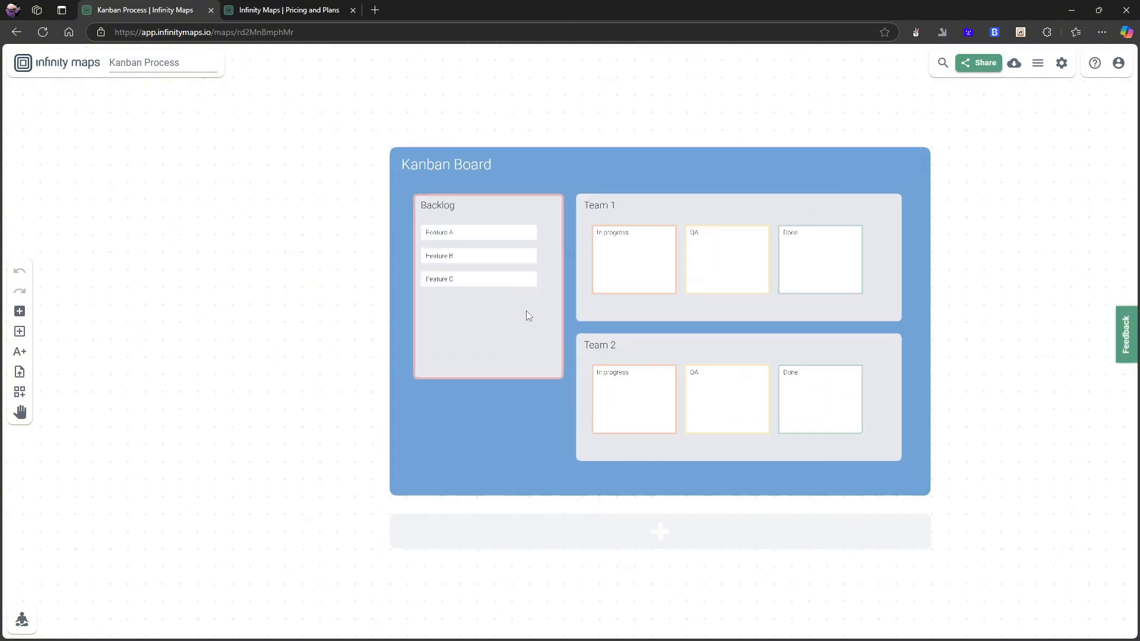
scroll(527, 311, down, 1)
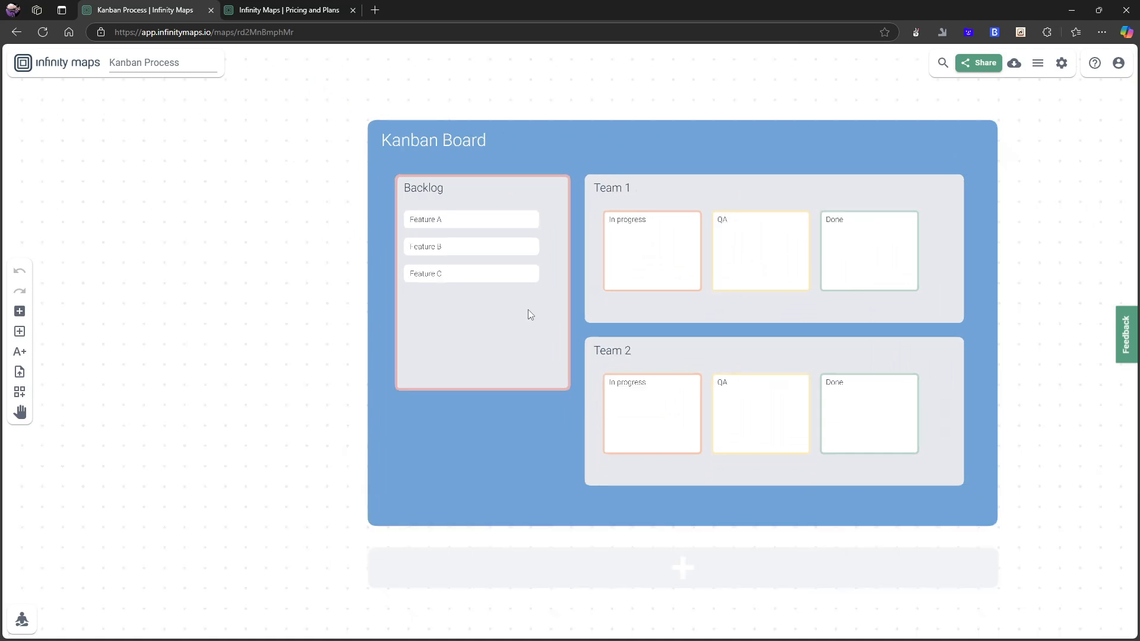
scroll(531, 314, down, 2)
scroll(531, 314, up, 2)
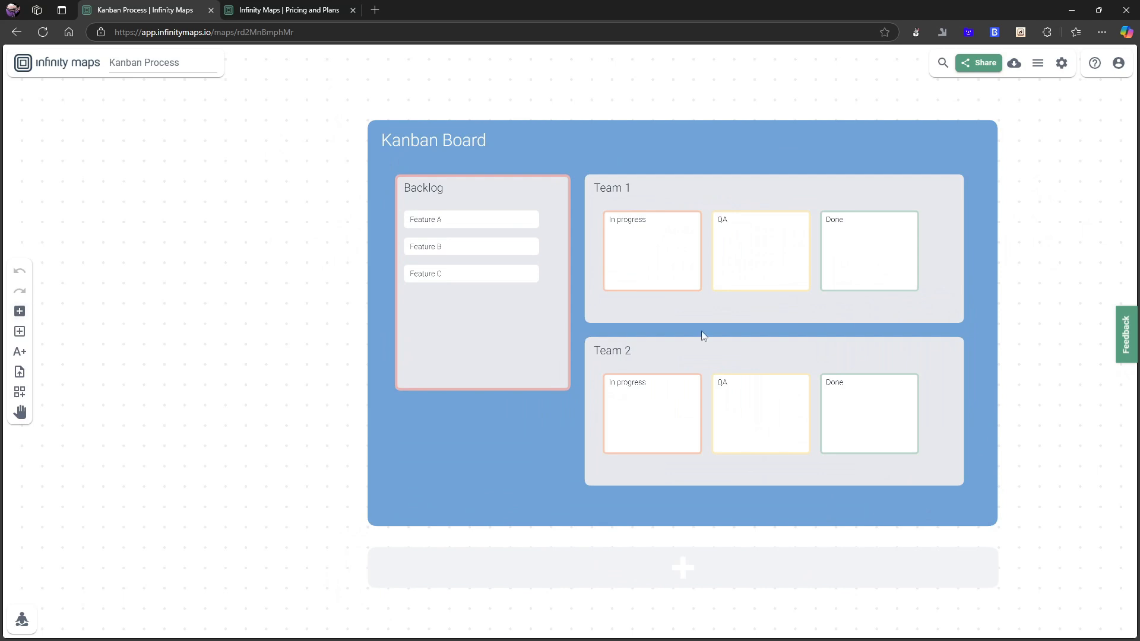
scroll(653, 340, up, 1)
Add a new card named "test feature" below Feature C in the Backlog column.
click(412, 339)
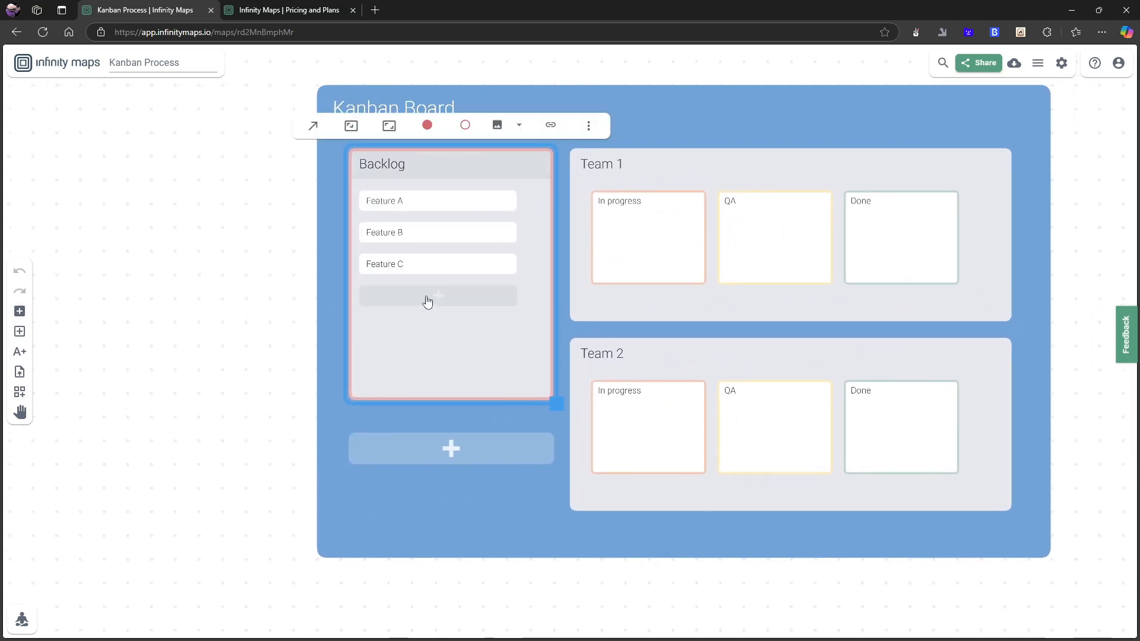
click(427, 302)
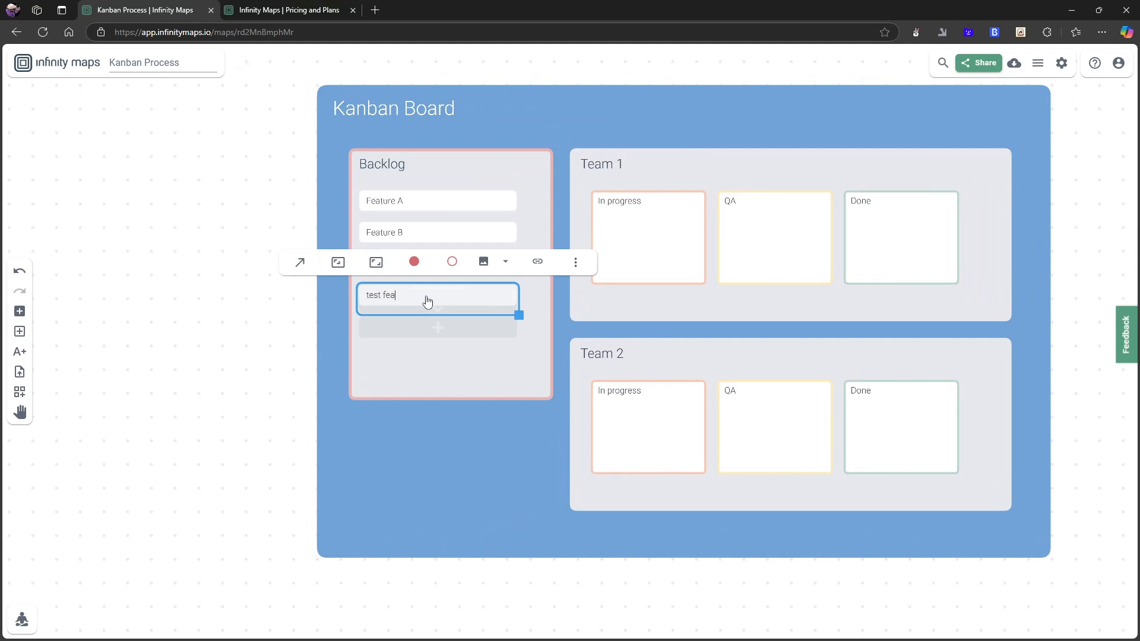
Set the test feature card's fill colour to purple and its border colour to dark grey.
click(414, 262)
click(425, 210)
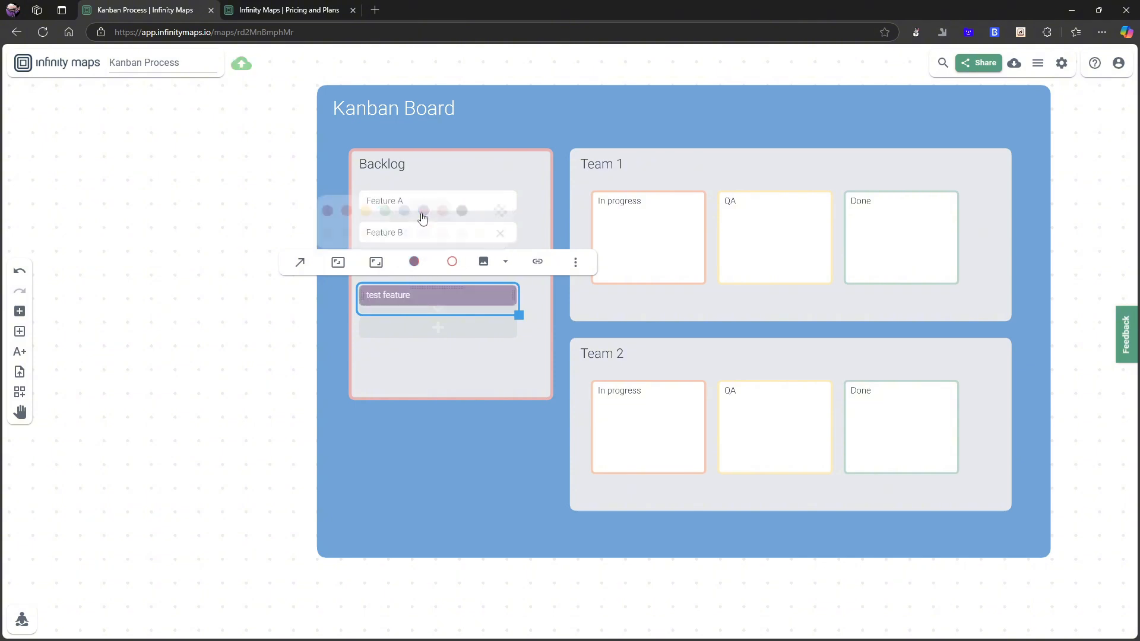
click(452, 263)
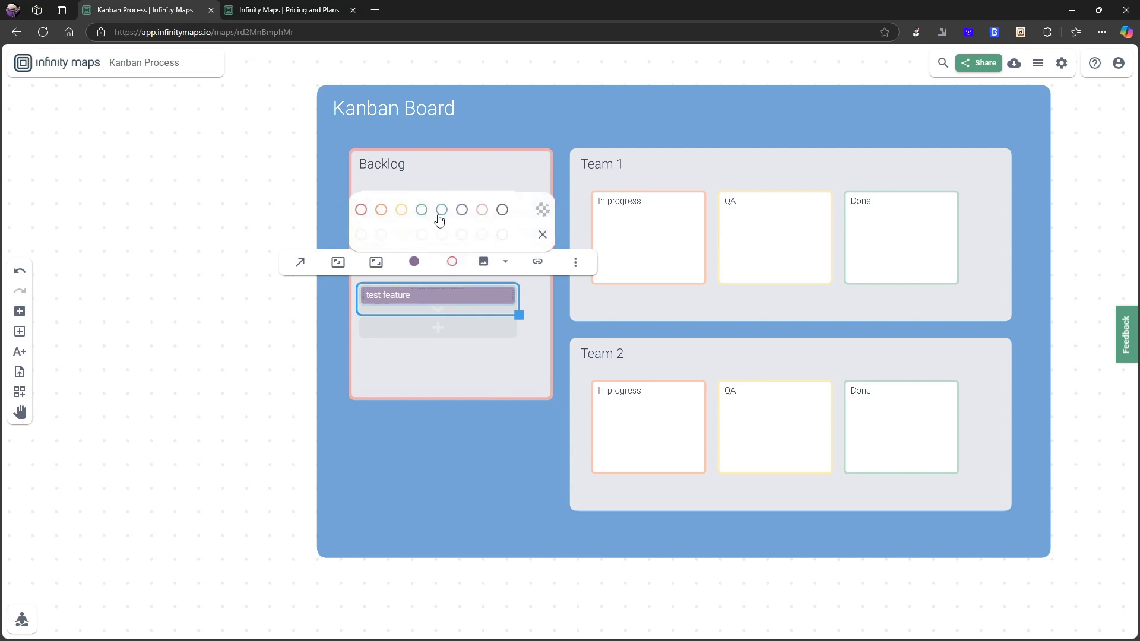
click(503, 210)
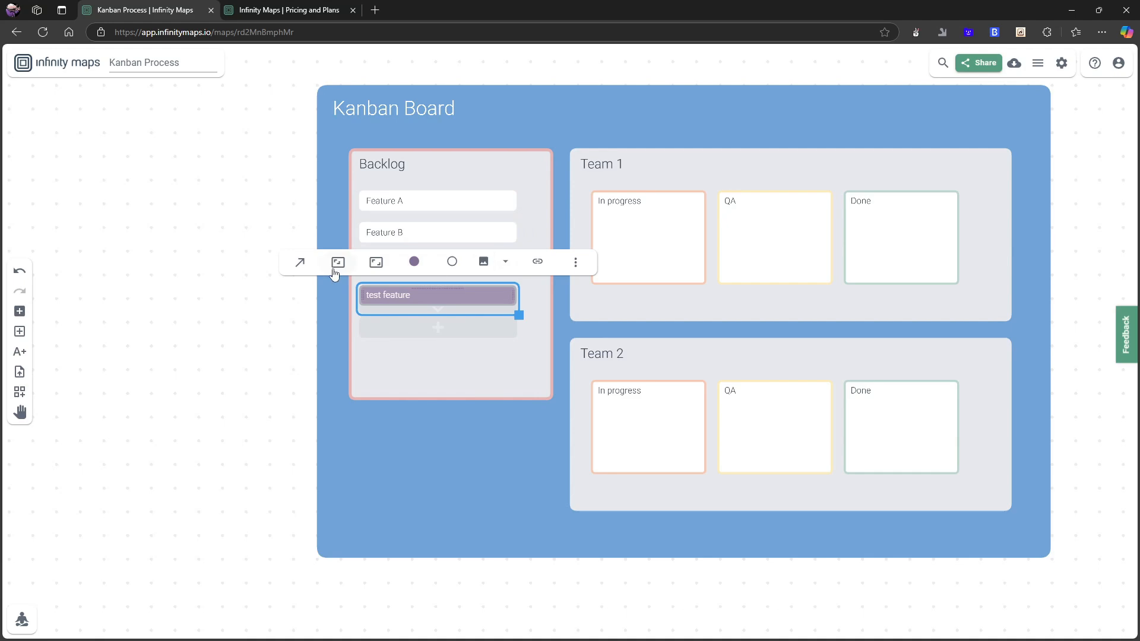
Insert the image file Youtube mal test (44).png into the test feature card.
click(483, 262)
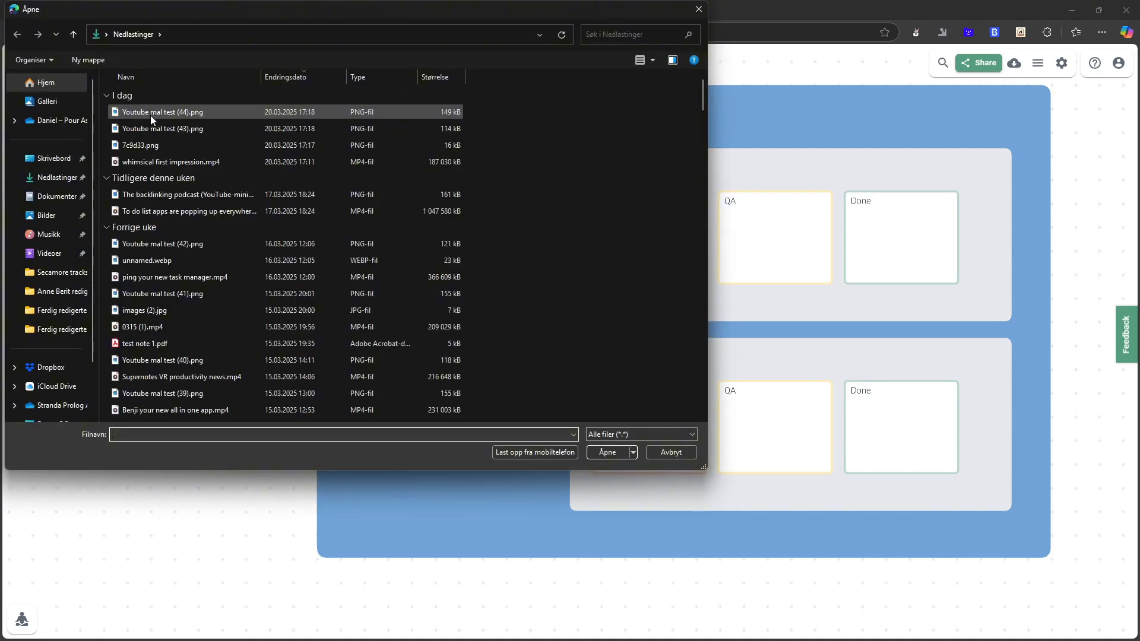
double_click(150, 115)
scroll(448, 344, down, 1)
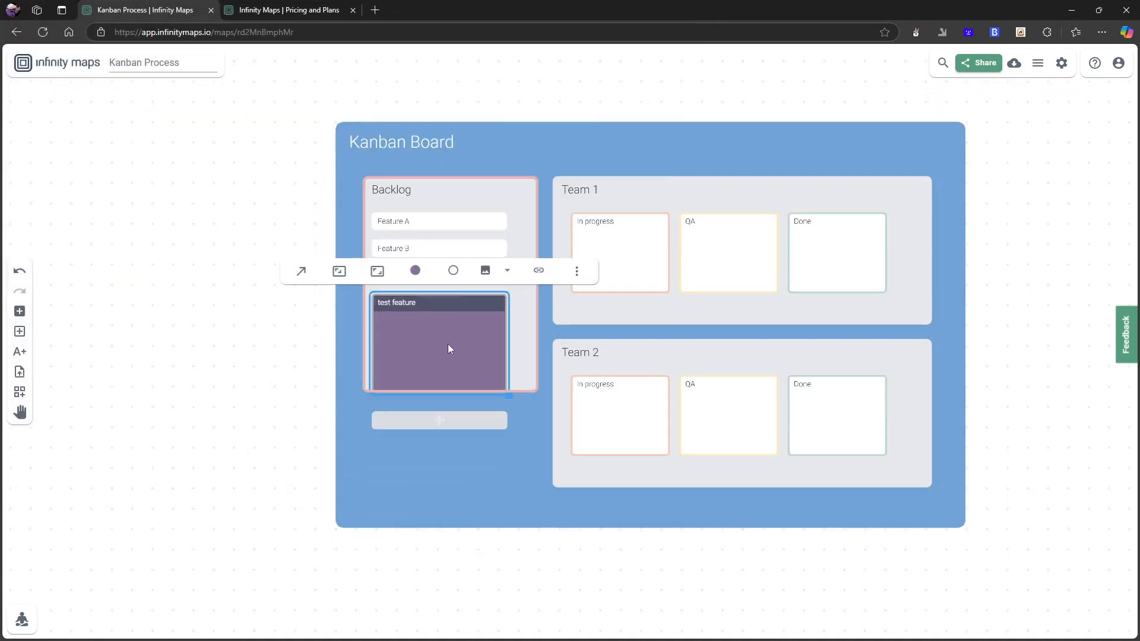
scroll(448, 344, up, 3)
scroll(418, 336, down, 4)
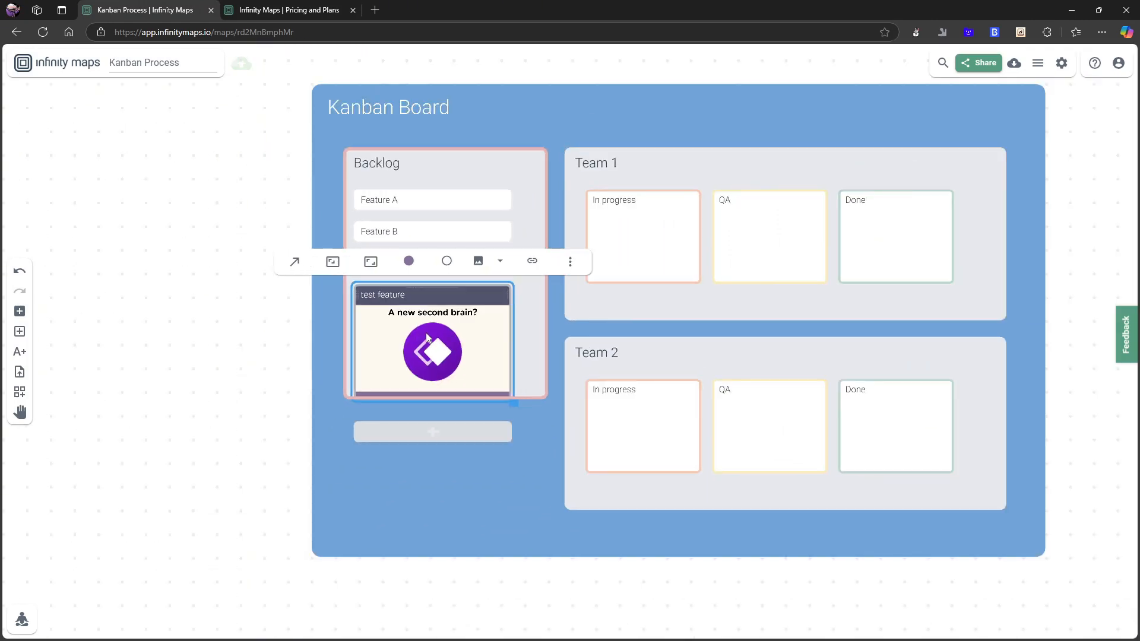
Zoom into the test feature card to view its image up close.
click(537, 337)
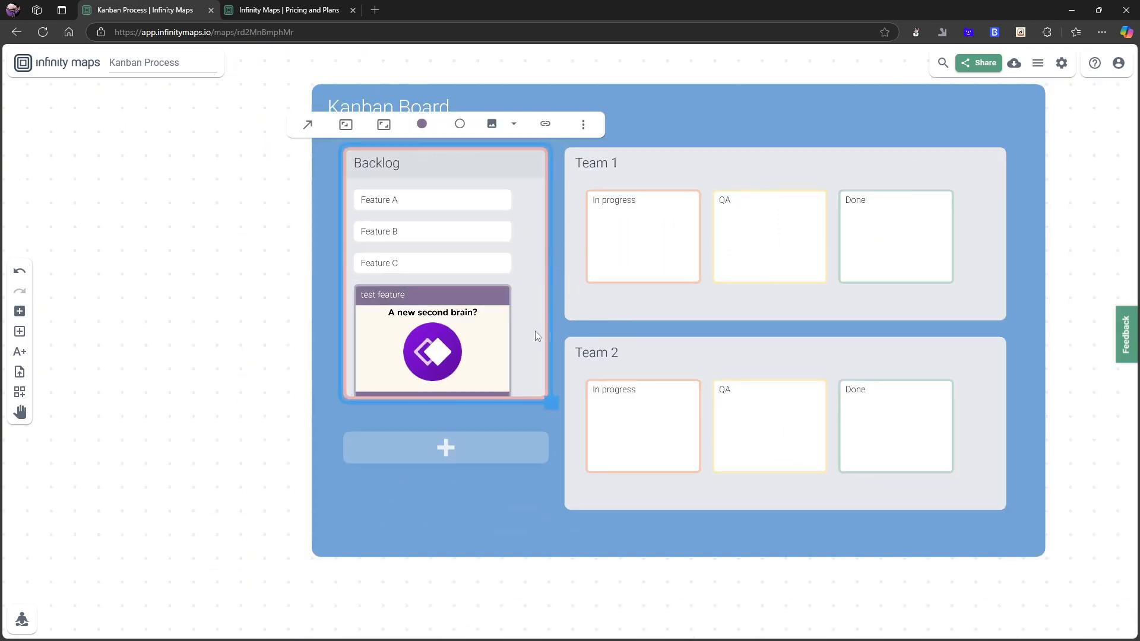
double_click(451, 351)
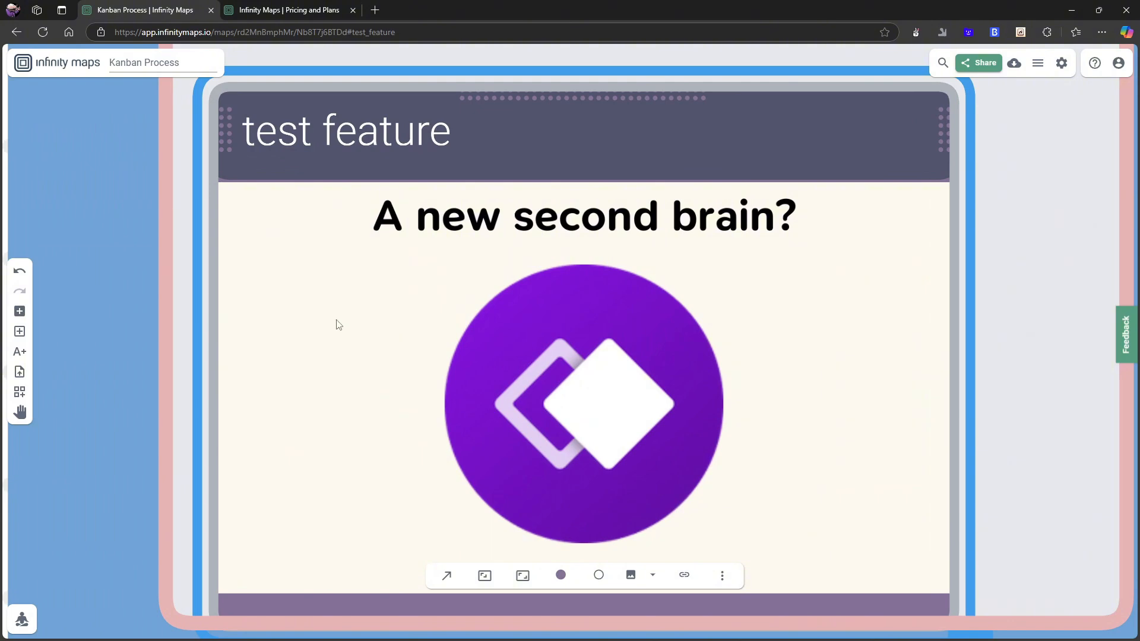
scroll(338, 325, down, 5)
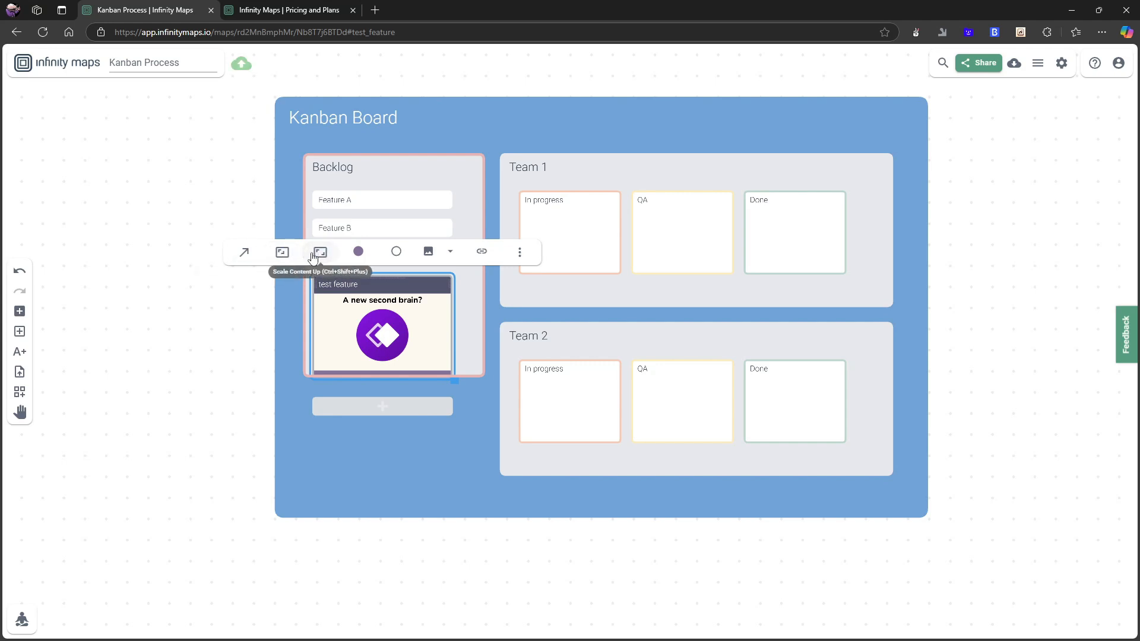
scroll(343, 317, up, 5)
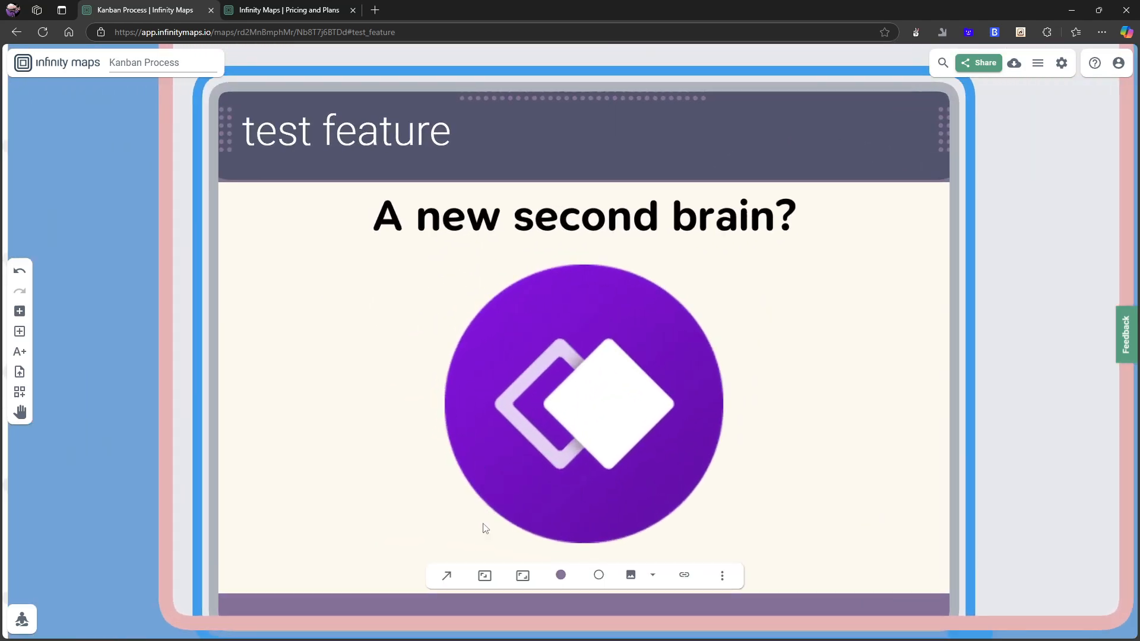
Try scaling the test feature card's content down and up and shifting the card, then undo the last two changes.
scroll(407, 426, down, 5)
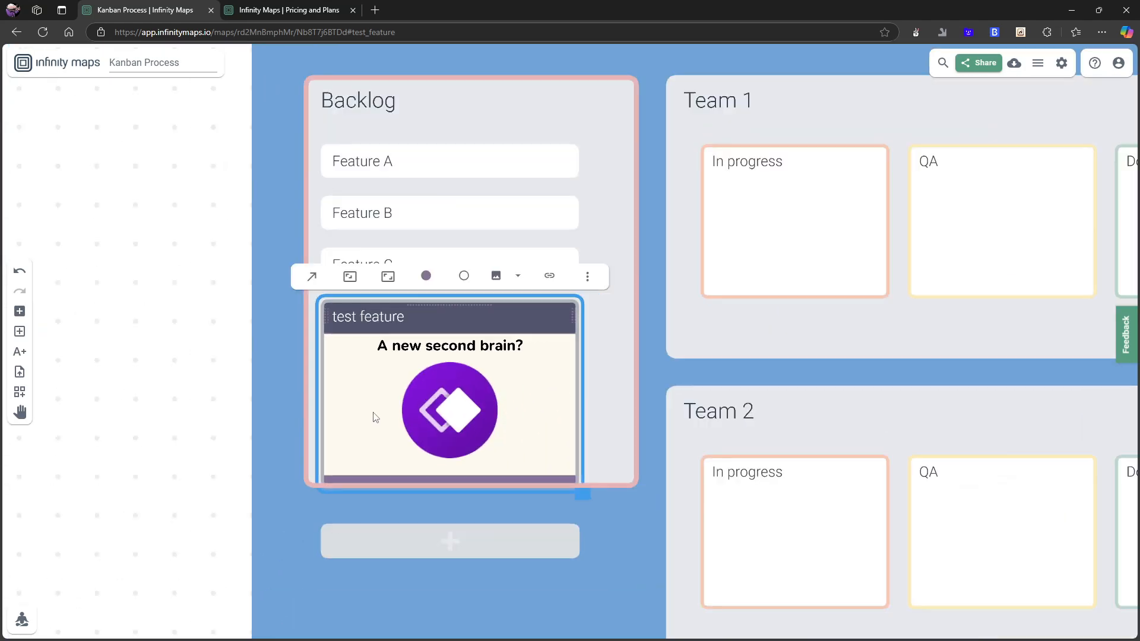
click(351, 277)
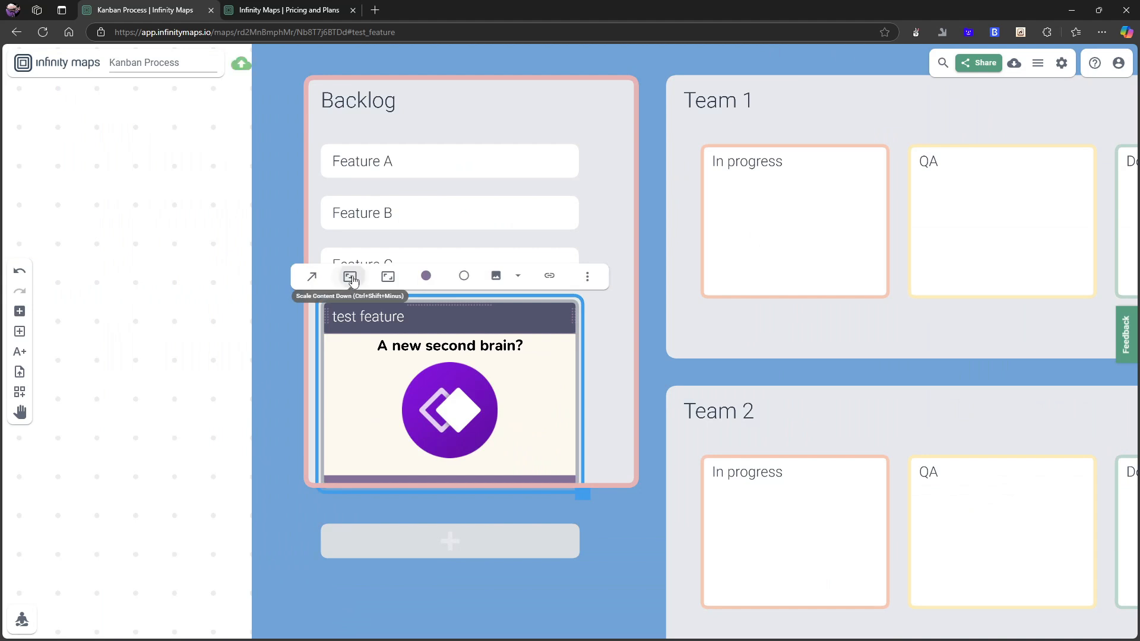
click(386, 277)
drag(538, 322, 551, 292)
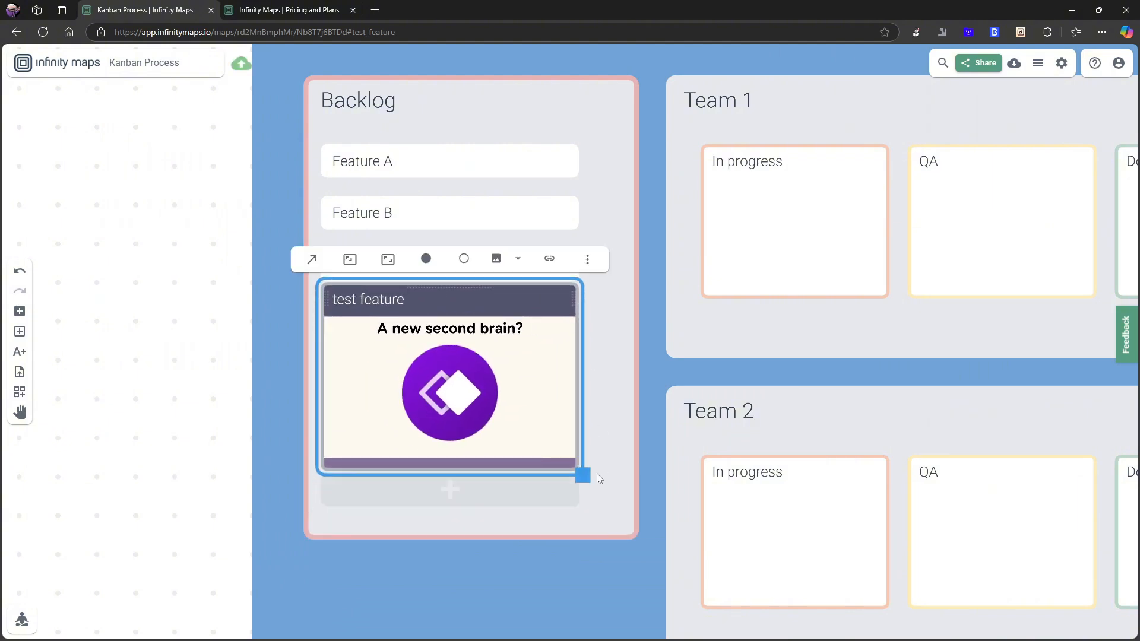
key(ctrl+z)
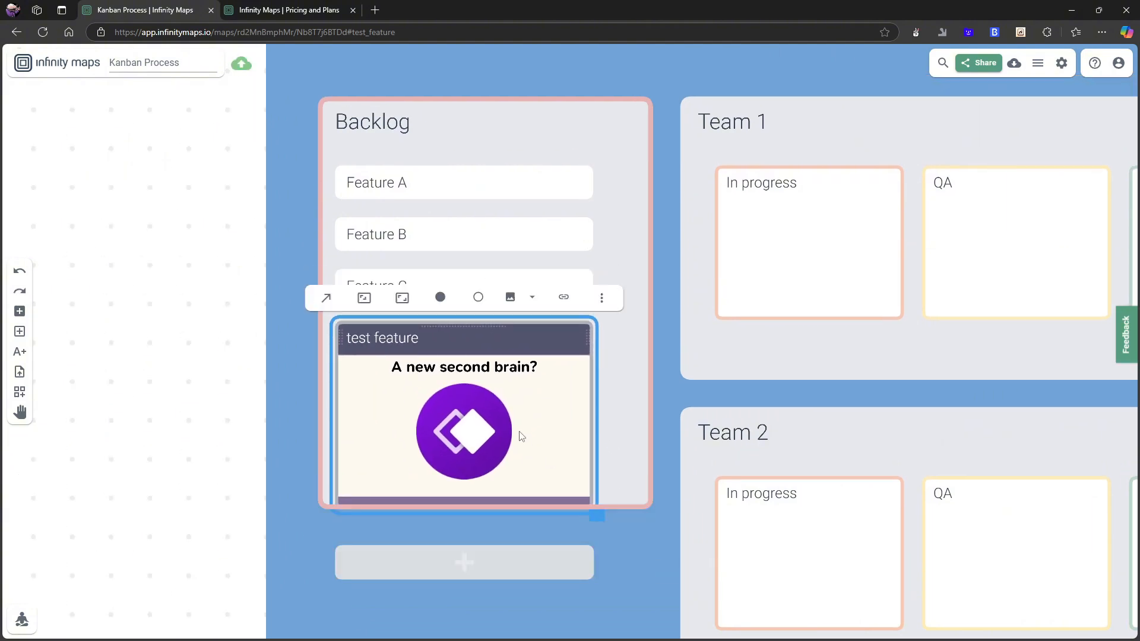
key(ctrl+z)
Enter "test" as the card's text below Feature C in the Backlog column.
click(436, 343)
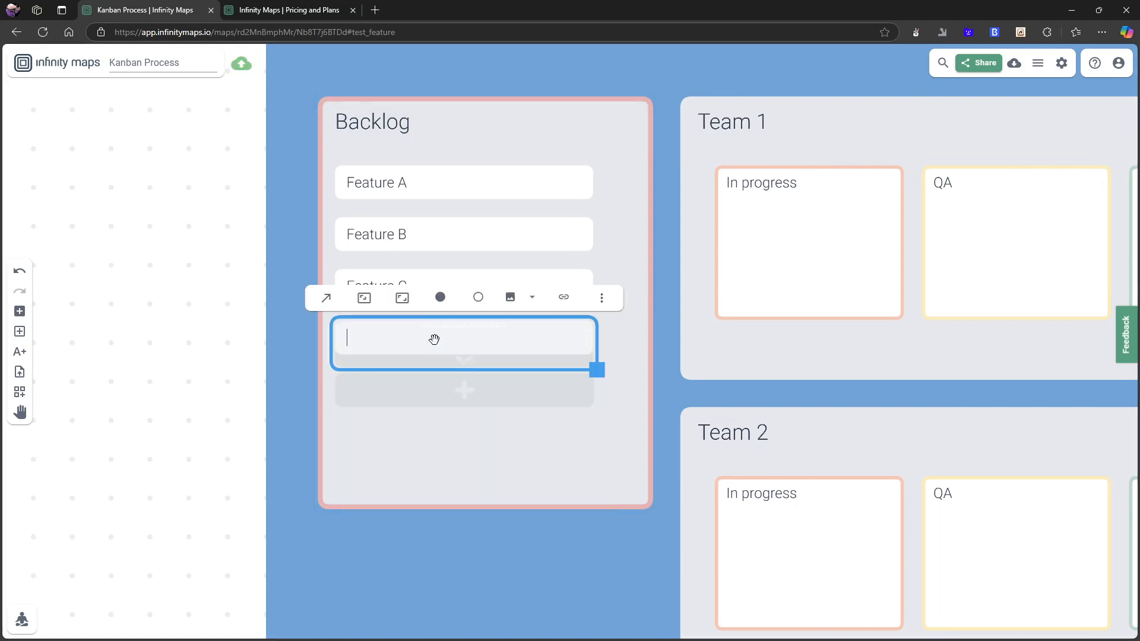
text(test)
key(Return)
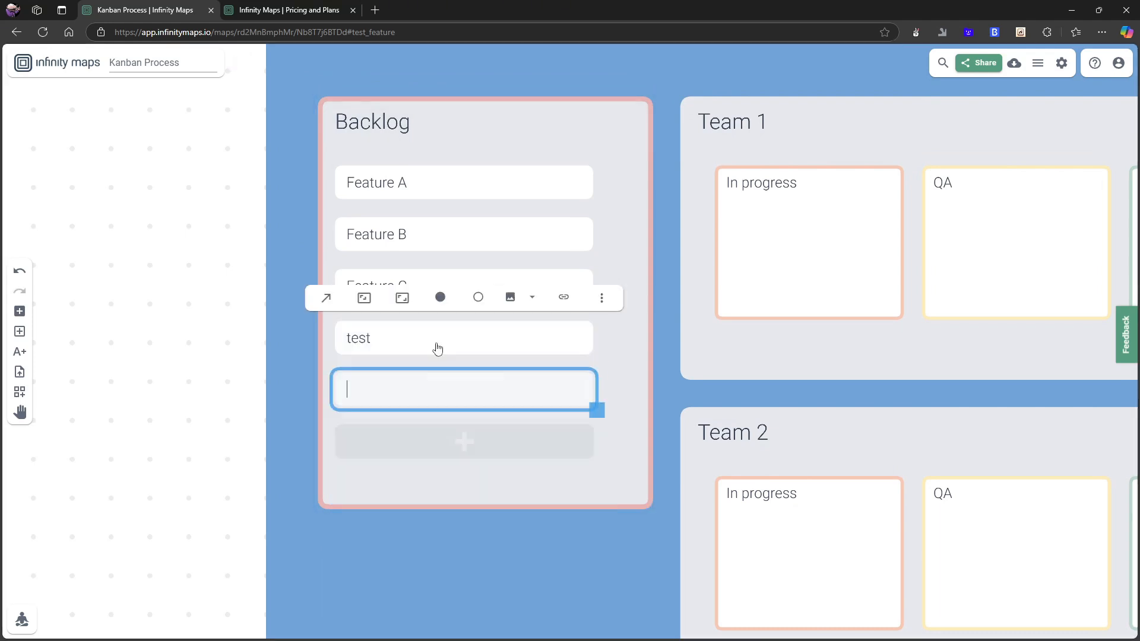
click(217, 318)
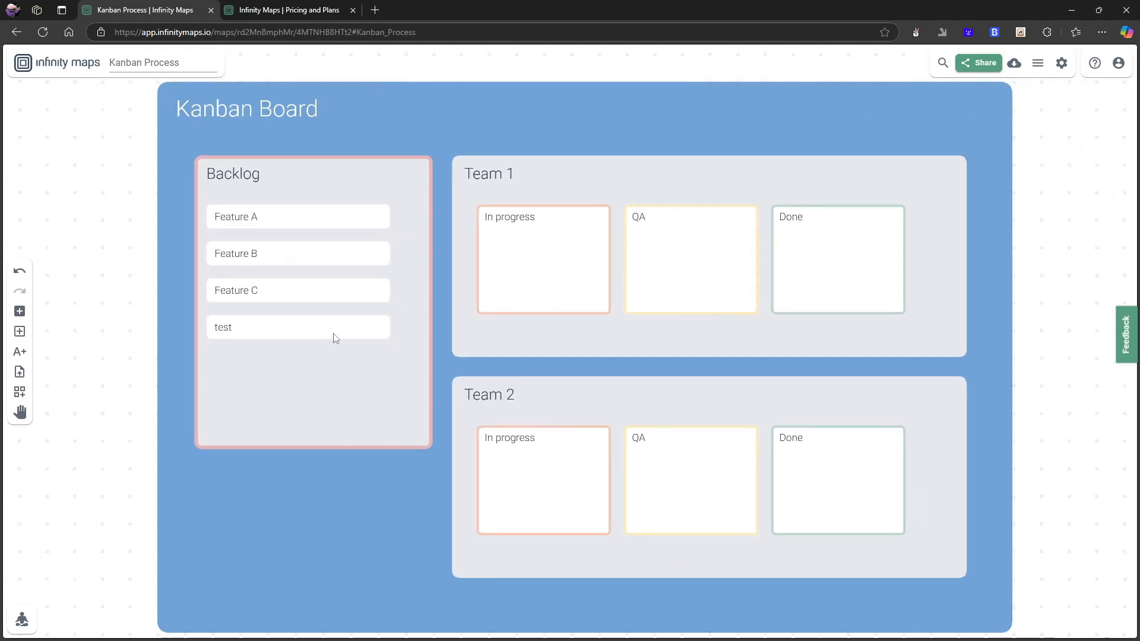
Move the test card out of the Backlog into Team 1's In progress column.
click(333, 333)
scroll(370, 403, down, 3)
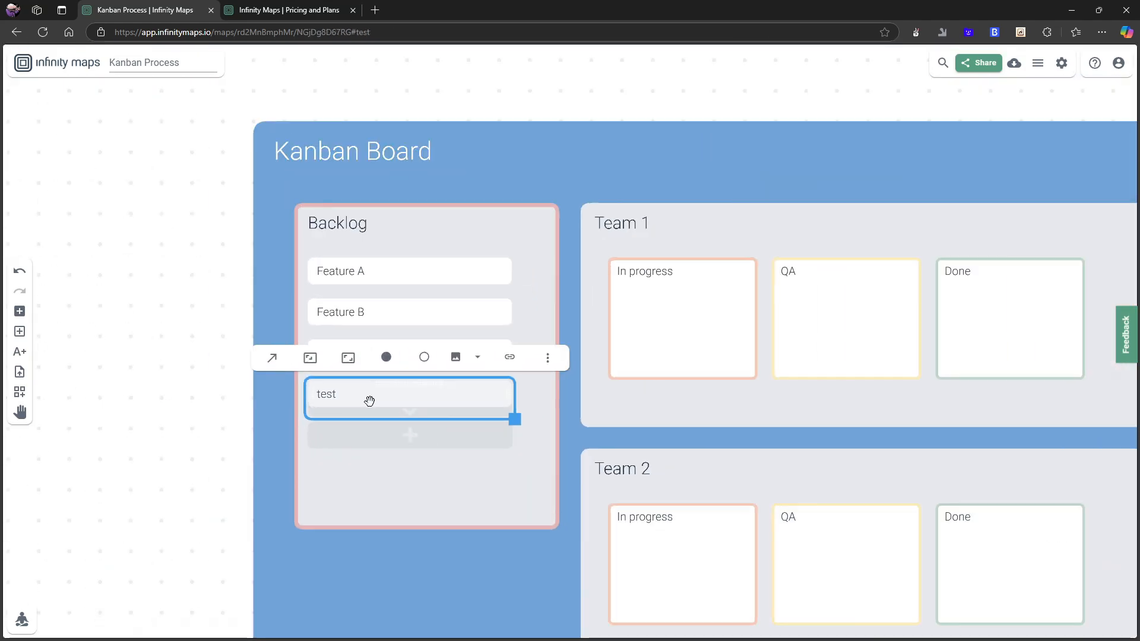
click(234, 460)
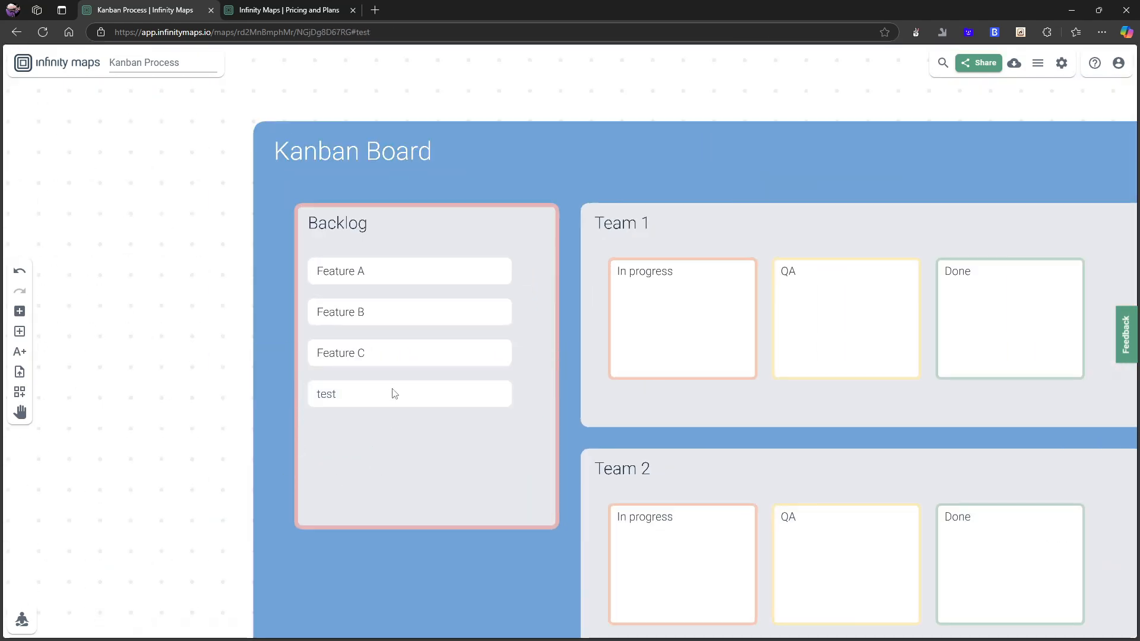
click(409, 399)
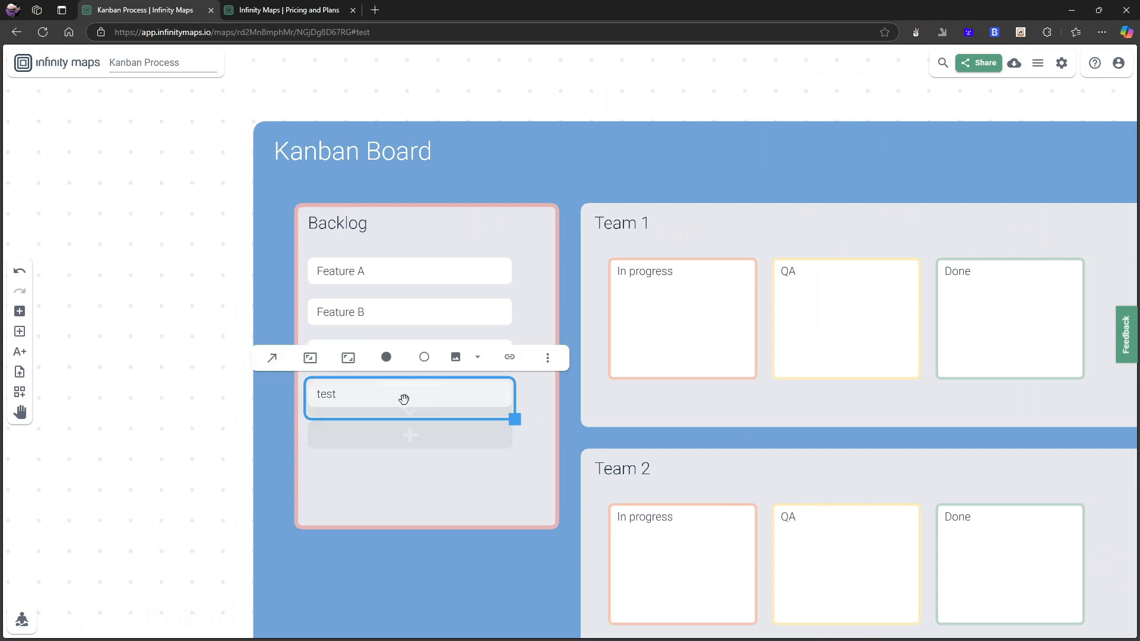
mouse_move(386, 397)
mouse_down()
mouse_move(501, 384)
mouse_move(688, 326)
mouse_move(469, 351)
mouse_move(608, 348)
mouse_move(686, 291)
mouse_move(639, 306)
mouse_move(657, 319)
mouse_move(692, 304)
mouse_move(654, 306)
mouse_move(687, 308)
mouse_move(392, 415)
mouse_up()
scroll(398, 426, down, 5)
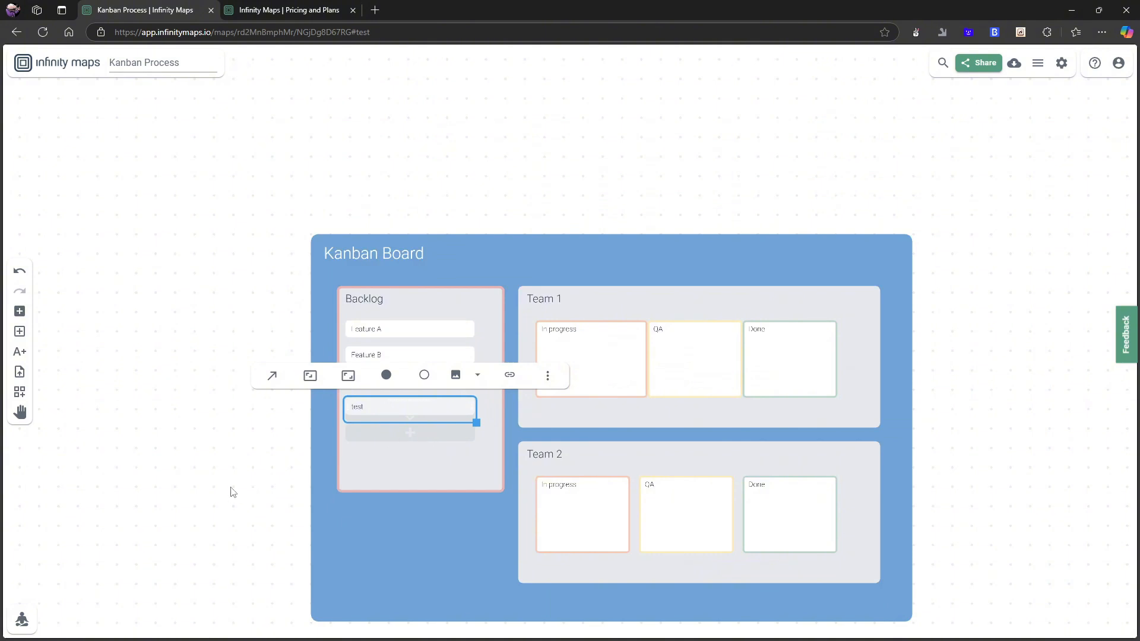
click(236, 487)
drag(393, 408, 429, 422)
click(408, 422)
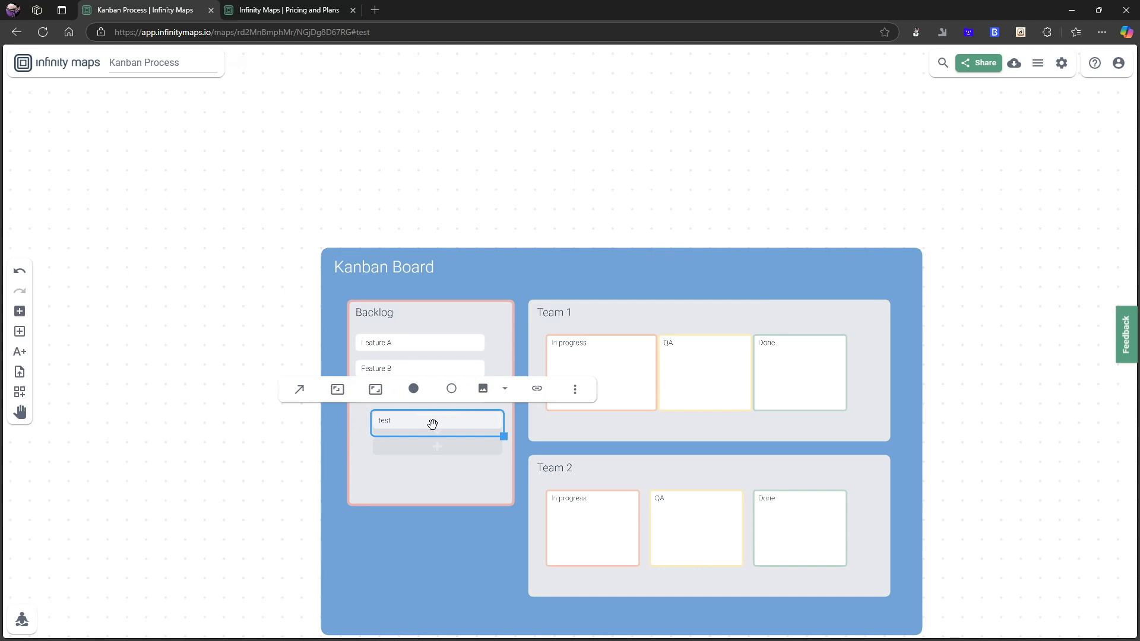
drag(433, 424, 558, 357)
Move the test card from In progress into Team 1's Done column.
scroll(597, 368, up, 3)
scroll(603, 392, up, 3)
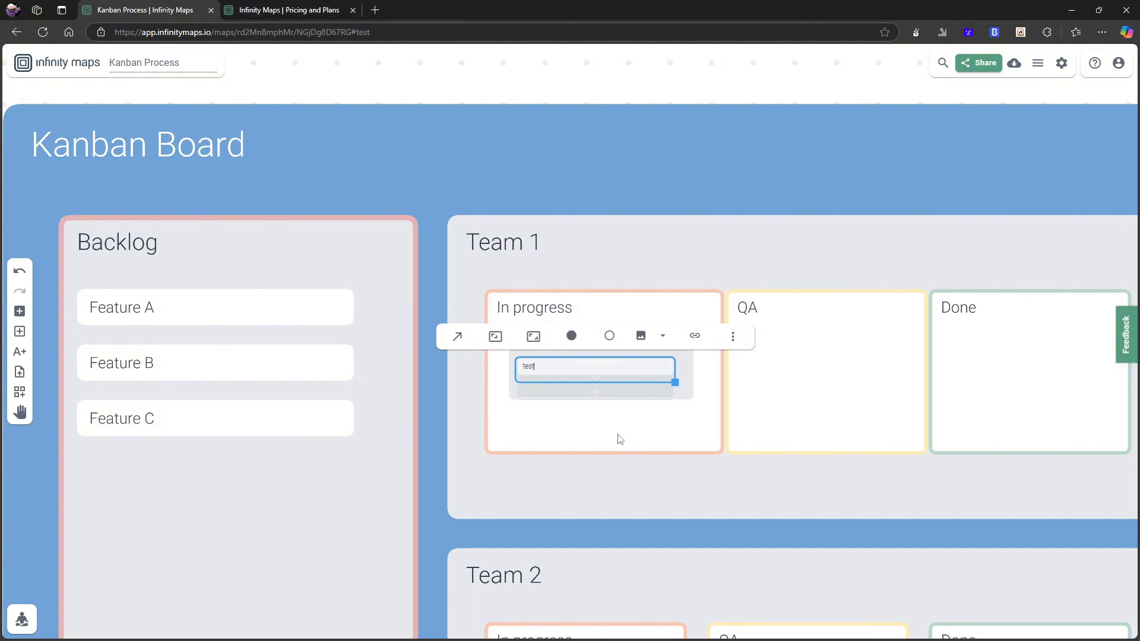
double_click(642, 547)
scroll(566, 360, up, 5)
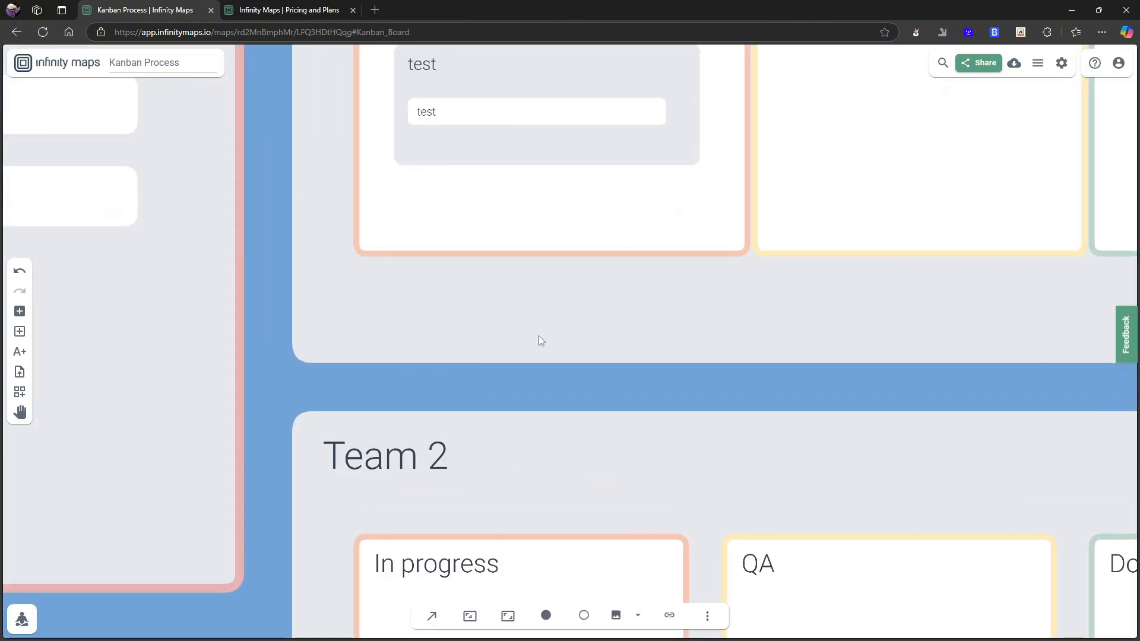
drag(539, 336, 570, 447)
scroll(456, 203, down, 5)
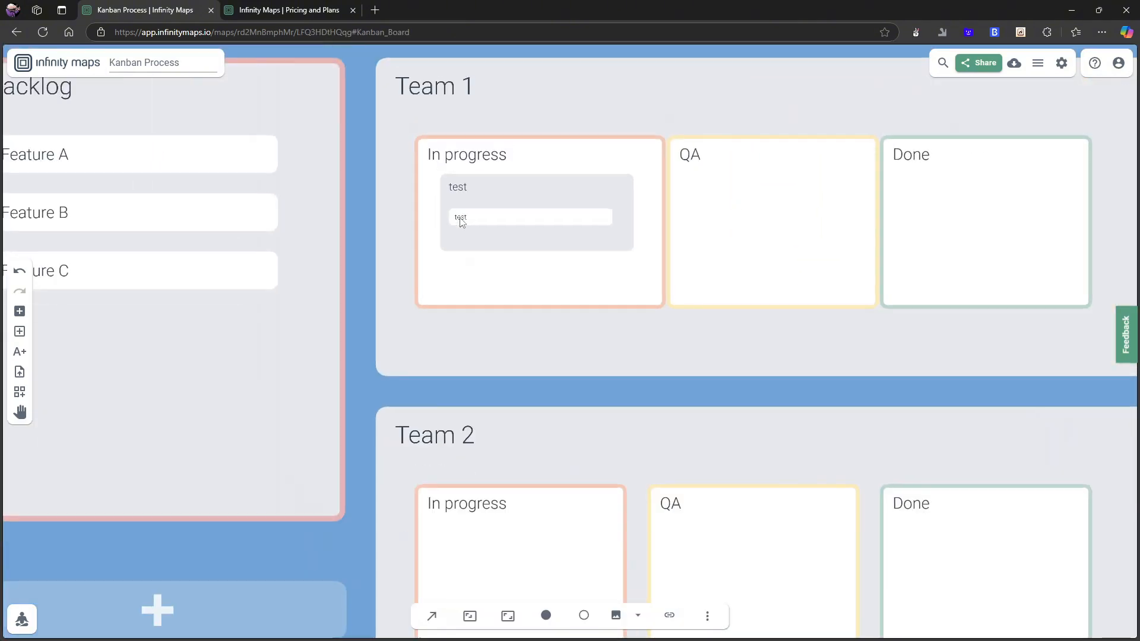
drag(480, 210, 846, 215)
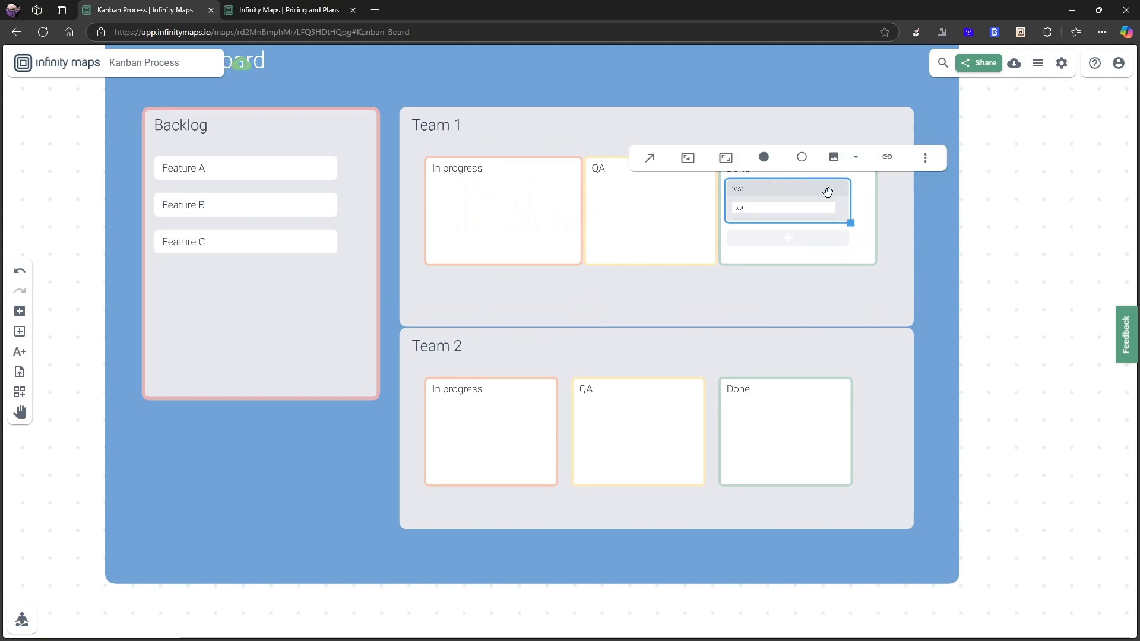
Delete the test card from the Done column.
key(Delete)
scroll(478, 273, up, 3)
scroll(356, 335, down, 5)
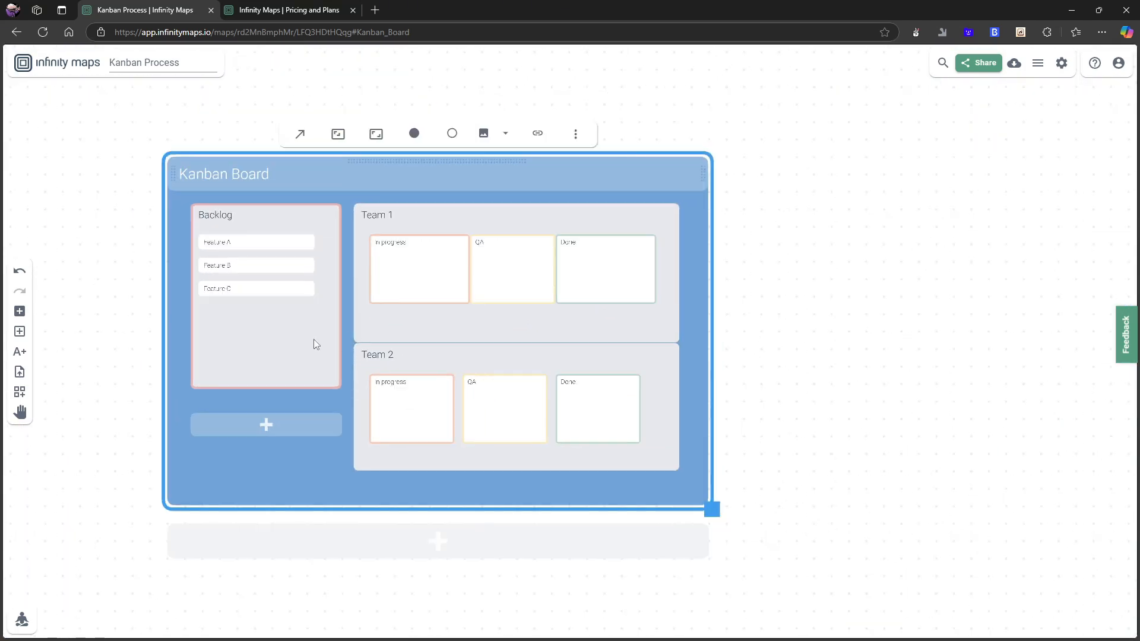
Select the whole Kanban Board and delete it from the map.
mouse_move(126, 143)
mouse_down()
mouse_move(297, 202)
mouse_move(446, 234)
mouse_move(311, 180)
mouse_move(138, 153)
mouse_up()
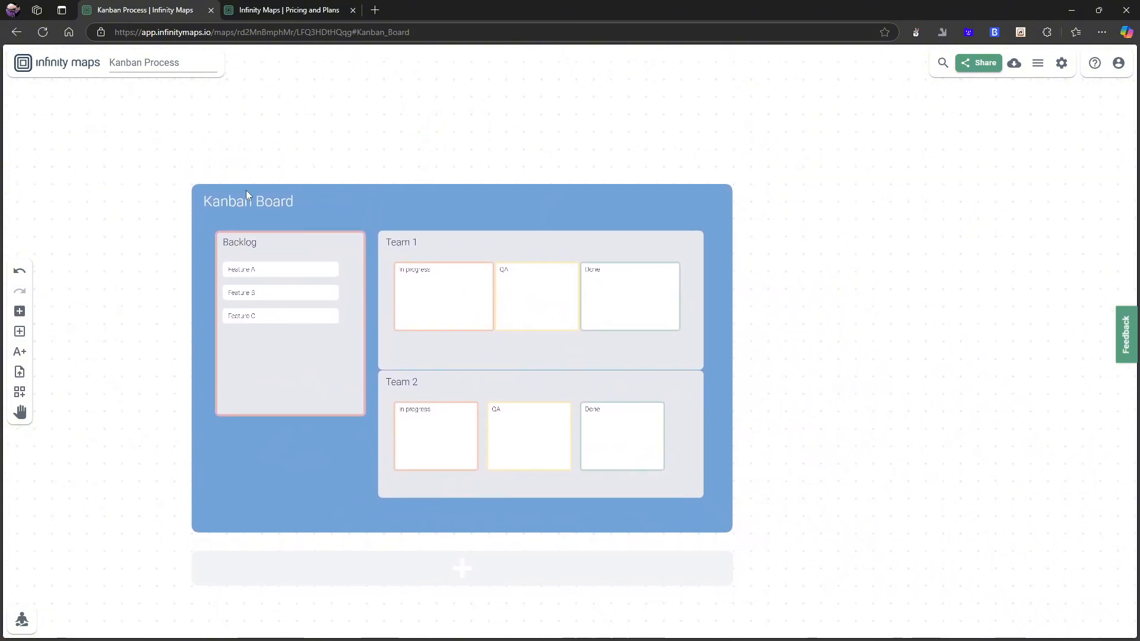
drag(822, 158, 612, 178)
drag(604, 358, 814, 442)
click(703, 441)
key(Delete)
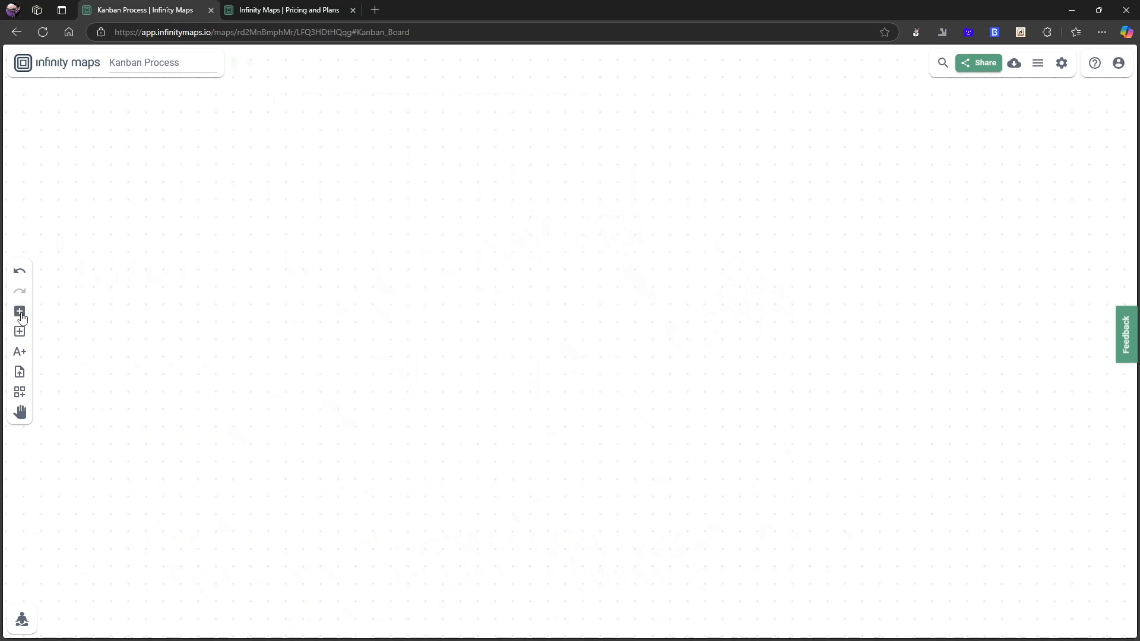
drag(22, 317, 451, 283)
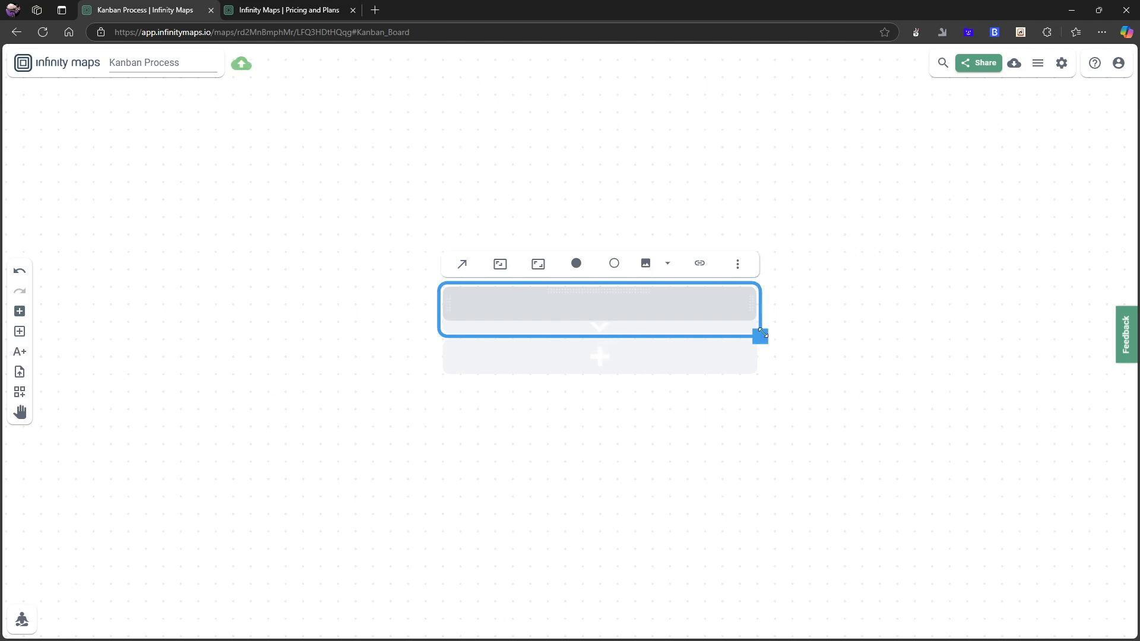
mouse_move(760, 337)
mouse_down()
mouse_move(781, 350)
mouse_move(764, 413)
mouse_move(776, 346)
mouse_up()
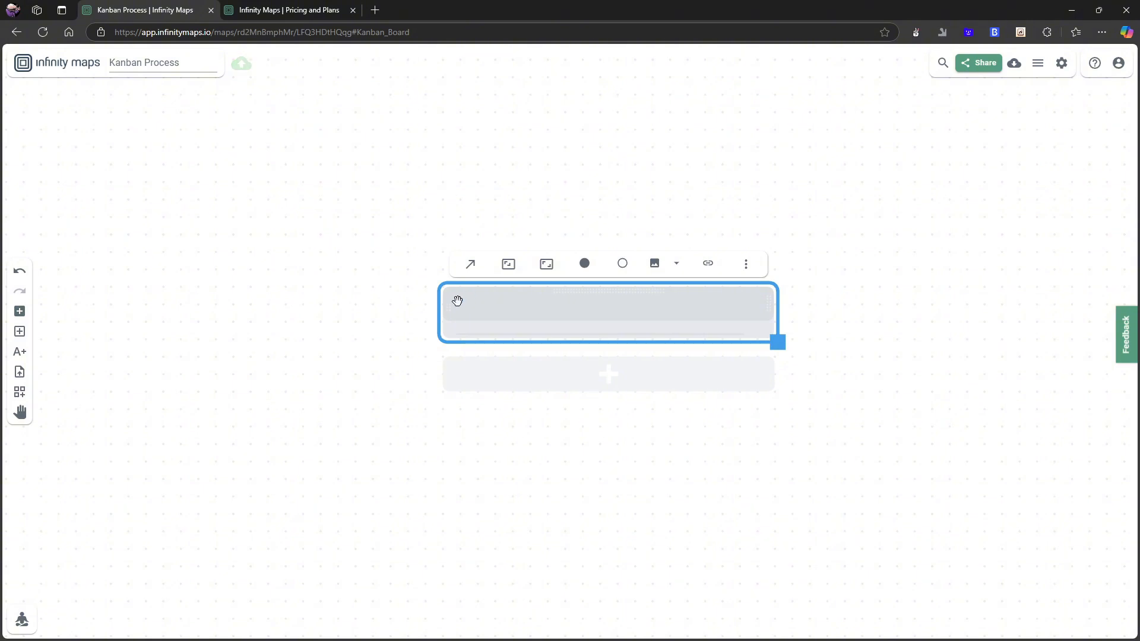
click(466, 266)
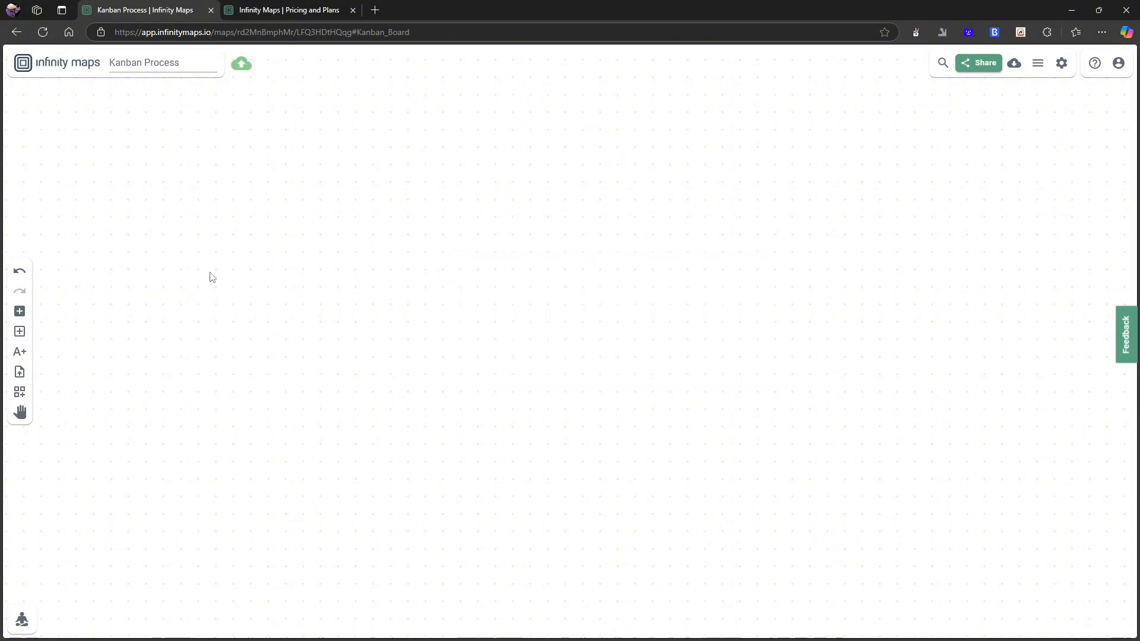
Add a new container on the canvas, fill it blue, and move and enlarge it.
click(18, 330)
click(538, 203)
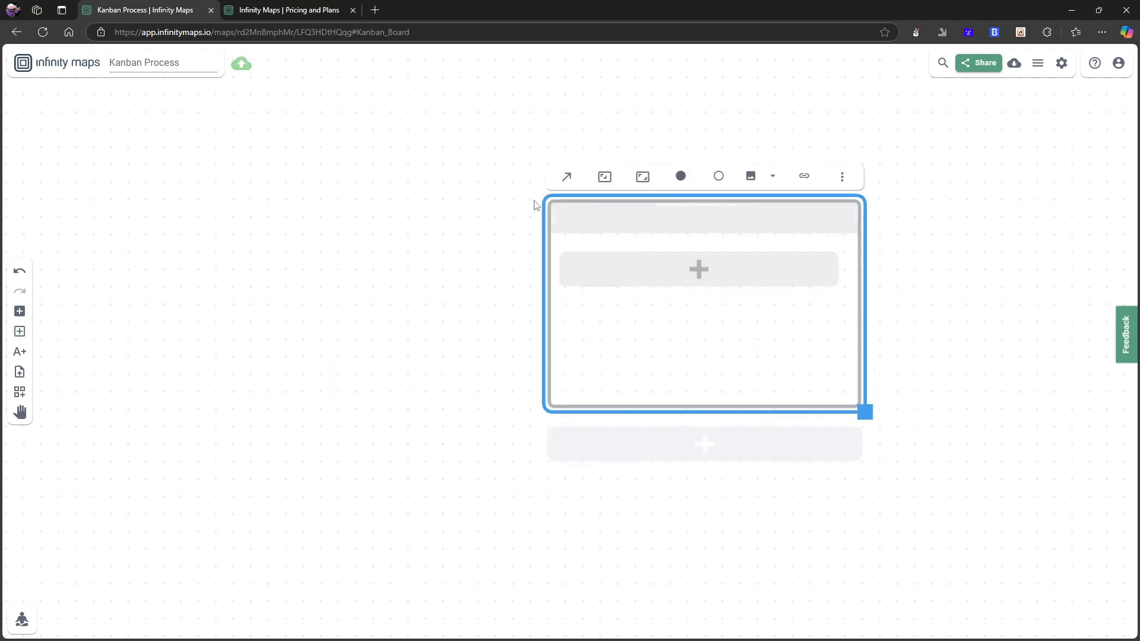
click(679, 176)
click(674, 122)
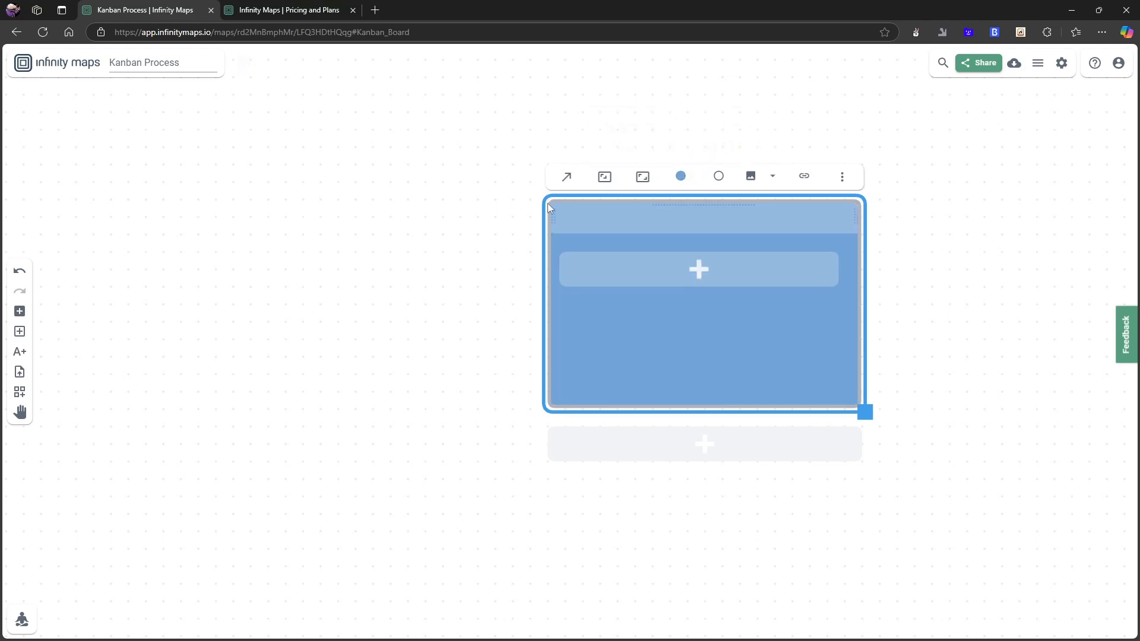
drag(548, 204, 444, 177)
drag(760, 383, 988, 563)
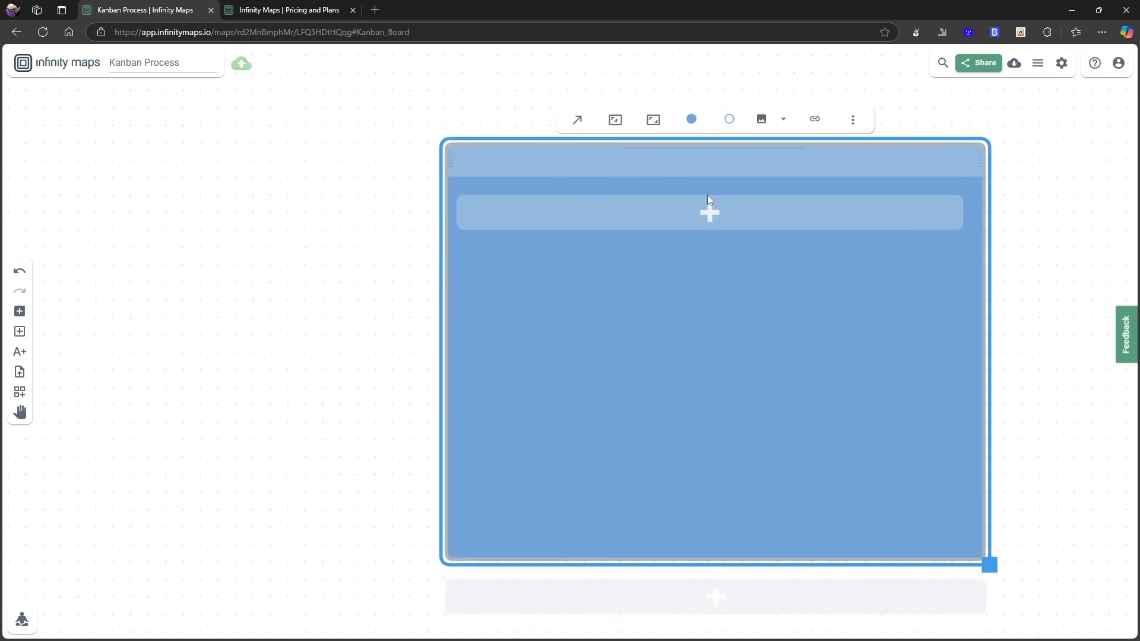
Add a card inside the container and narrow it to about half the container's width.
click(710, 212)
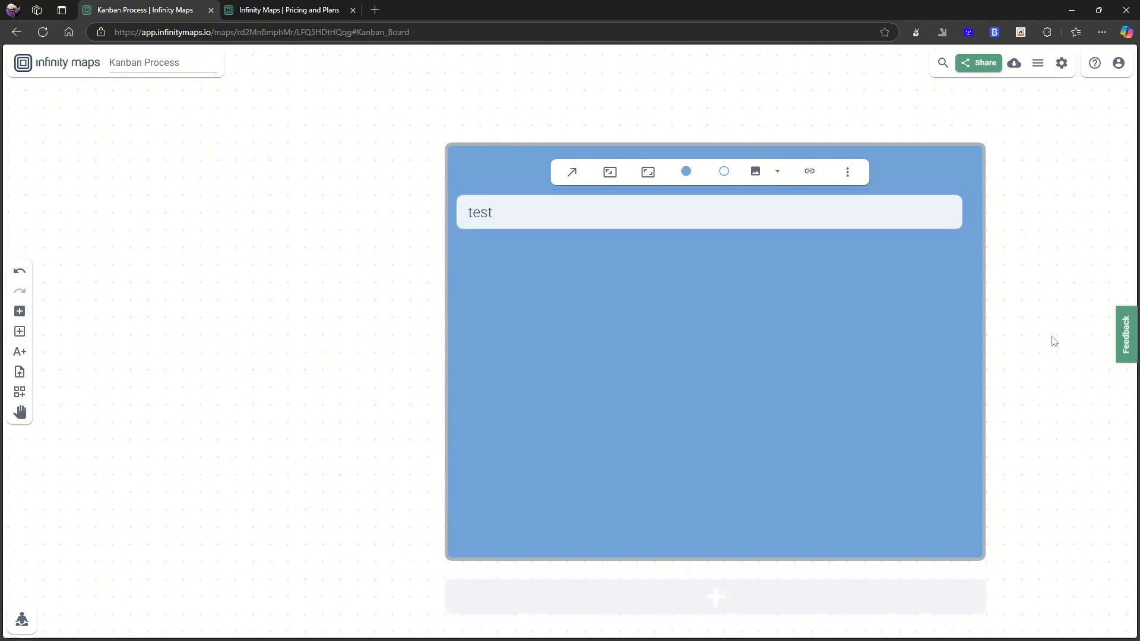
drag(966, 245, 618, 244)
click(679, 290)
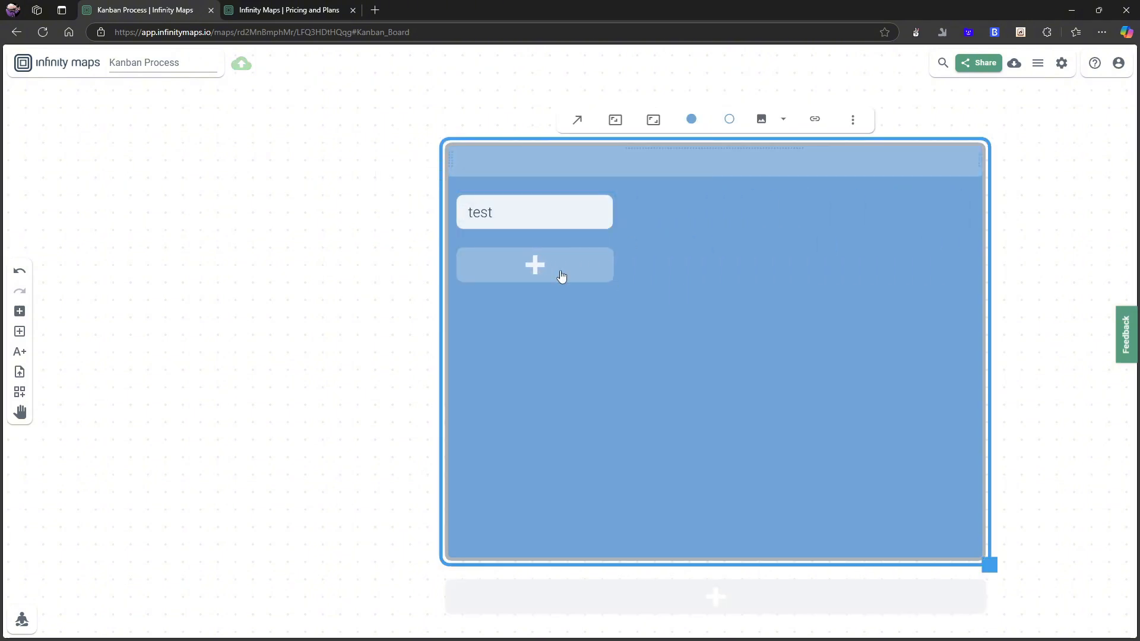
Add a second card to the right of the test card inside the container.
click(20, 311)
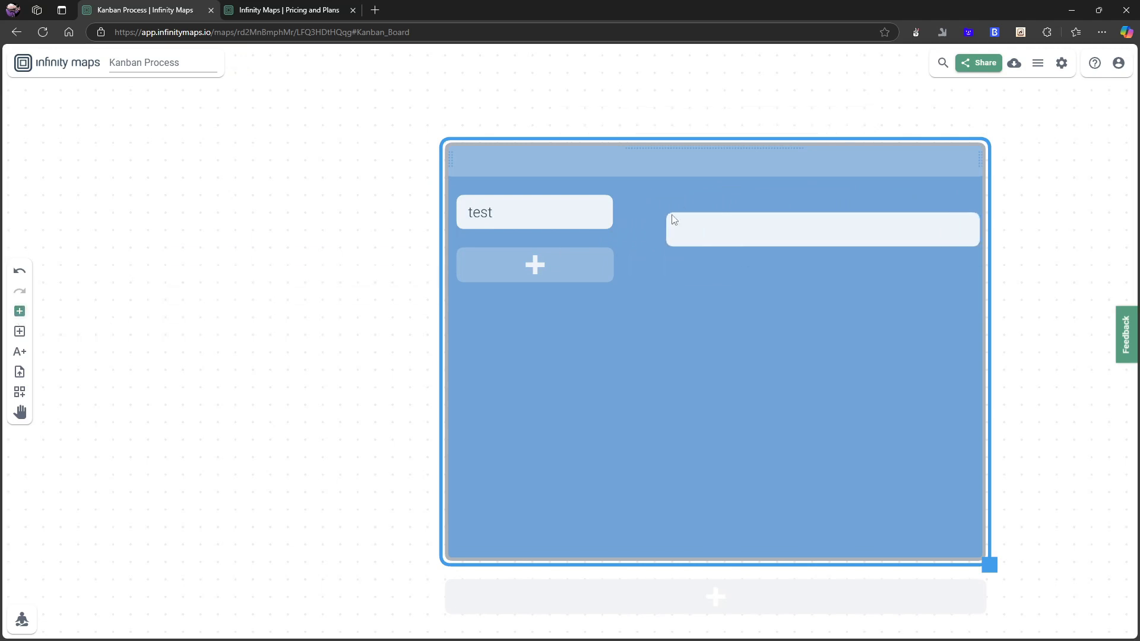
click(647, 201)
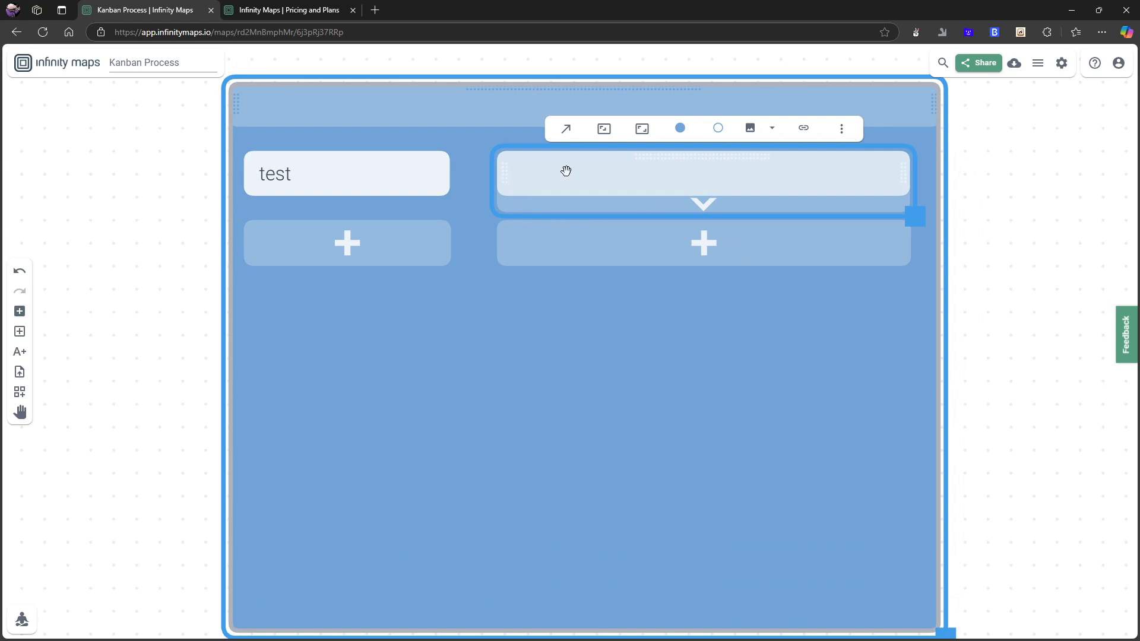
click(538, 177)
click(537, 312)
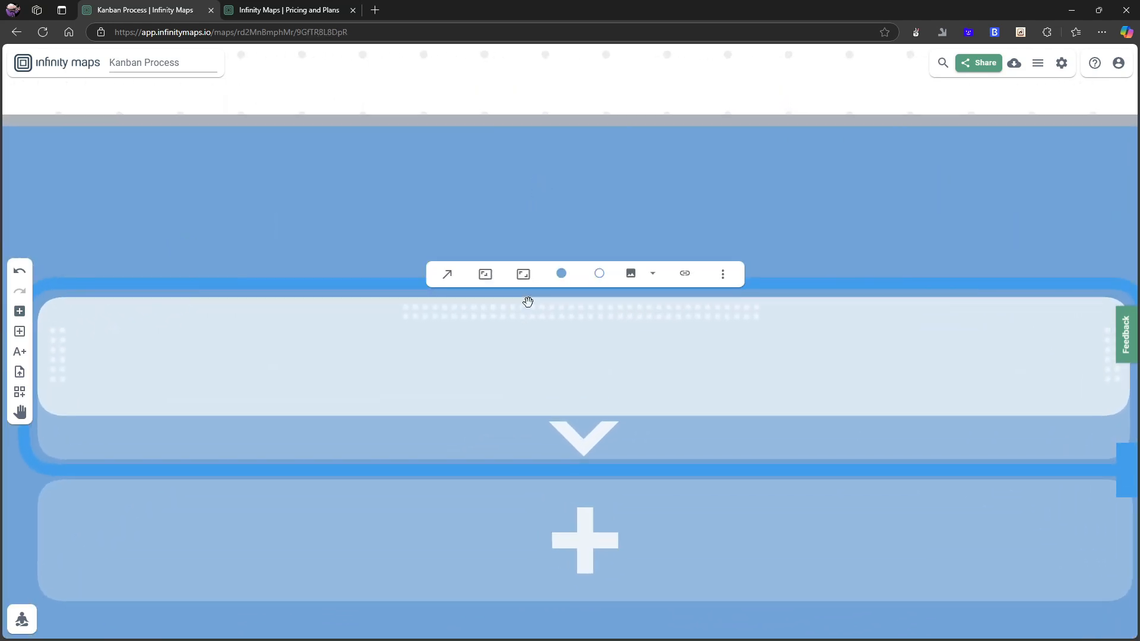
Inspect the two cards inside the container by selecting each one.
scroll(458, 318, down, 5)
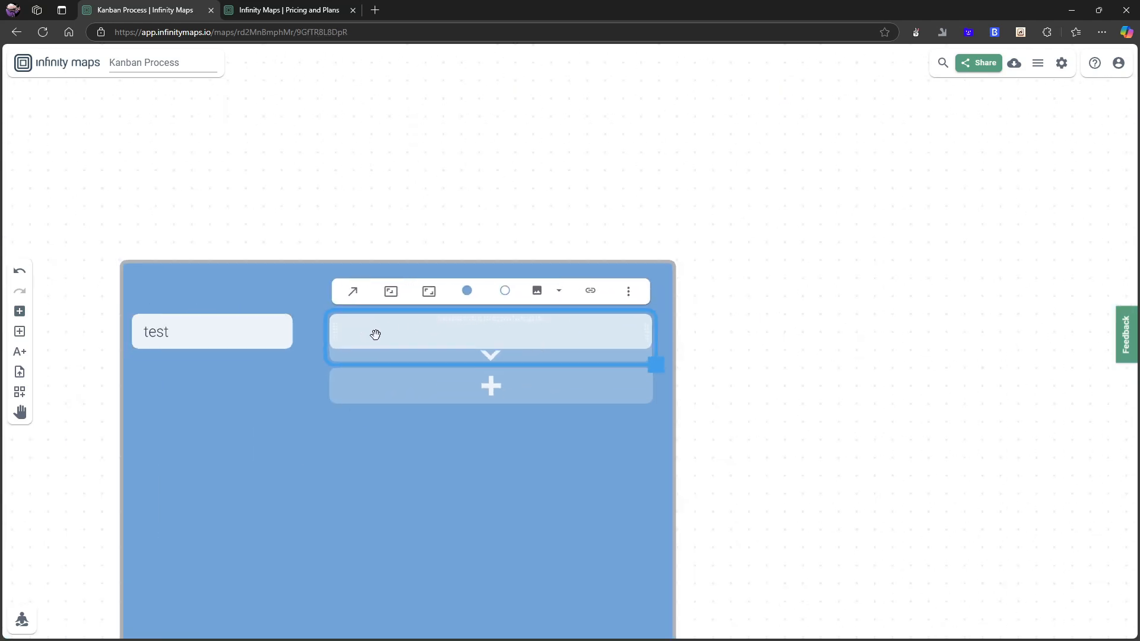
click(375, 334)
click(222, 330)
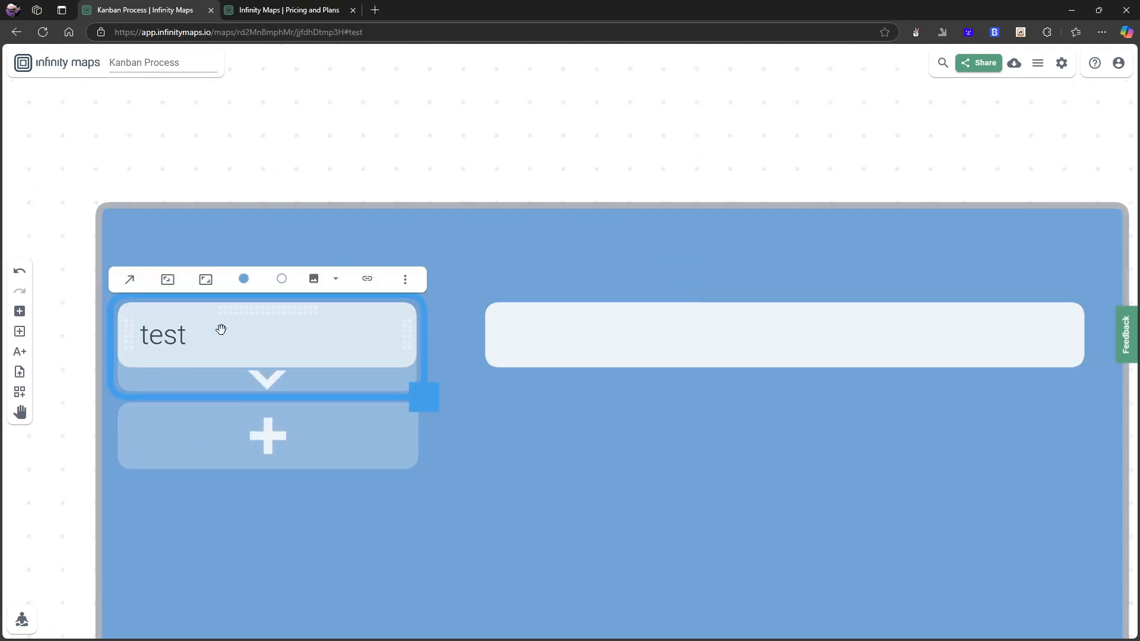
scroll(221, 330, down, 3)
click(414, 339)
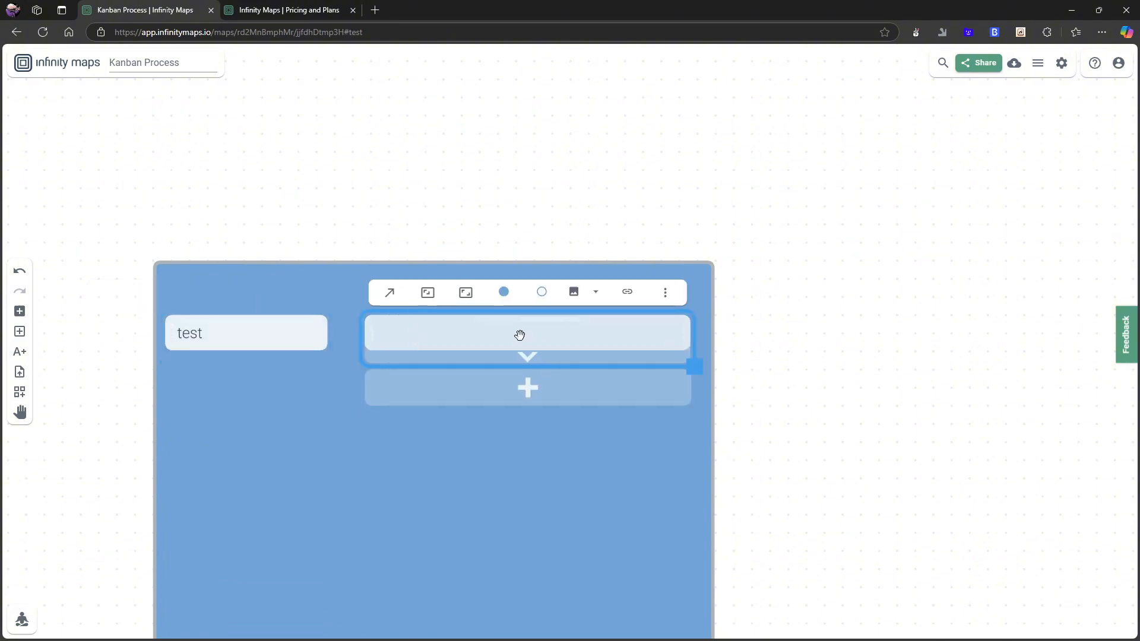
scroll(515, 335, up, 5)
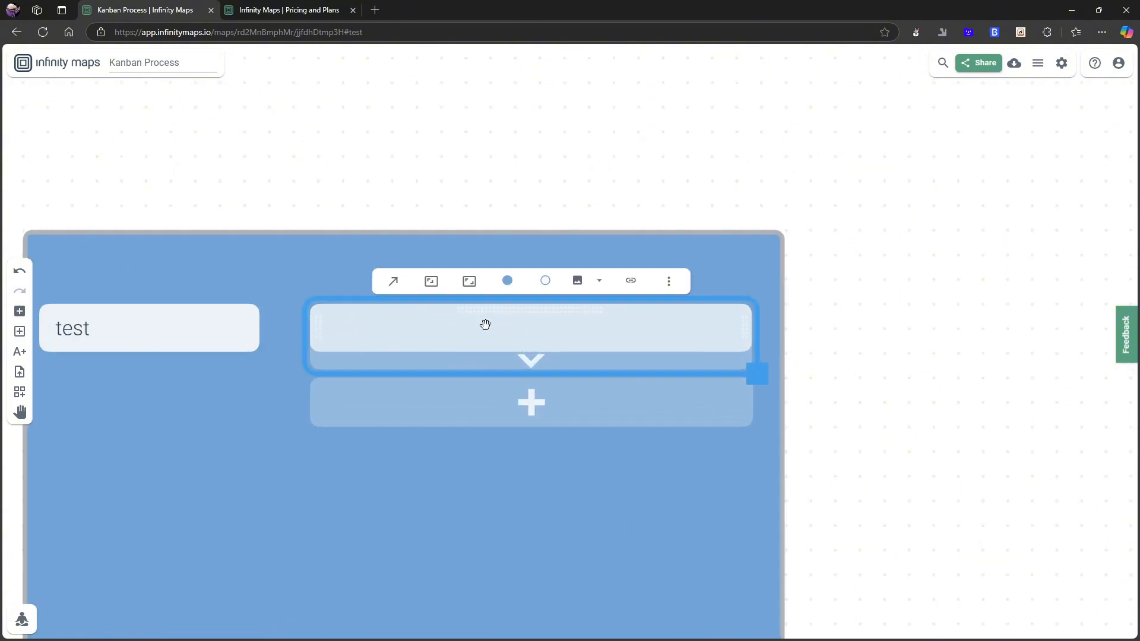
scroll(486, 335, down, 5)
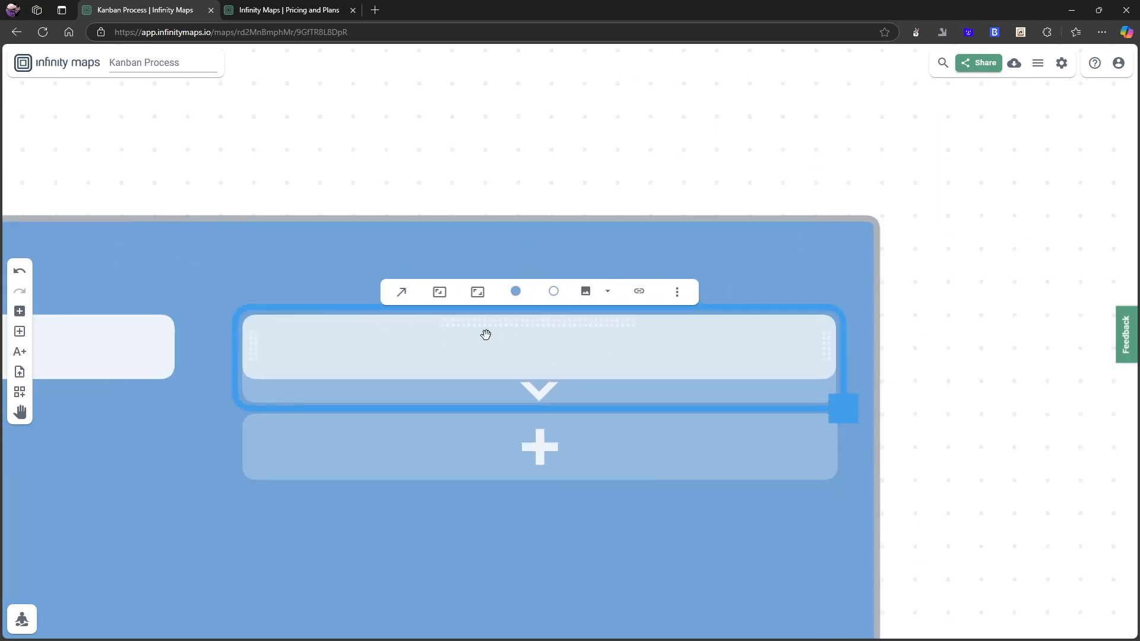
Title the second card inside the container "test".
double_click(187, 347)
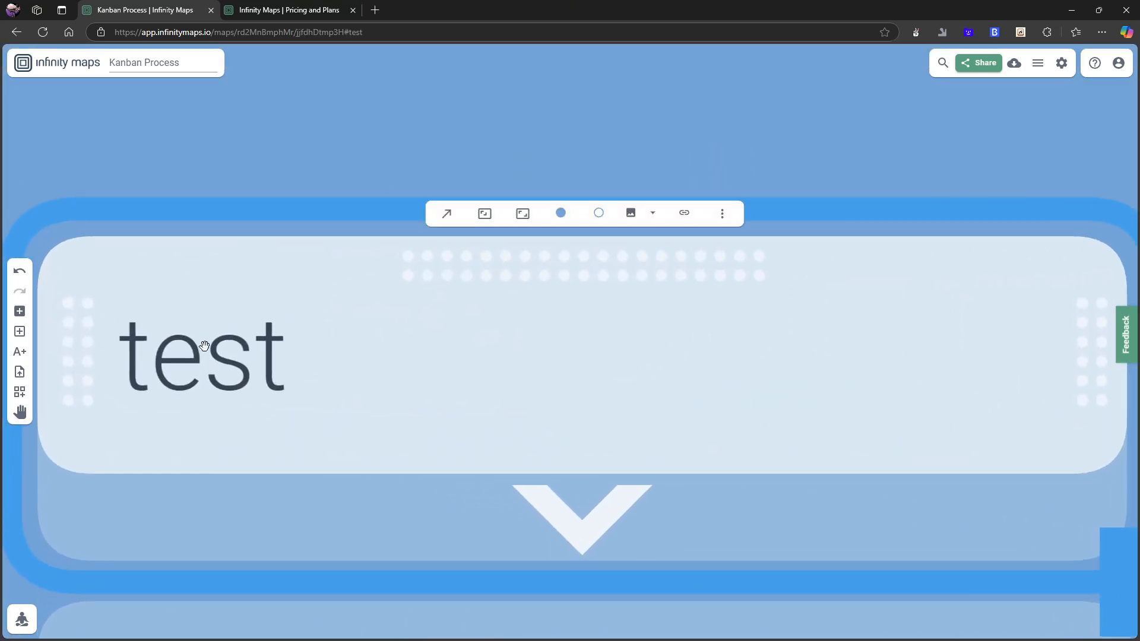
scroll(201, 344, down, 4)
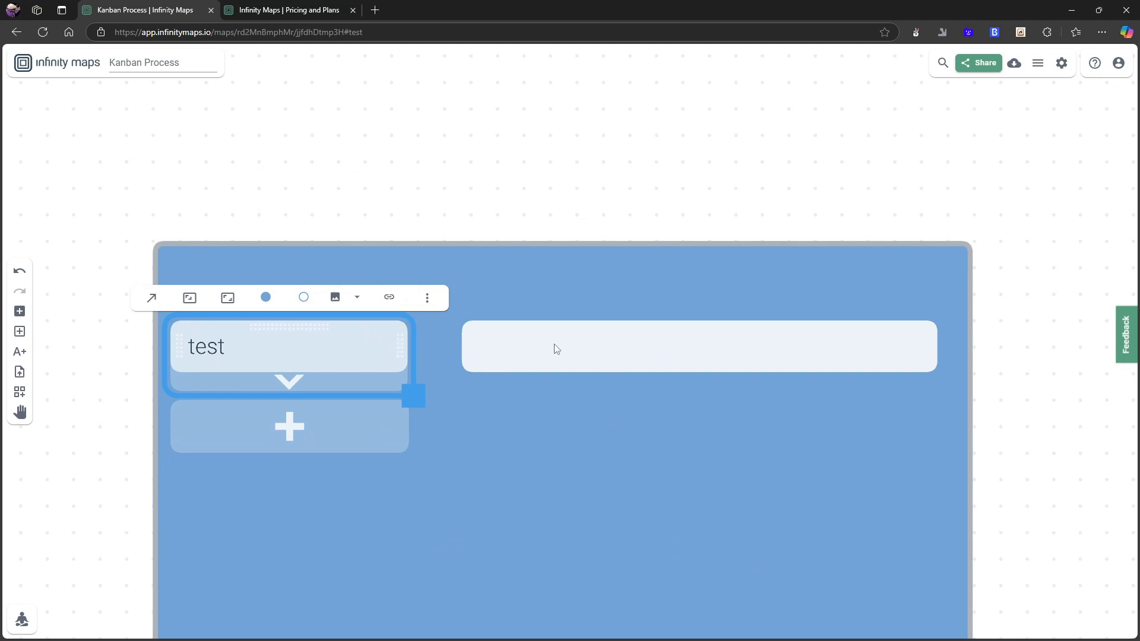
click(557, 343)
text(f)
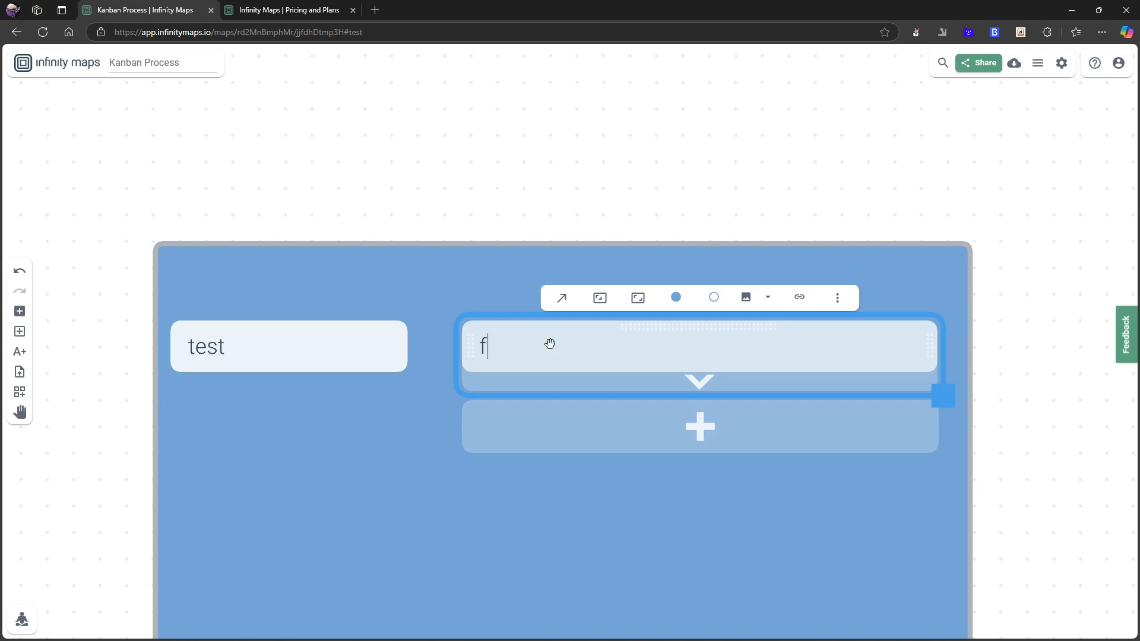
text(test)
scroll(395, 402, down, 5)
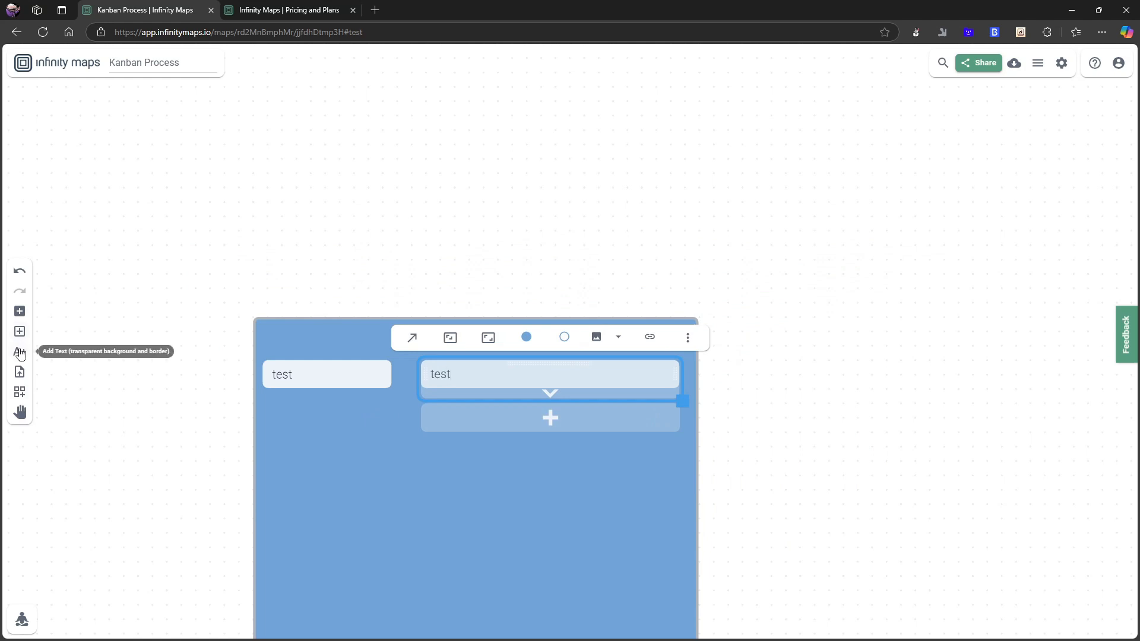
Add a text element above the container and move it slightly to the left.
click(19, 354)
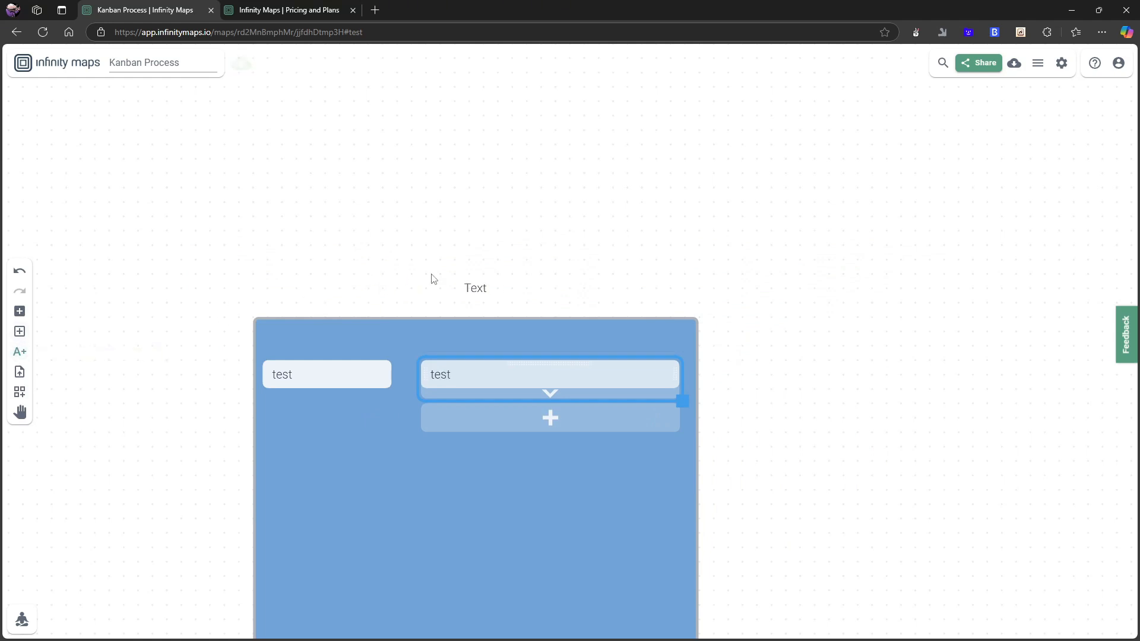
click(464, 274)
scroll(538, 301, up, 2)
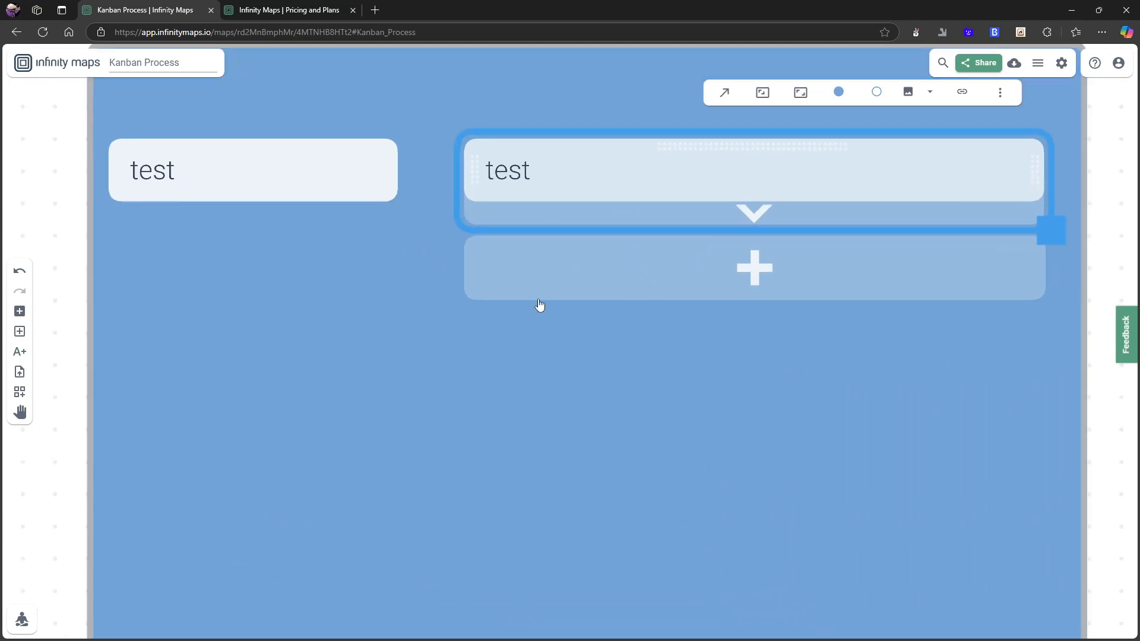
scroll(540, 301, down, 2)
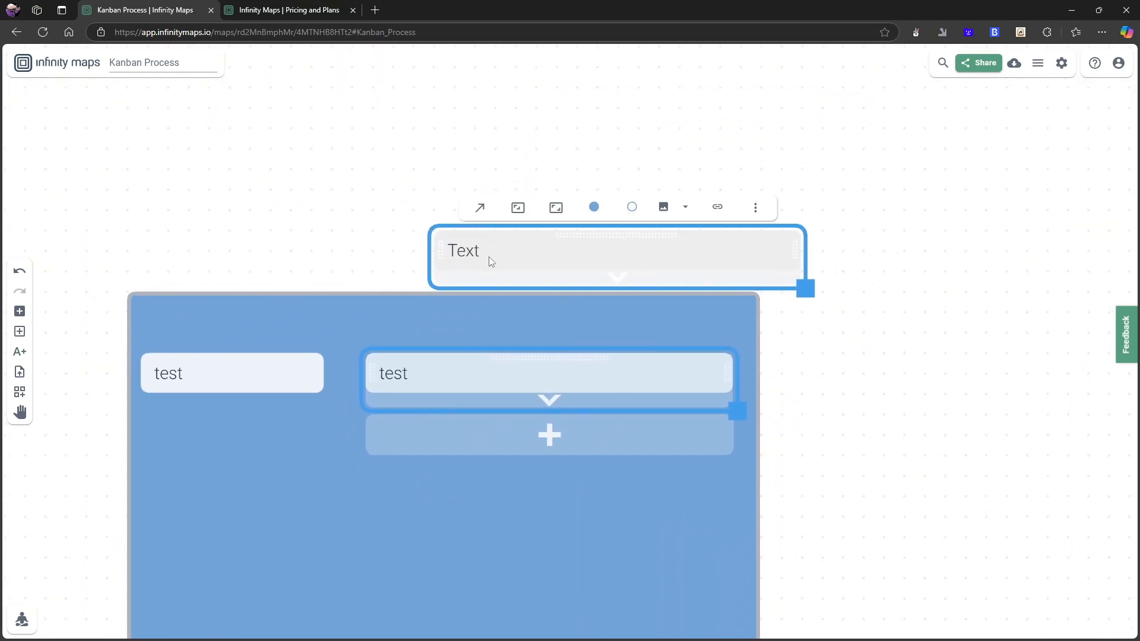
drag(585, 240, 443, 239)
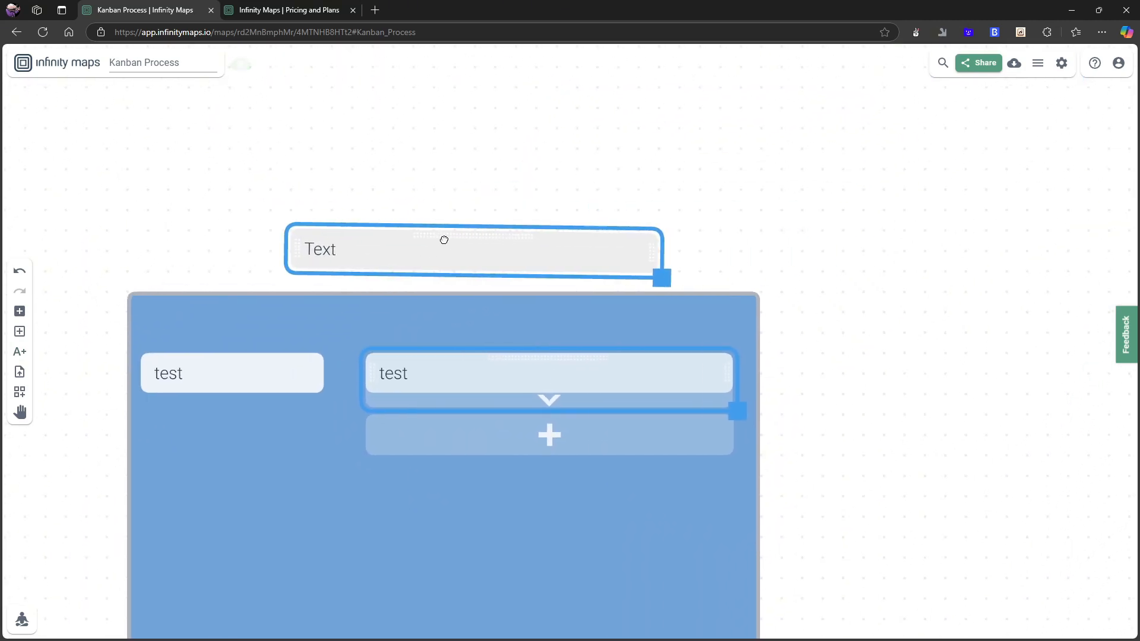
Add a checkbox to the second card inside the container.
double_click(369, 250)
scroll(371, 301, down, 2)
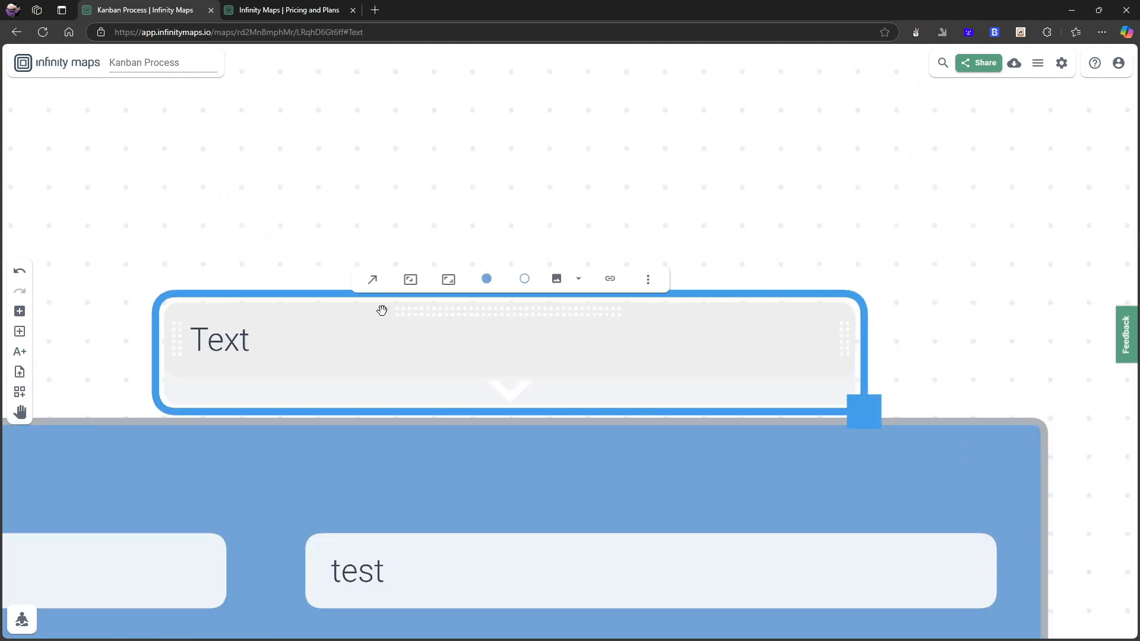
click(351, 332)
click(646, 282)
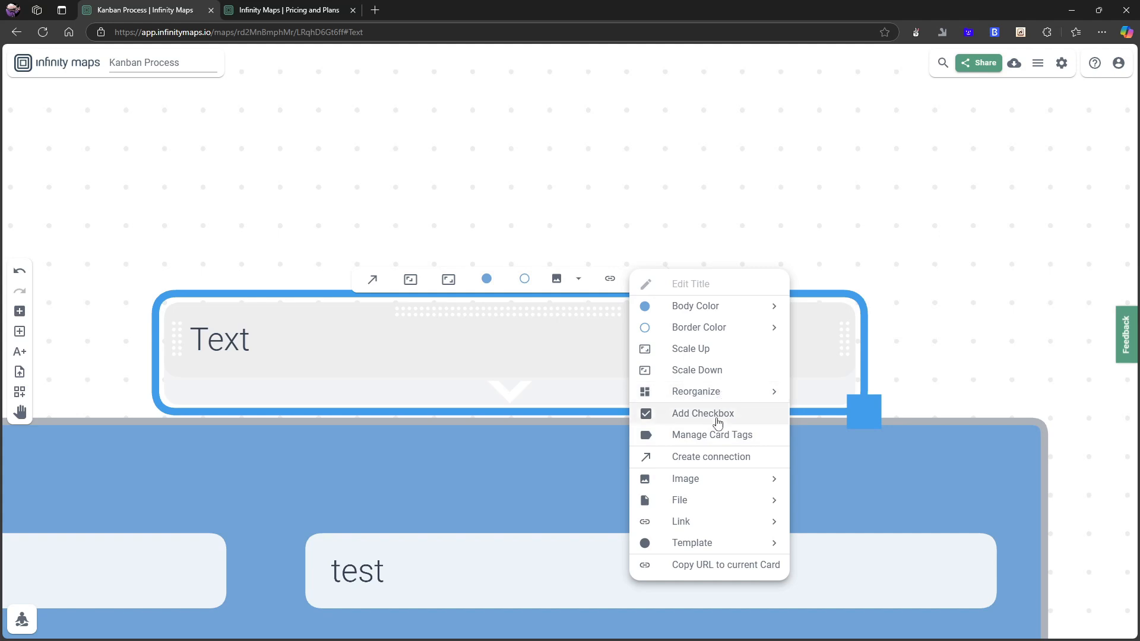
click(462, 554)
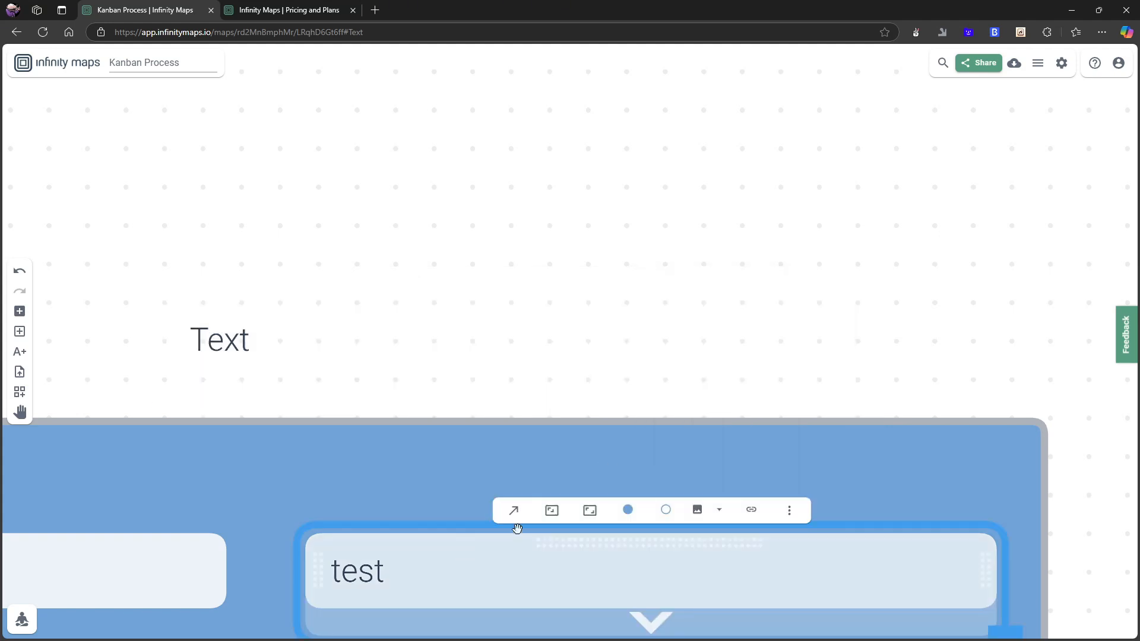
click(789, 512)
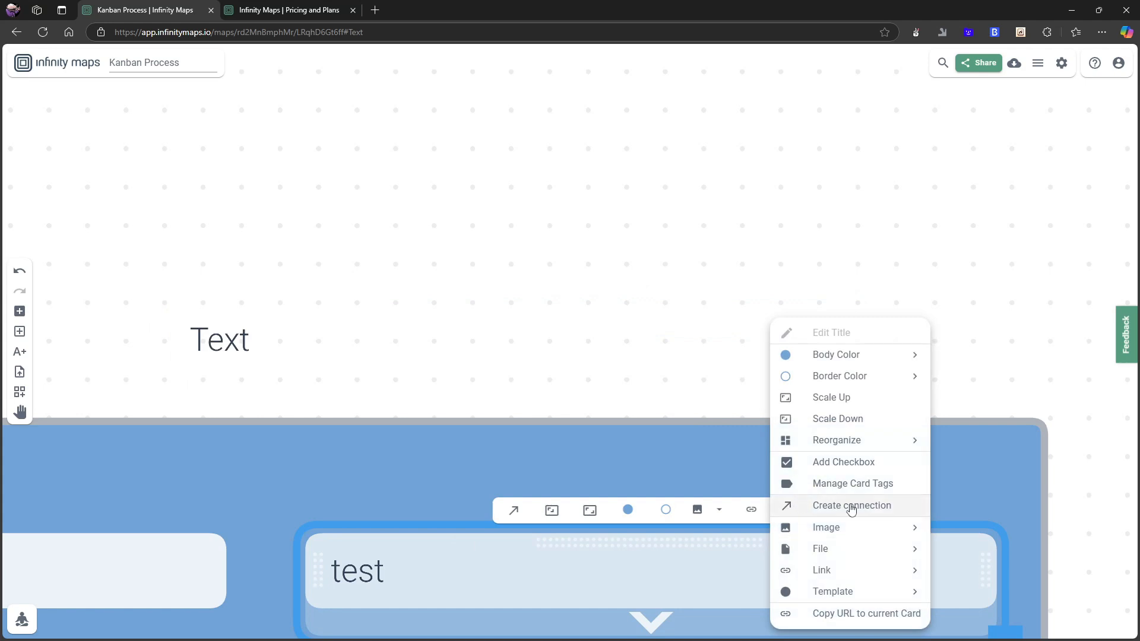
click(850, 468)
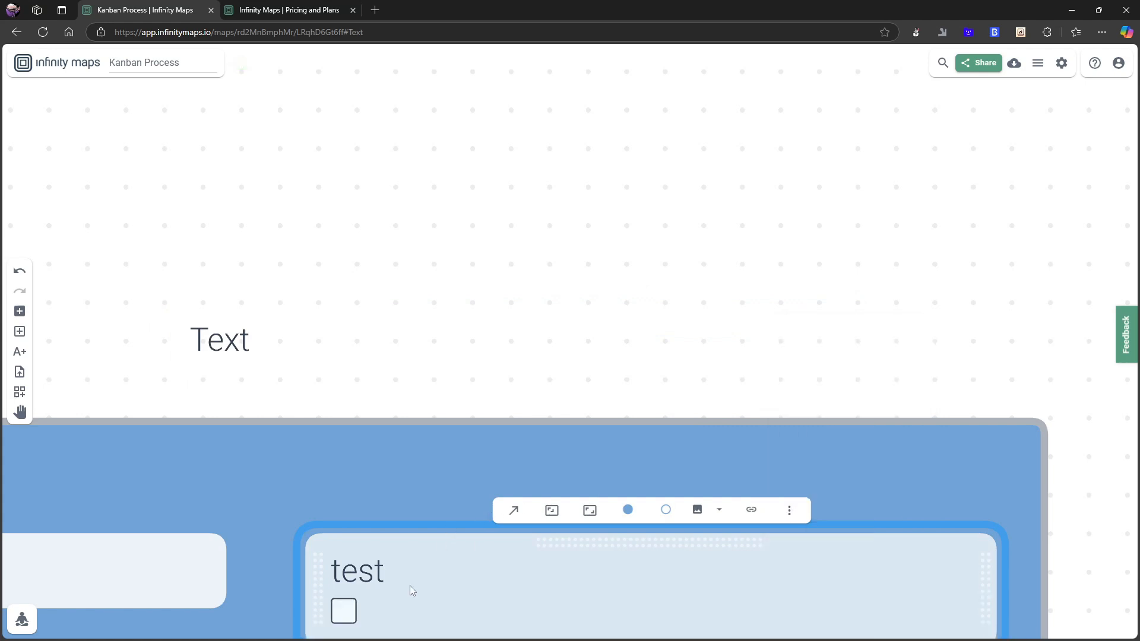
Clear the title text of the second card, leaving only its checkbox.
scroll(396, 573, down, 2)
click(381, 582)
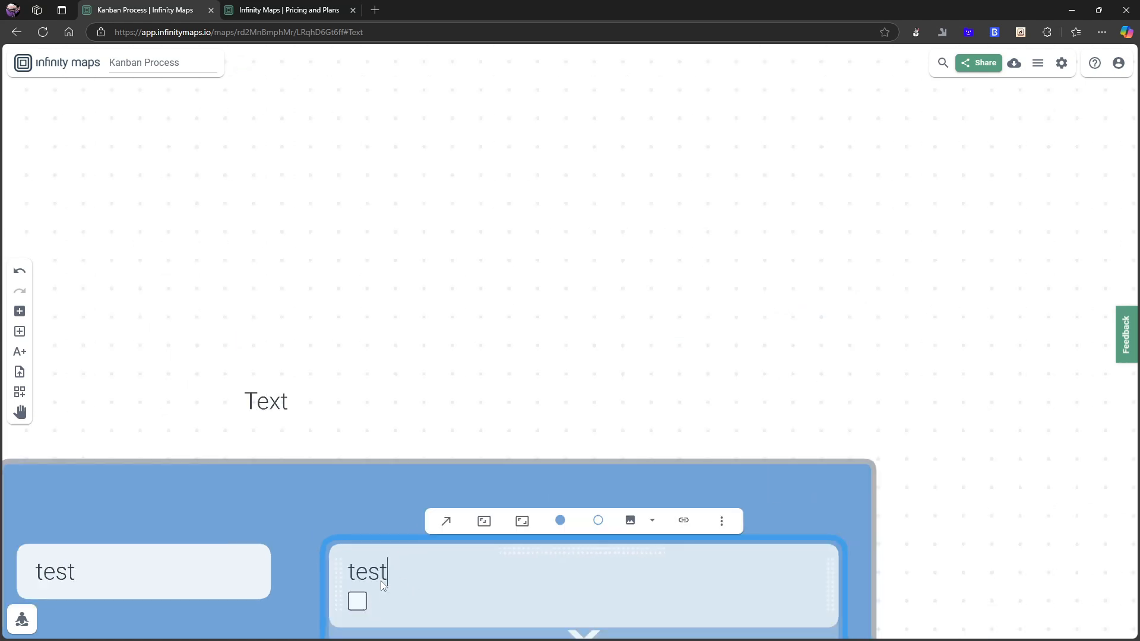
key(BackSpace)
key(BackSpace)
key(BackSpace)
click(392, 603)
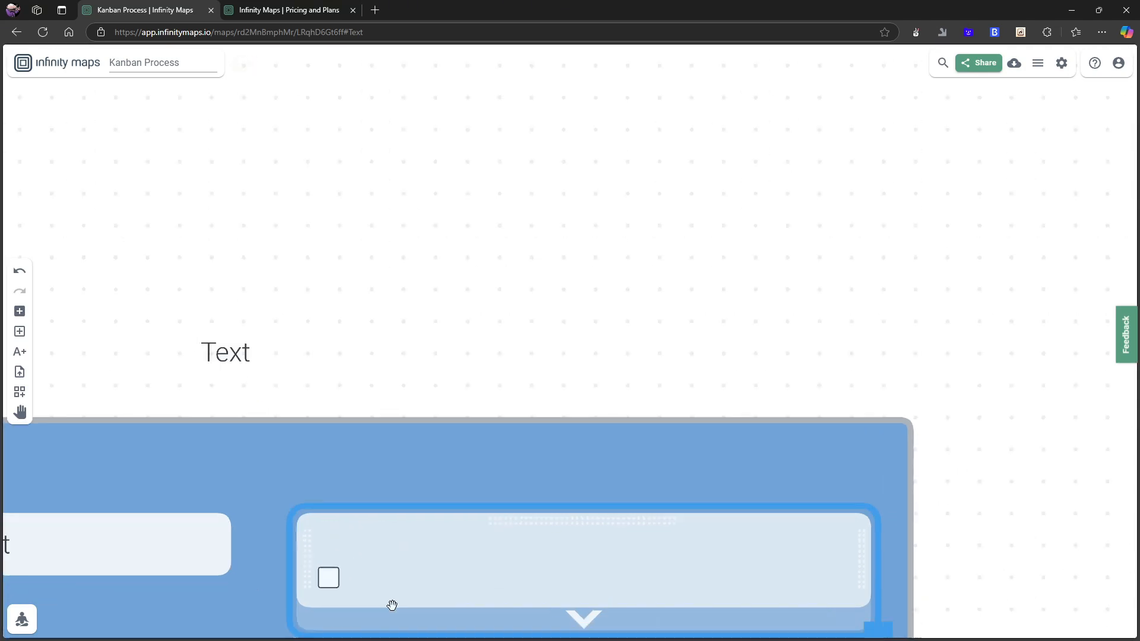
Delete the second card from the container.
click(113, 393)
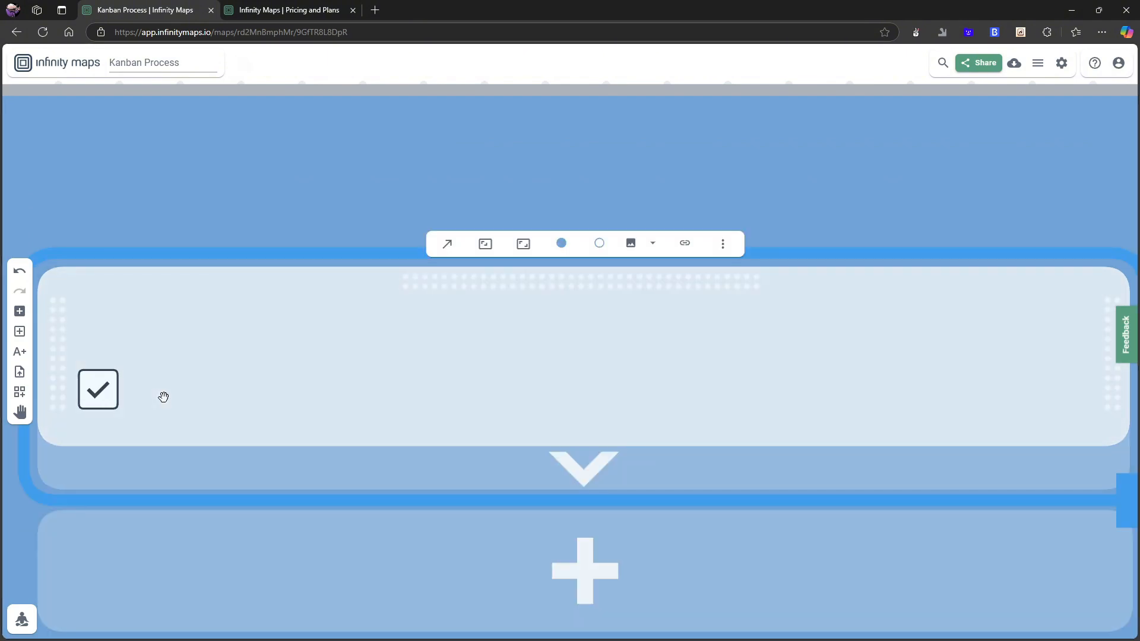
key(Delete)
key(ctrl+minus)
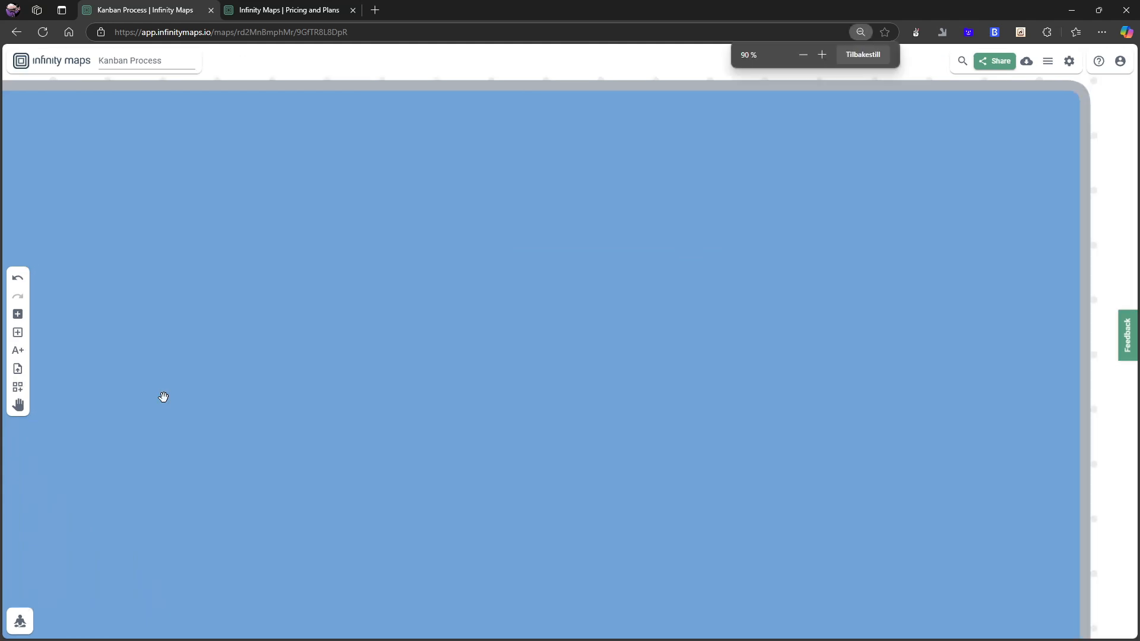
click(885, 54)
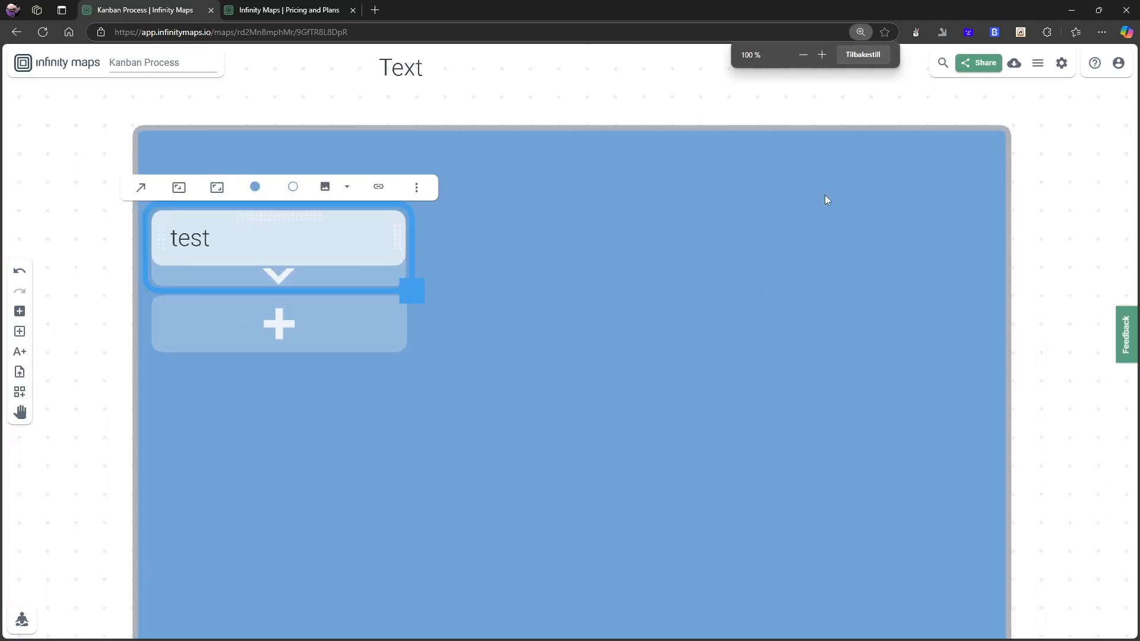
click(281, 283)
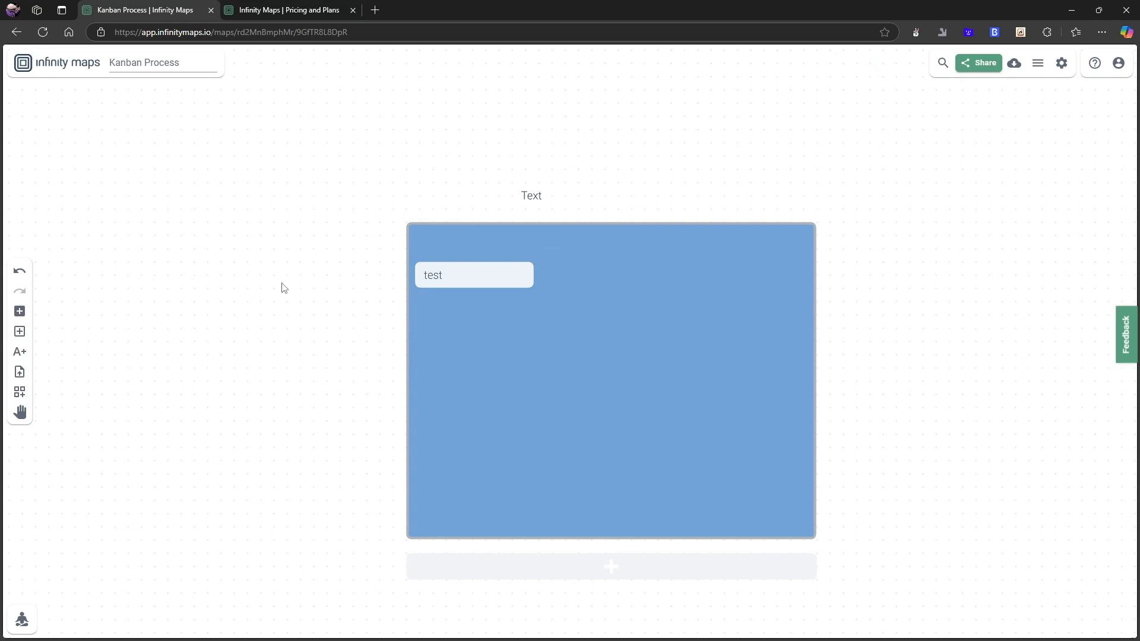
Add a new card to the right of the test card inside the container.
click(21, 315)
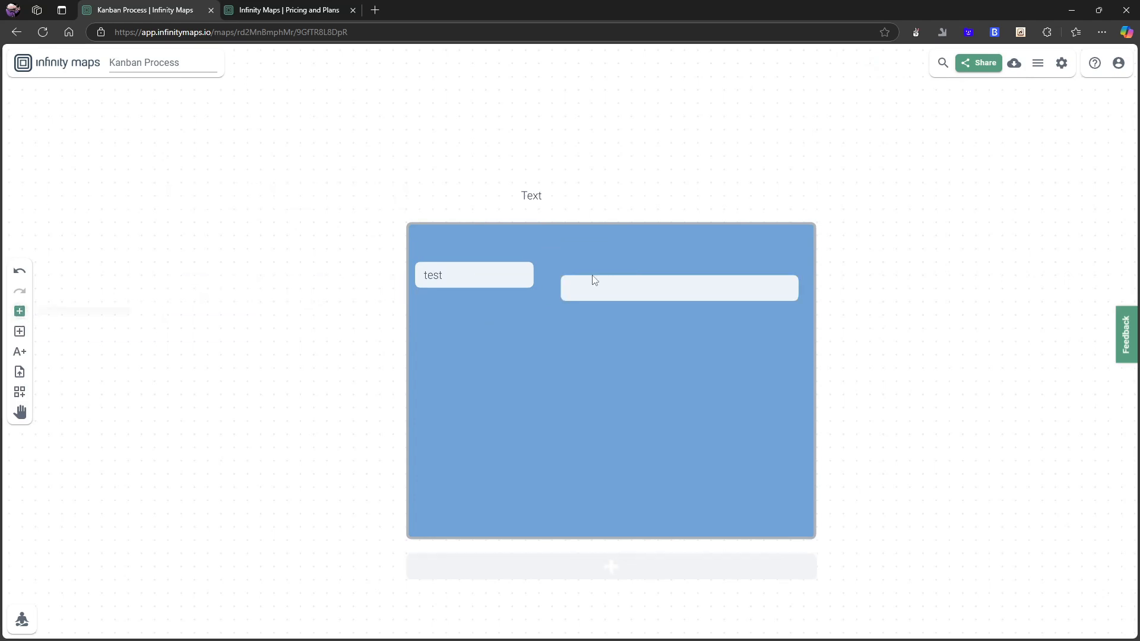
click(559, 266)
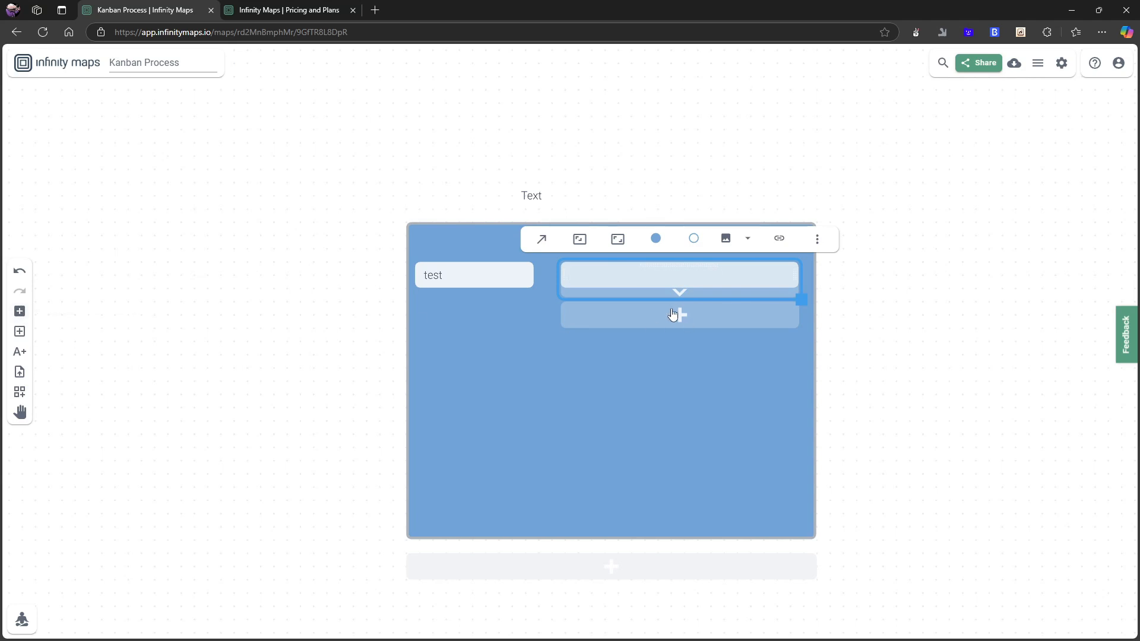
drag(281, 204, 214, 217)
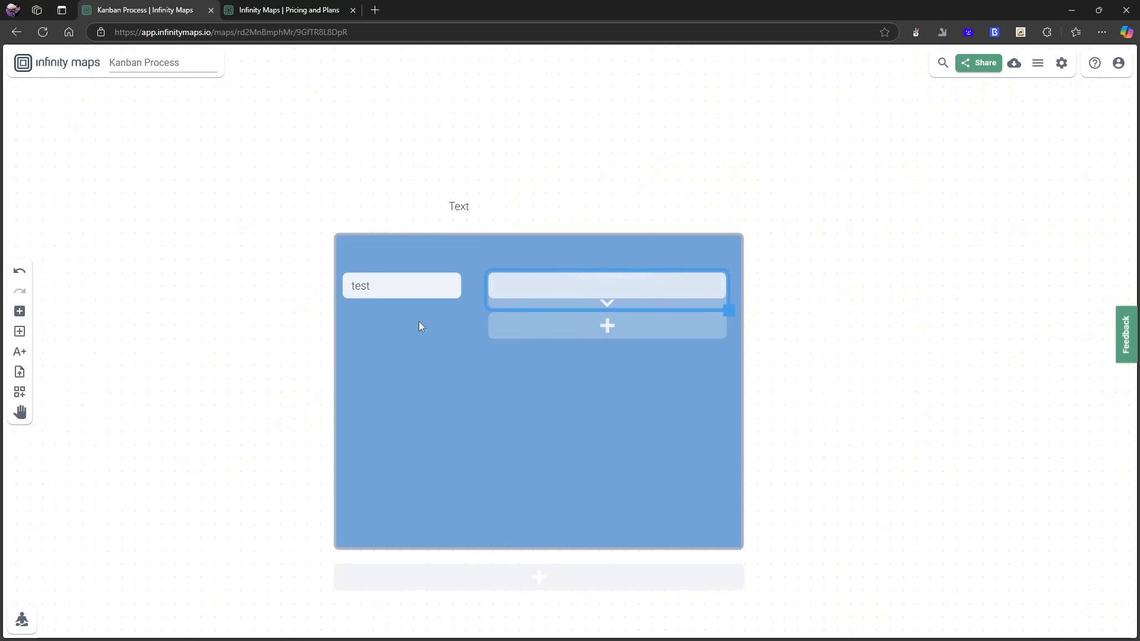
drag(419, 322, 328, 308)
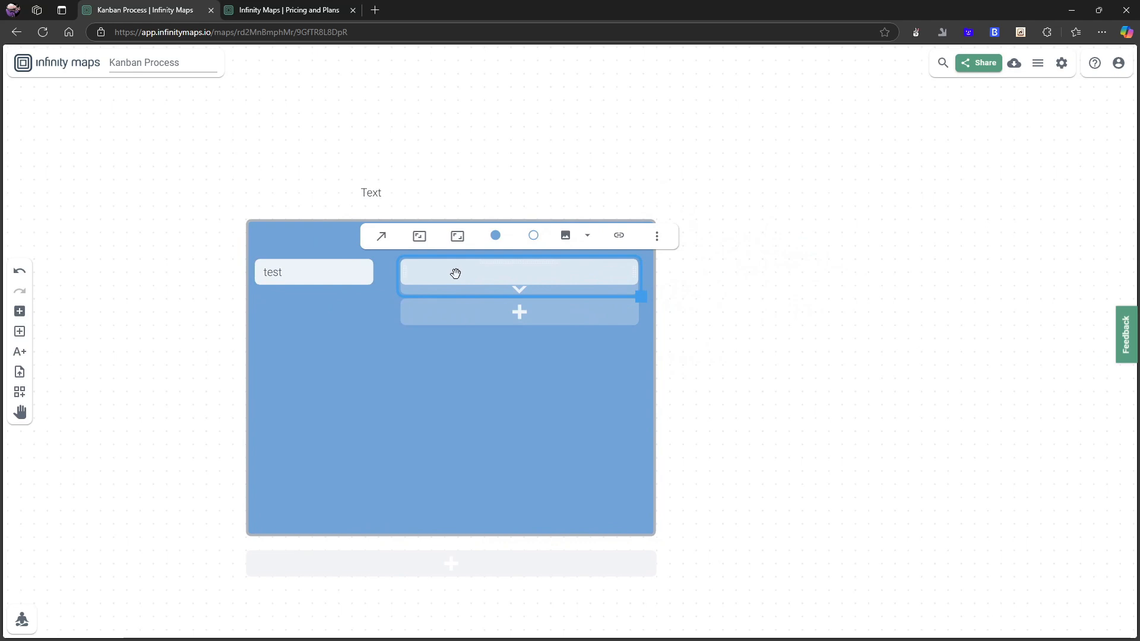
scroll(458, 272, up, 5)
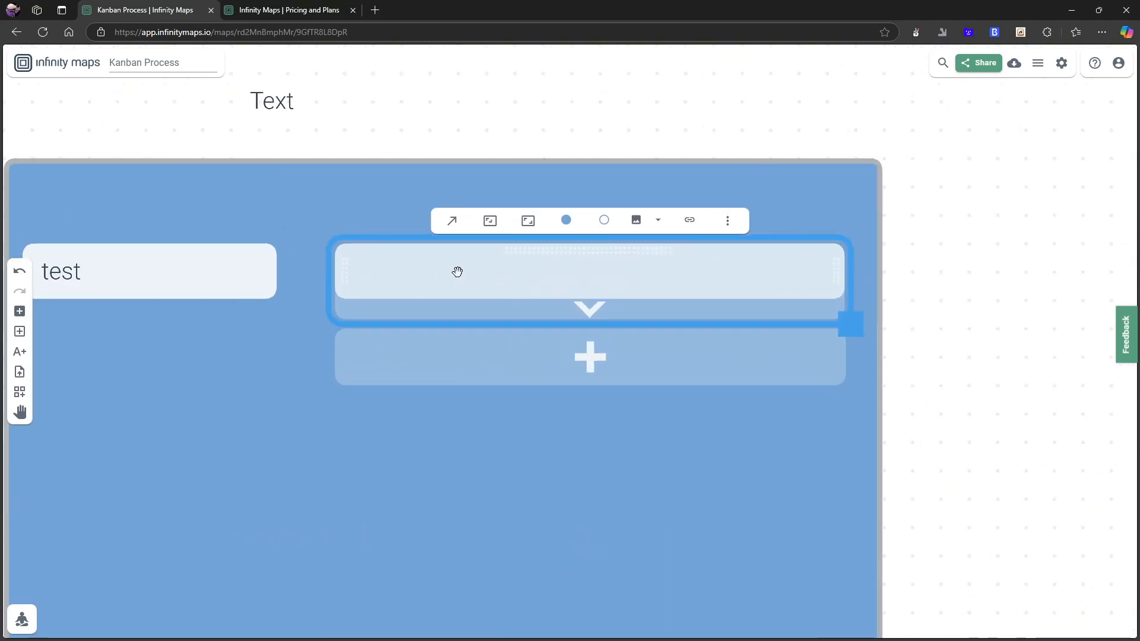
Add a checkbox to the new card and title it "kjgkggd".
click(754, 216)
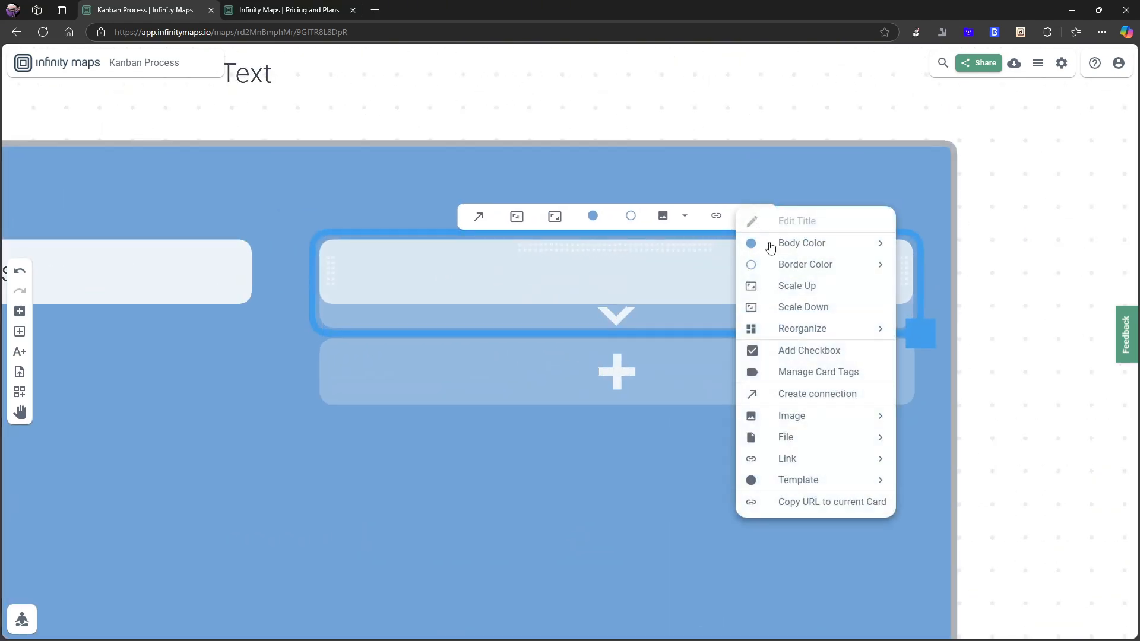
click(809, 350)
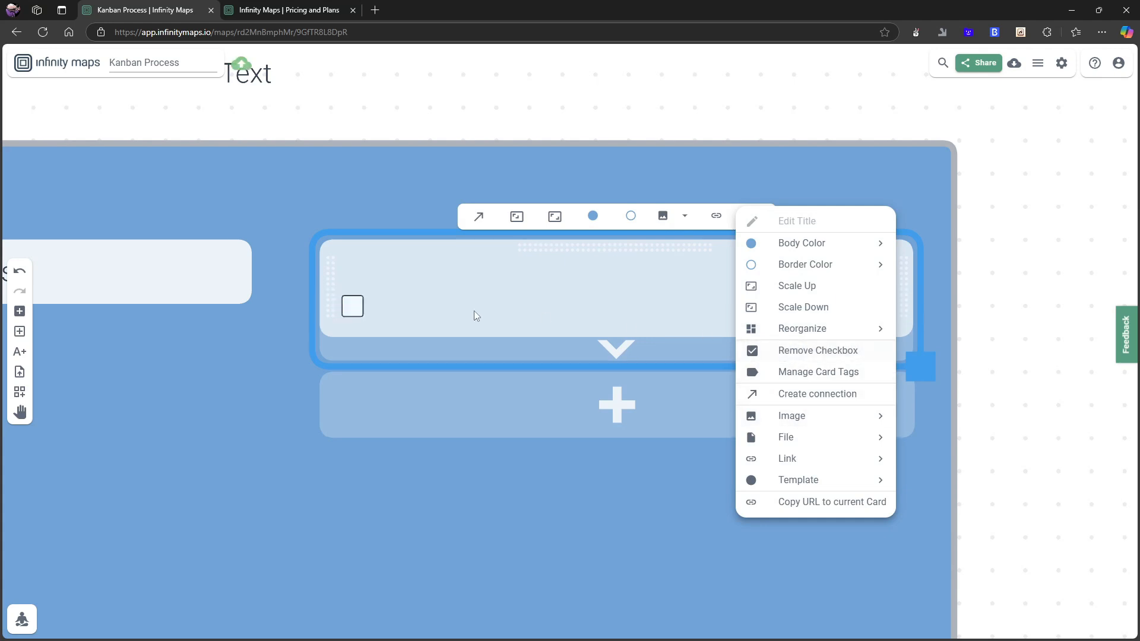
click(456, 310)
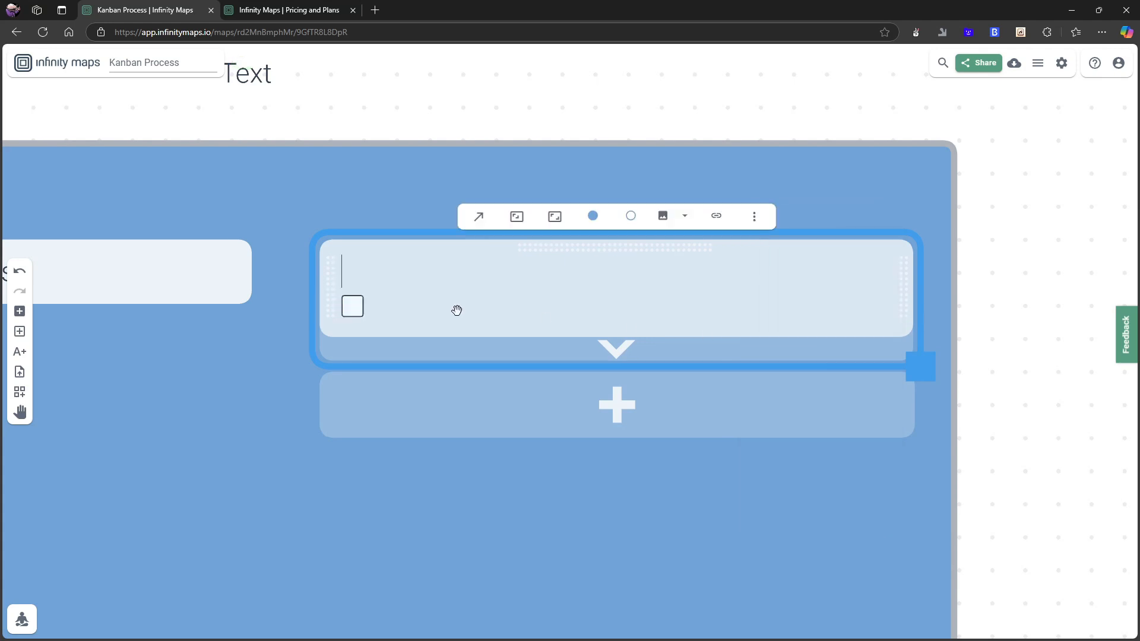
text(kjgkg)
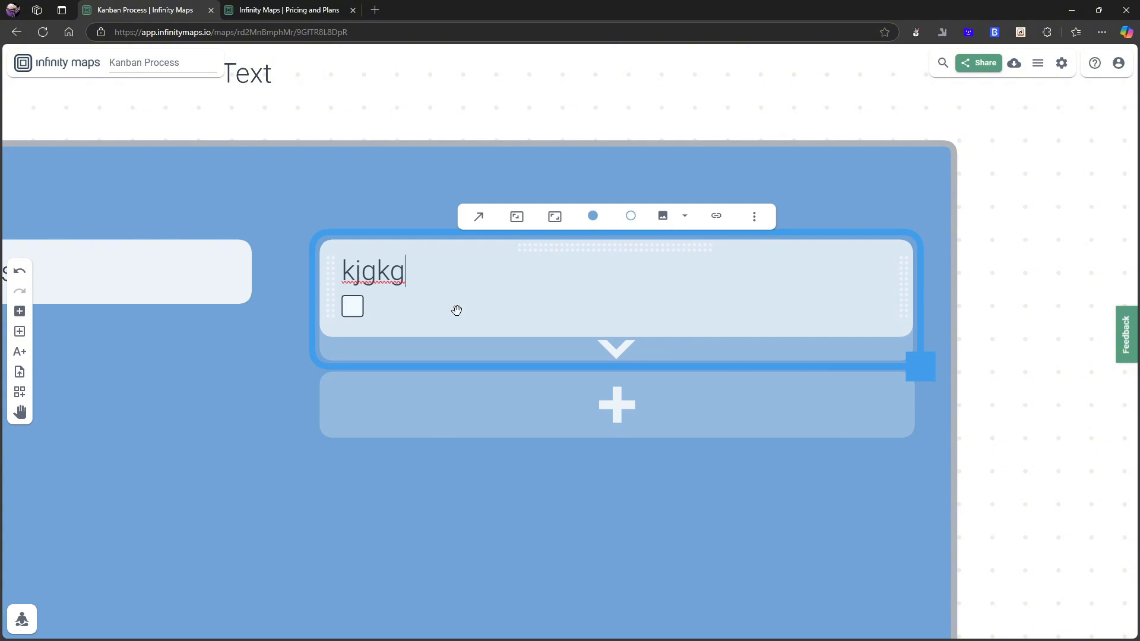
text(gd)
key(Return)
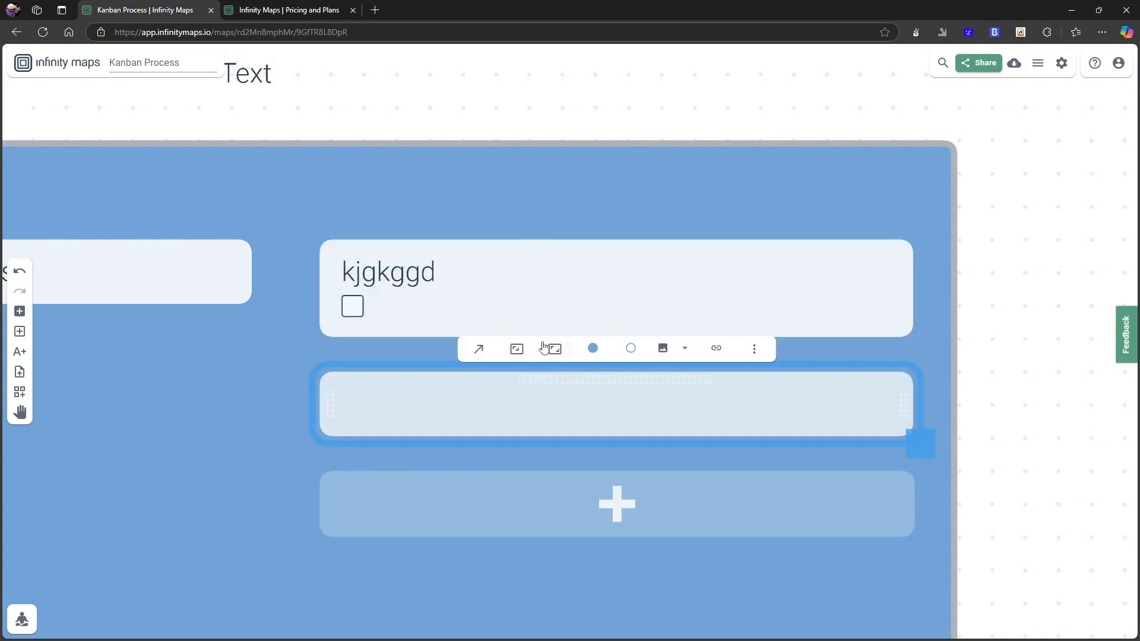
Delete the kjgkggd card from the container.
click(282, 447)
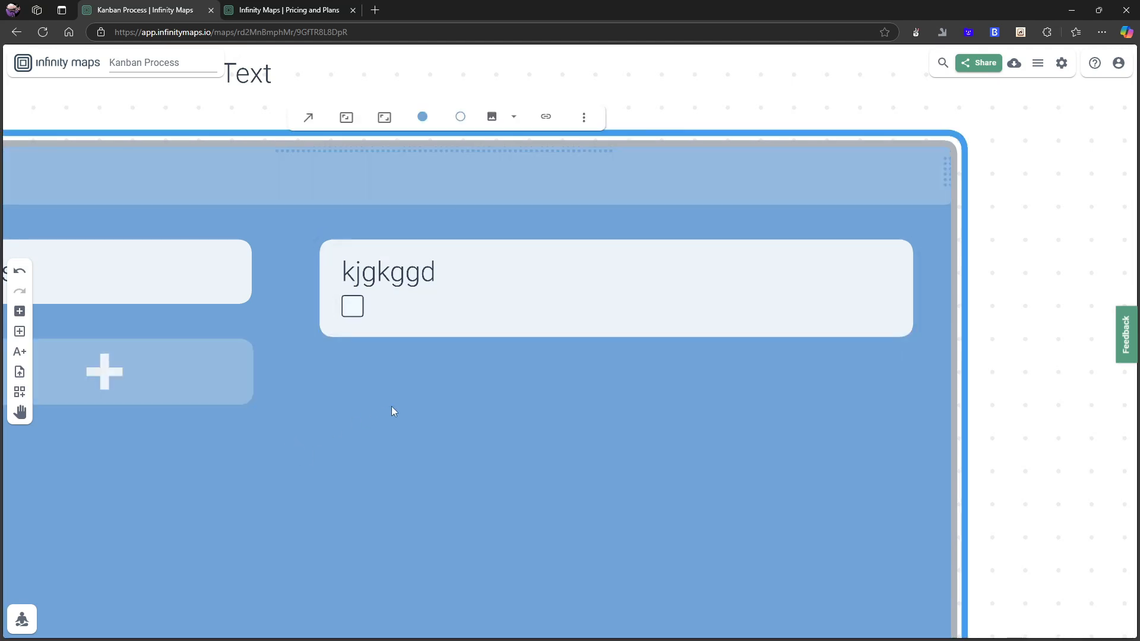
click(439, 290)
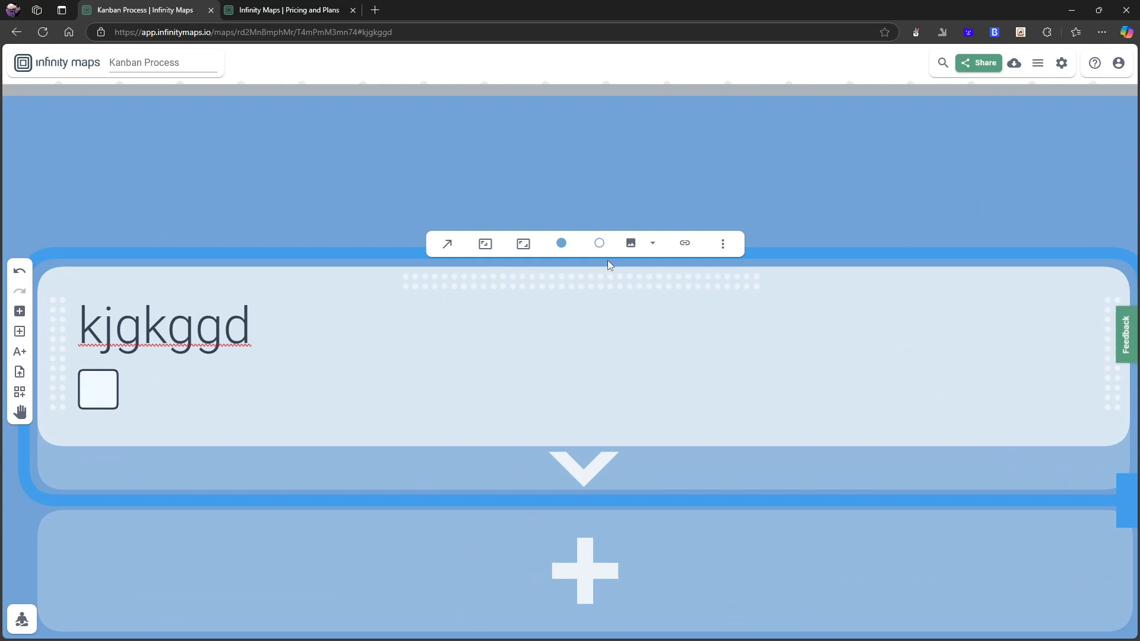
scroll(625, 208, down, 3)
scroll(683, 415, down, 8)
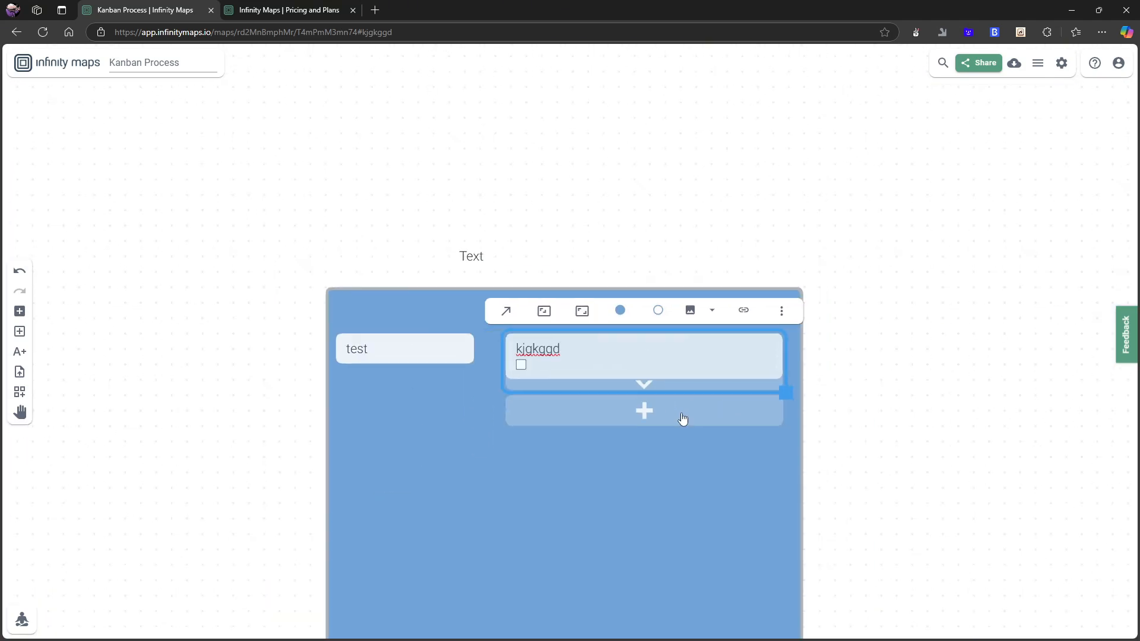
click(860, 500)
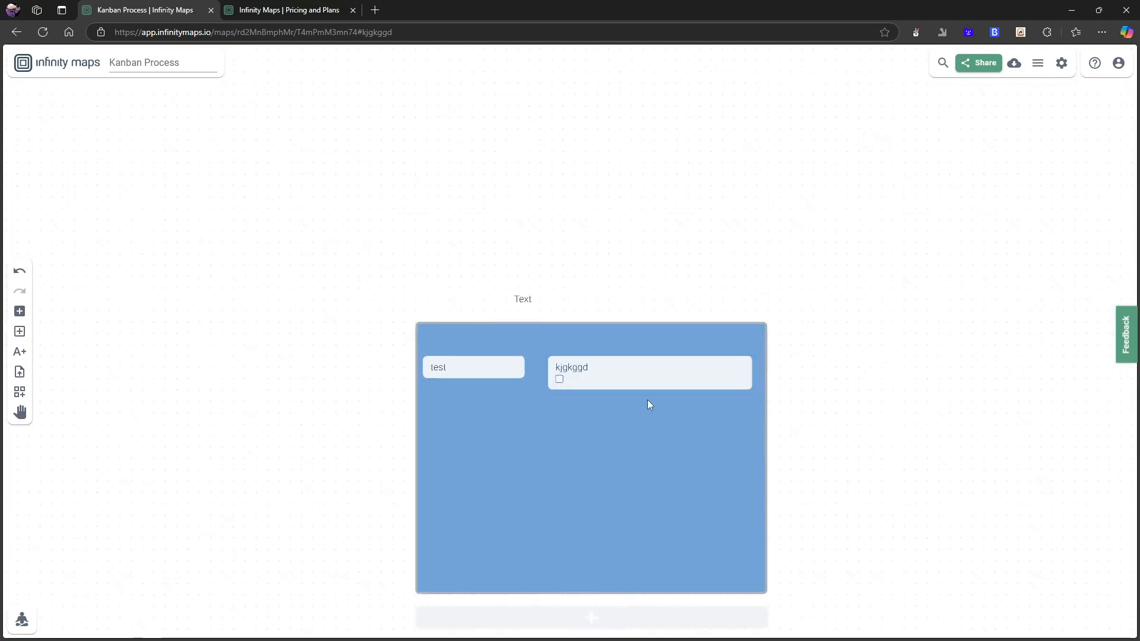
click(607, 370)
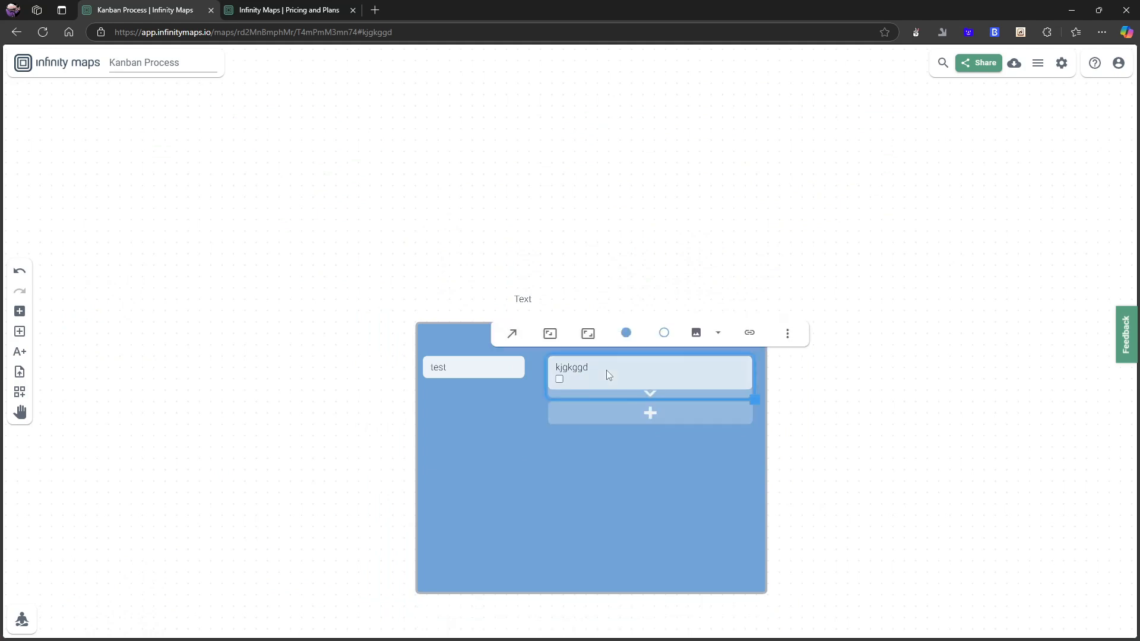
drag(607, 370, 607, 374)
key(Delete)
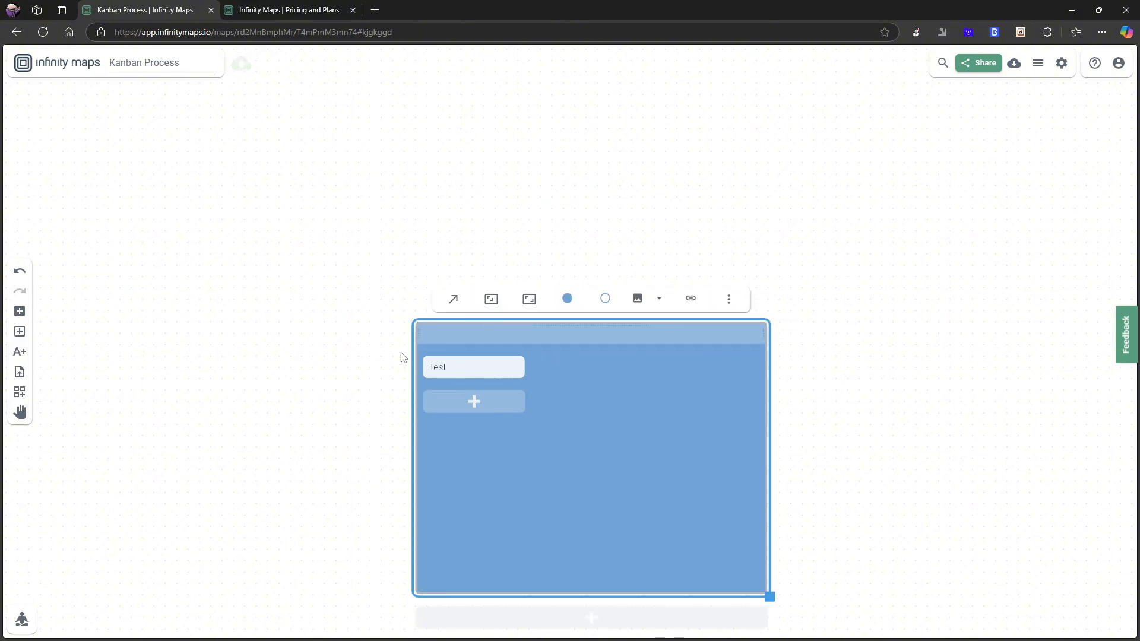
Select the Text label above the container and browse its card options menu.
click(341, 346)
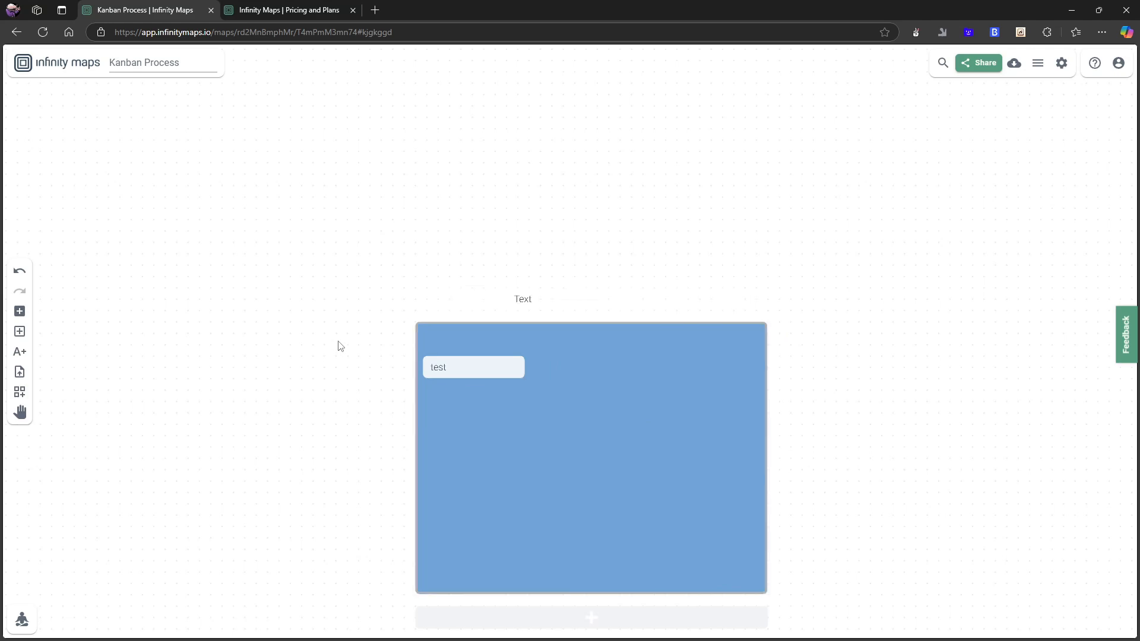
click(523, 304)
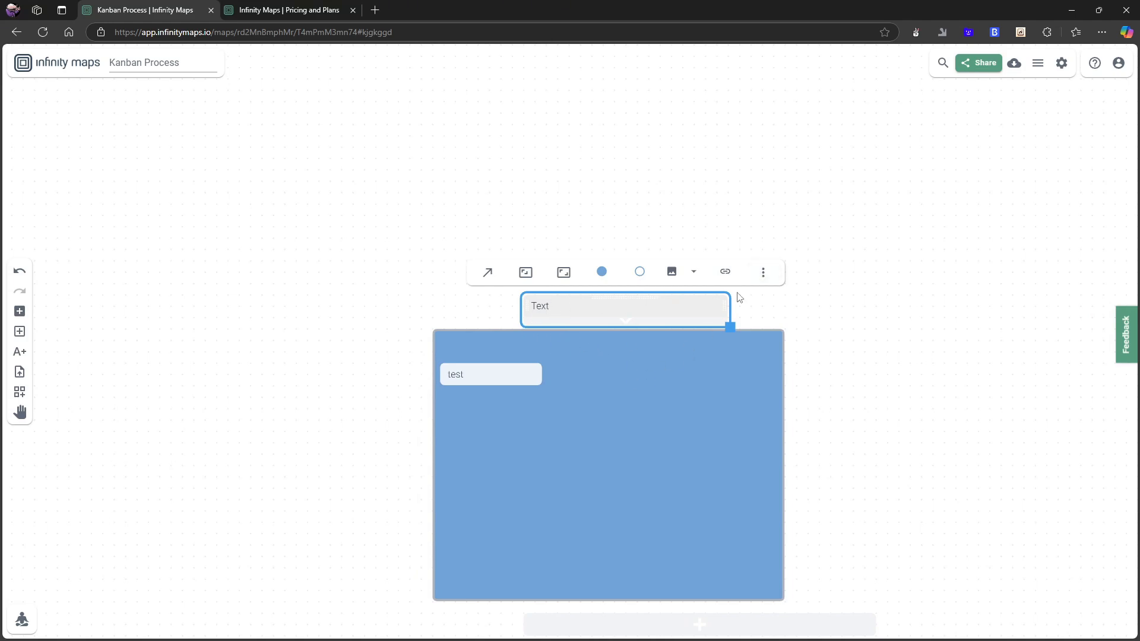
click(765, 272)
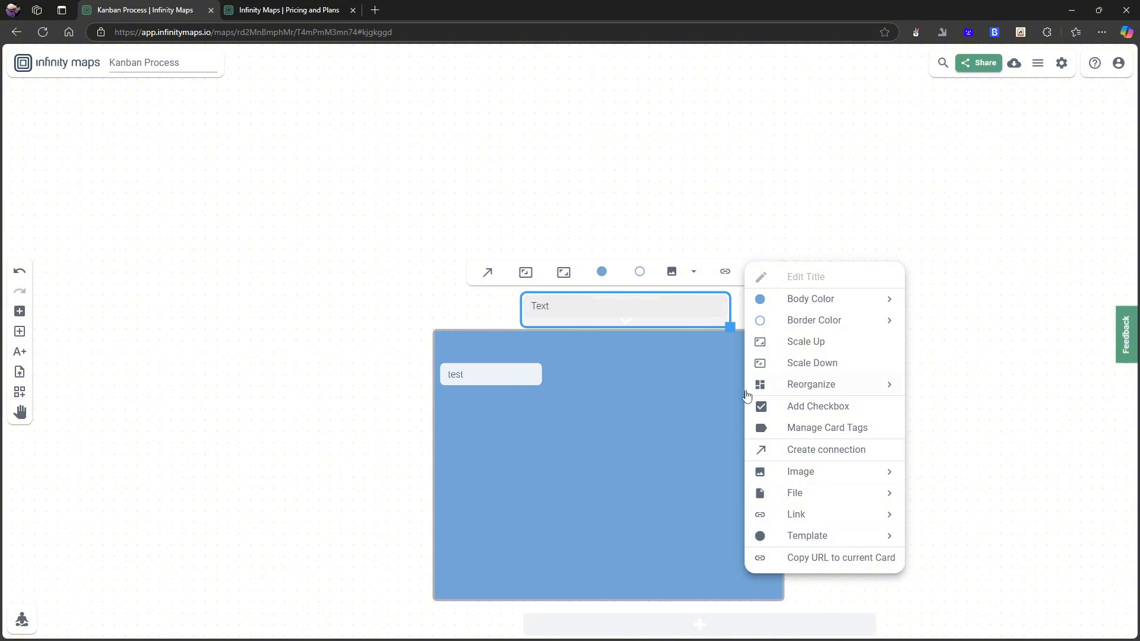
click(540, 308)
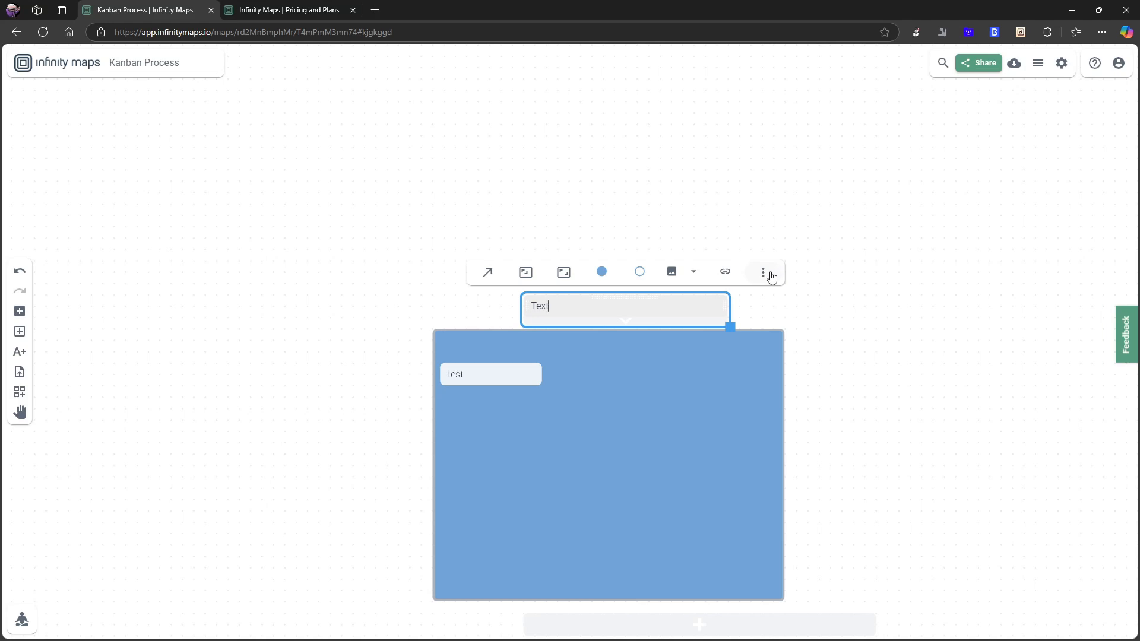
scroll(69, 389, down, 1)
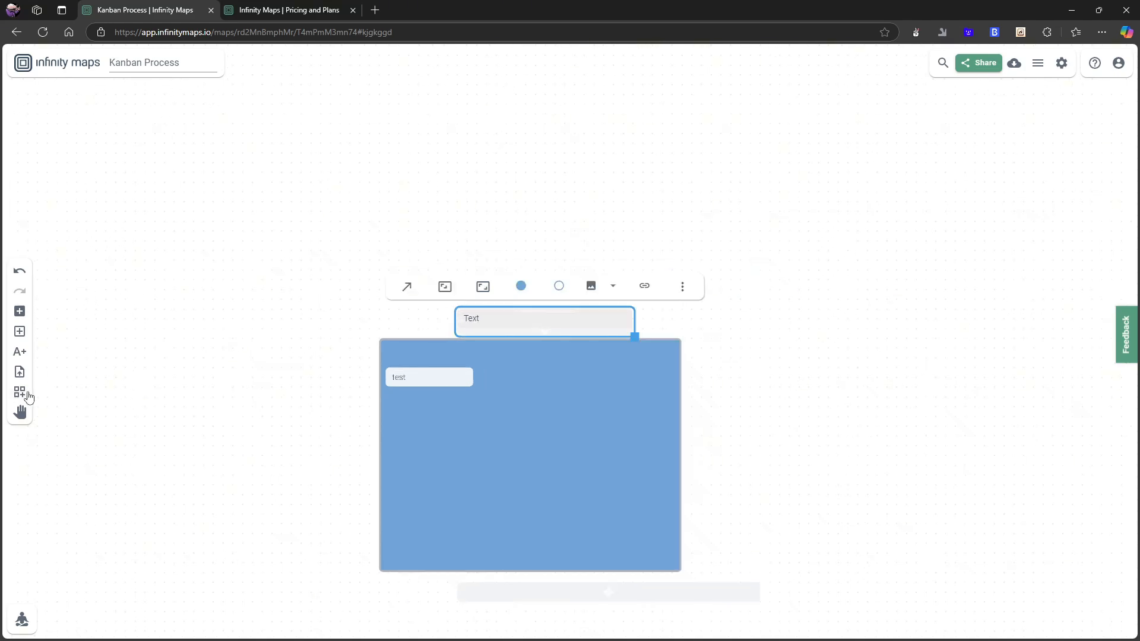
scroll(680, 199, up, 3)
scroll(623, 321, down, 1)
scroll(438, 419, up, 2)
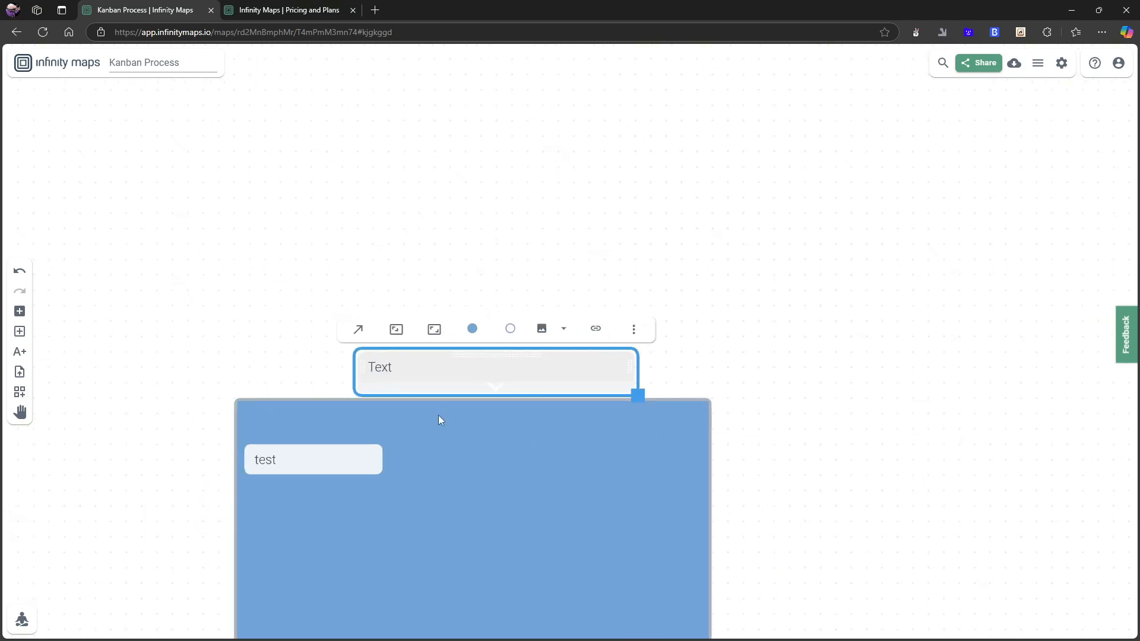
Remove the body and border colours from the Text label so it shows as plain text.
click(483, 318)
click(527, 319)
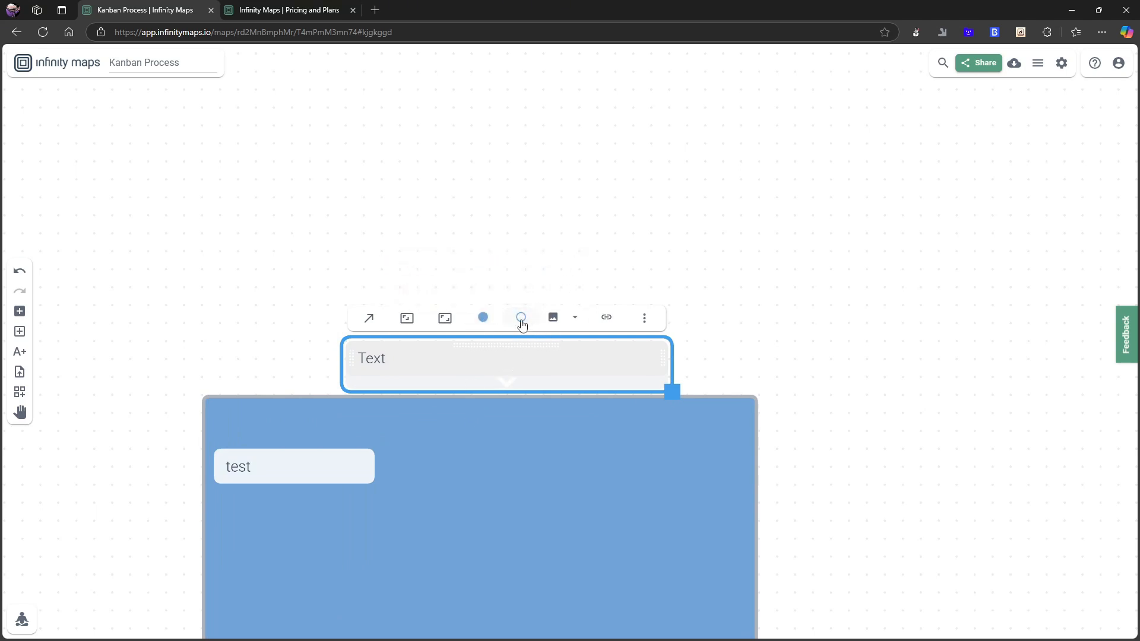
click(521, 320)
click(611, 265)
click(483, 318)
click(574, 268)
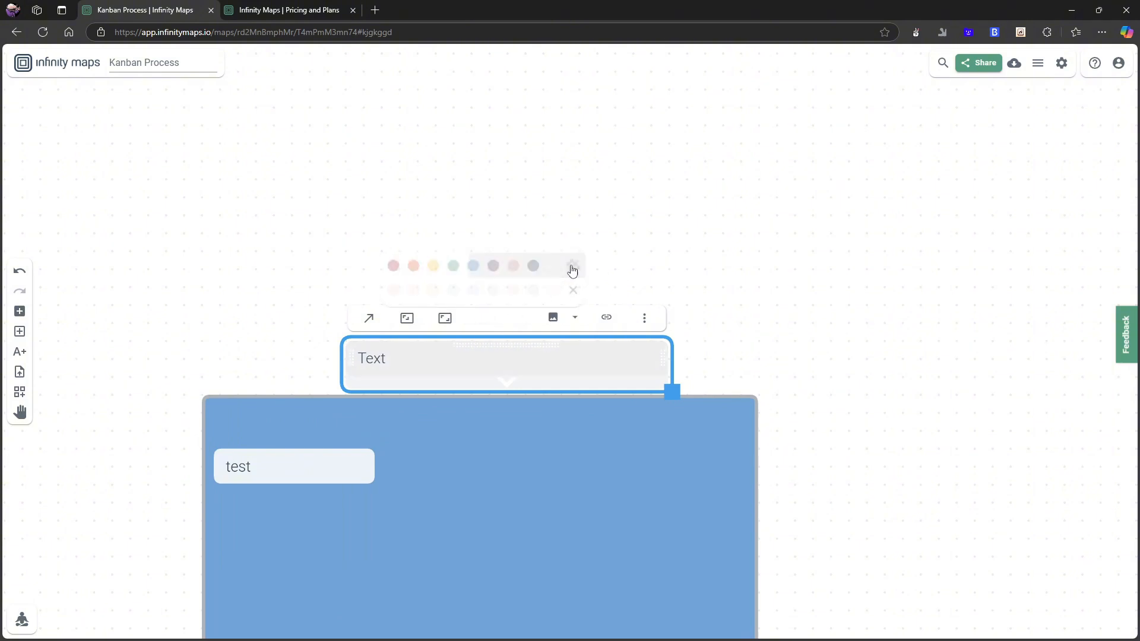
click(549, 273)
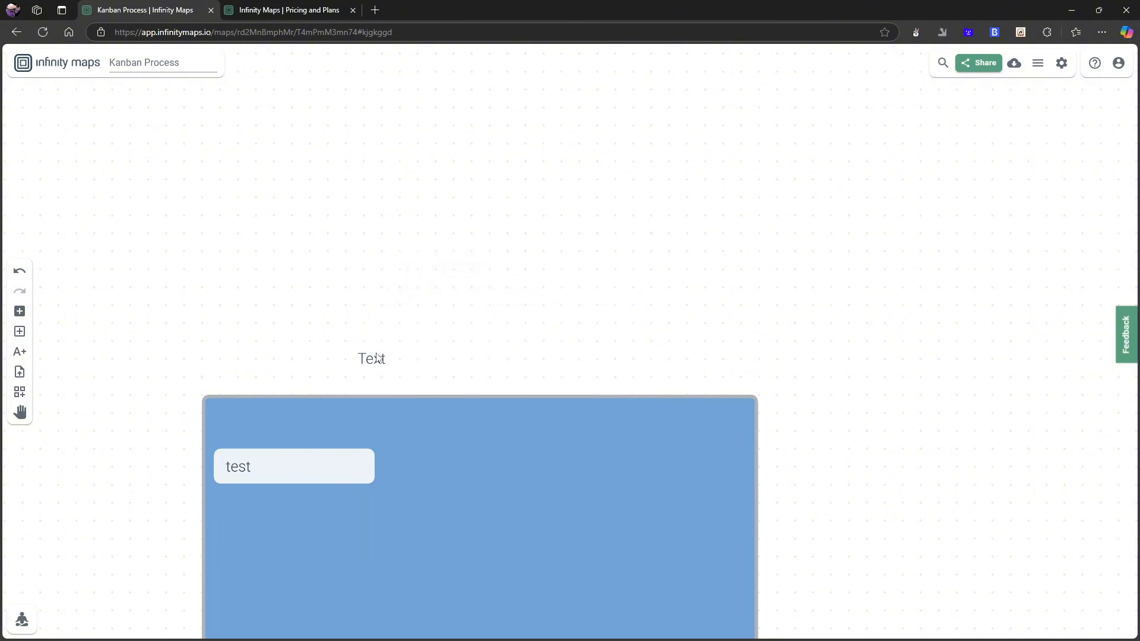
Move the Text label further right above the container.
drag(378, 356, 560, 373)
click(505, 369)
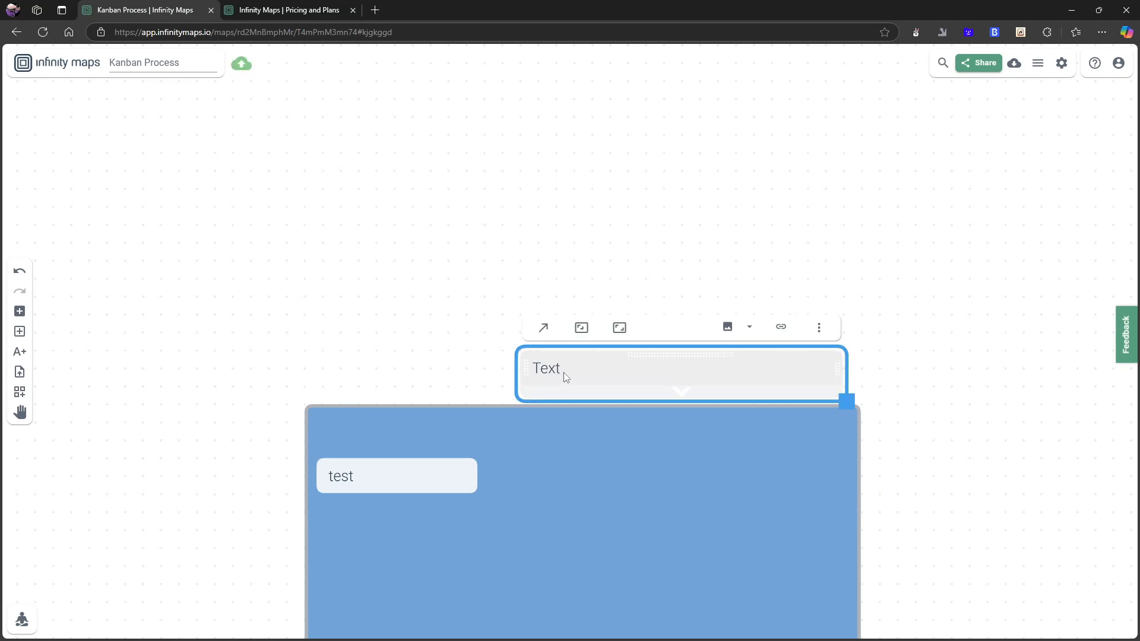
double_click(670, 280)
scroll(758, 347, down, 2)
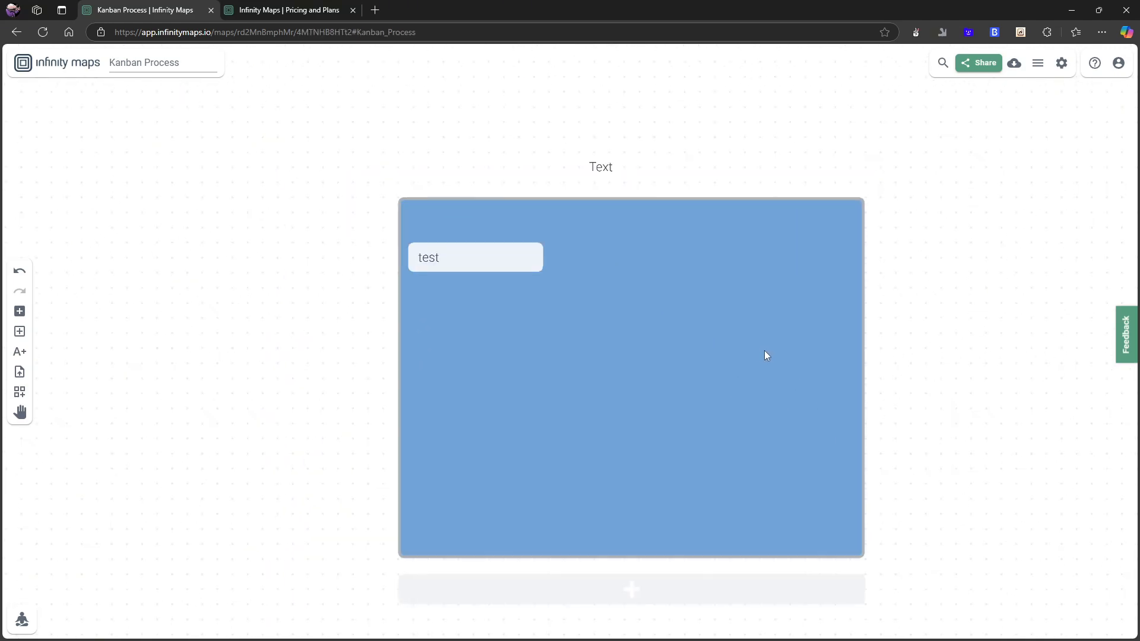
scroll(765, 353, down, 2)
scroll(898, 362, up, 3)
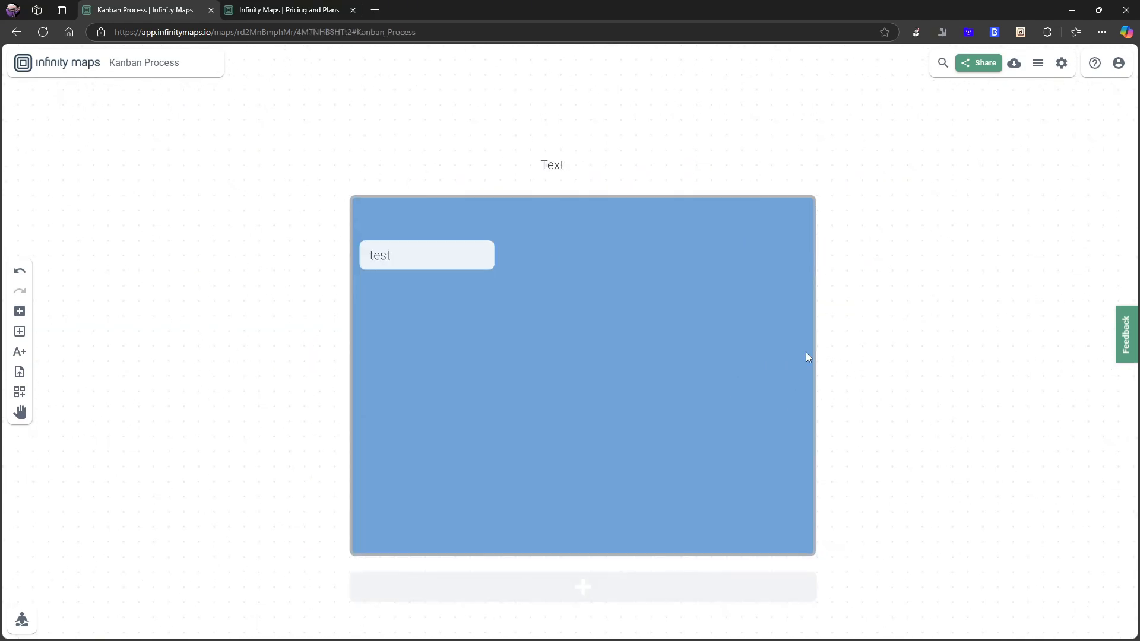
scroll(664, 262, up, 2)
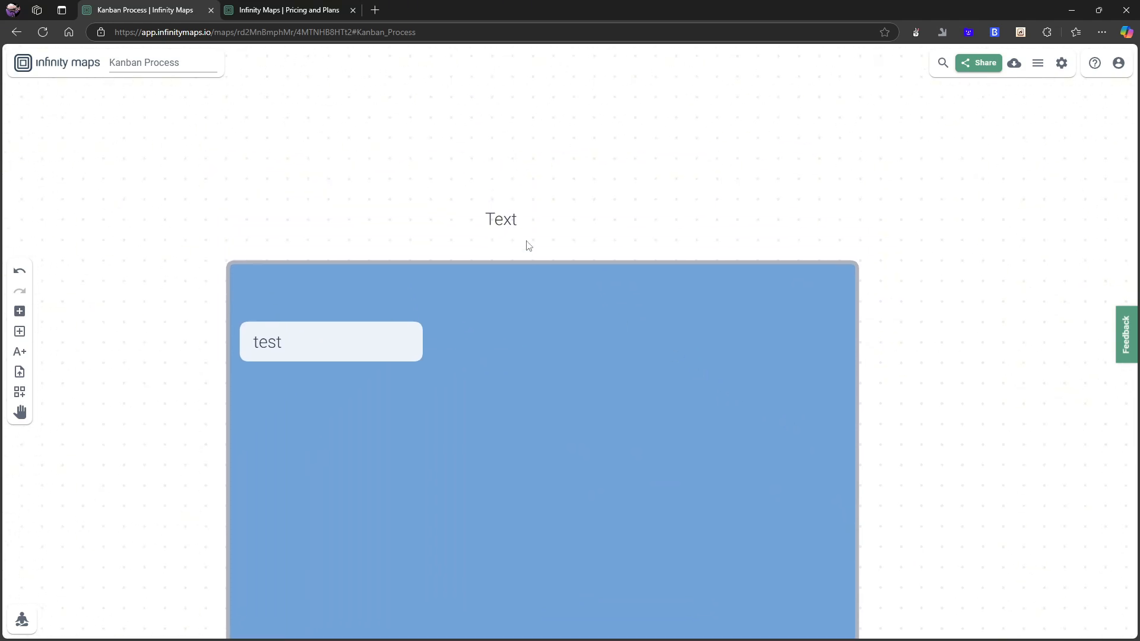
Expand the Text card to reveal its inner card area.
click(533, 225)
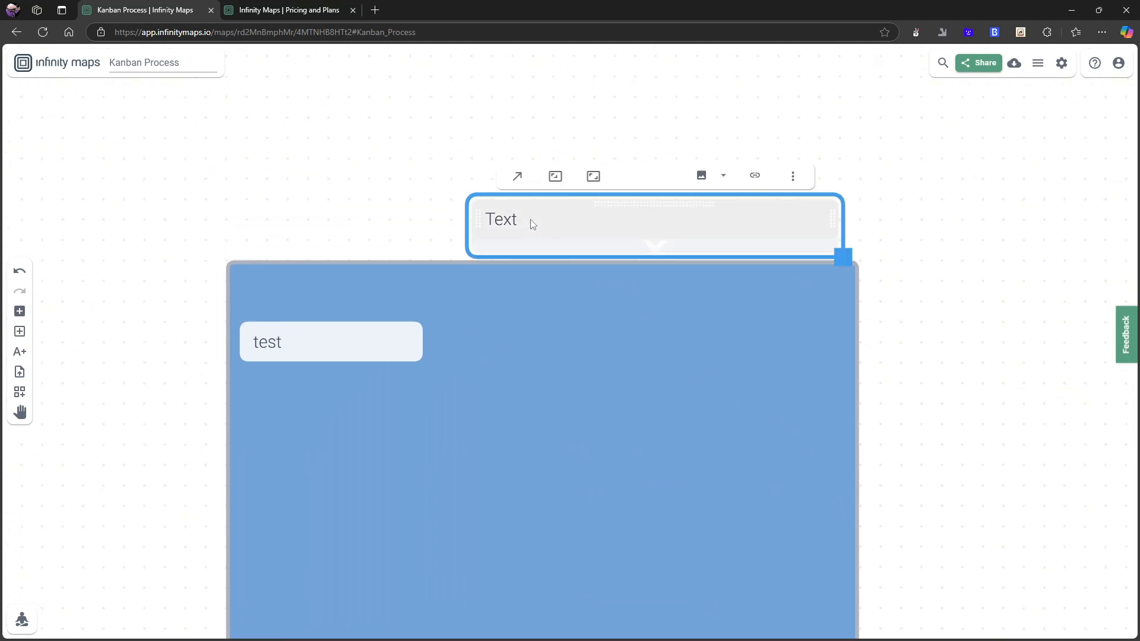
click(793, 175)
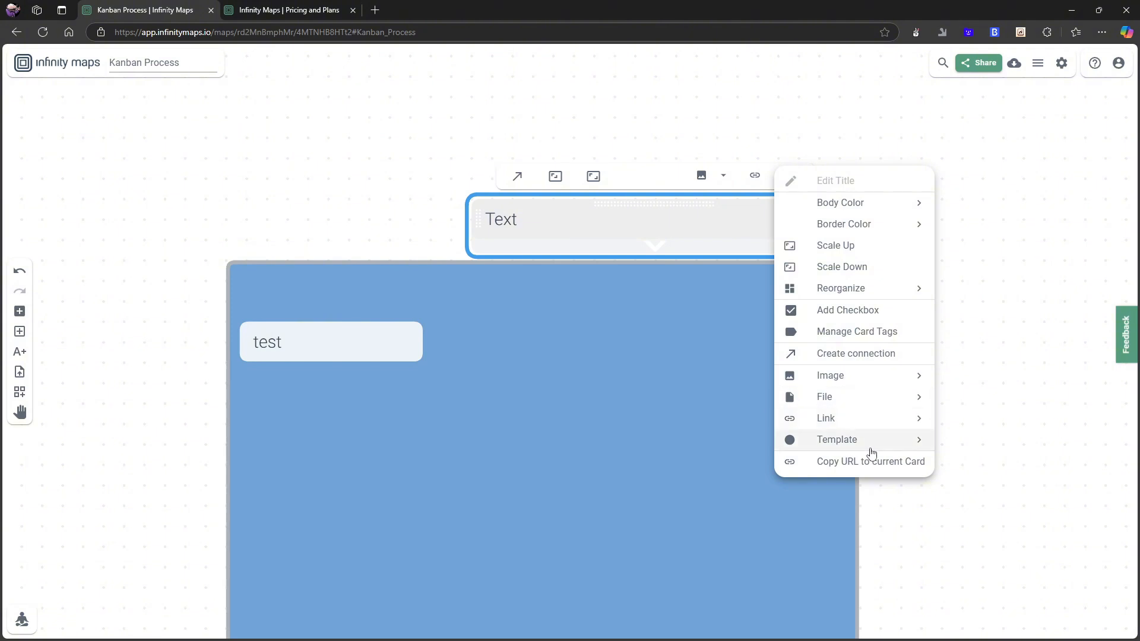
mouse_move(915, 448)
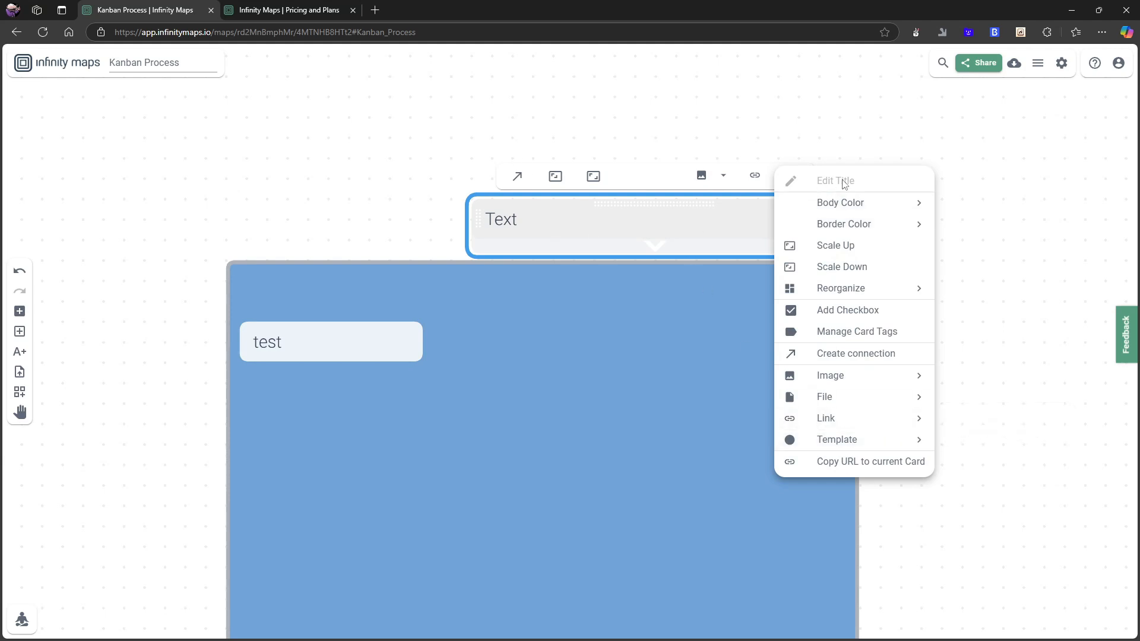
click(670, 211)
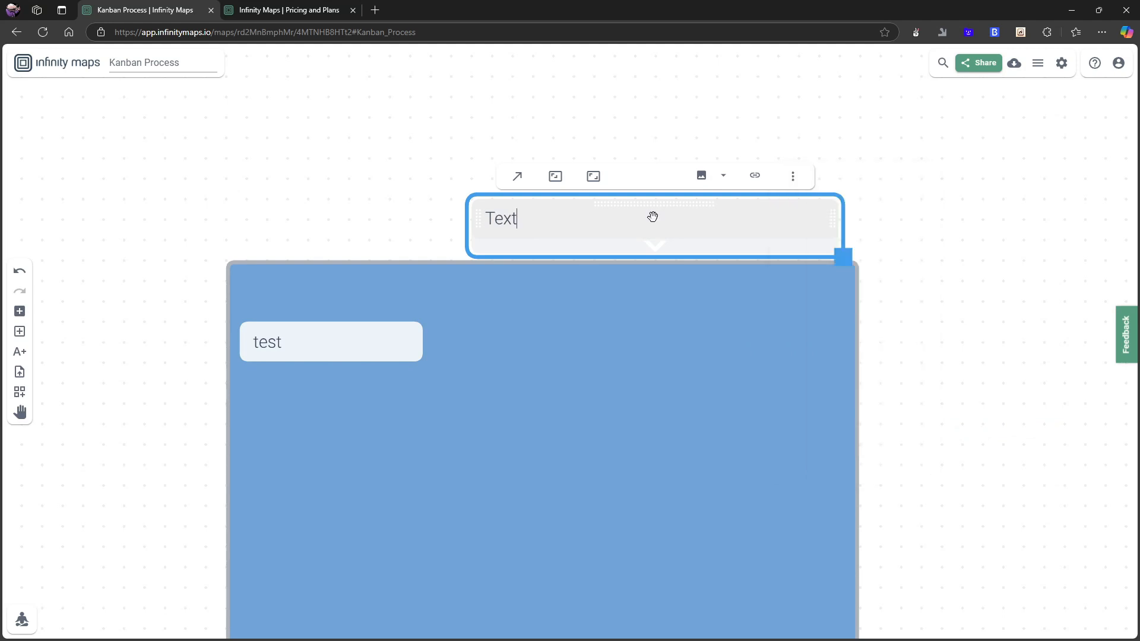
click(653, 245)
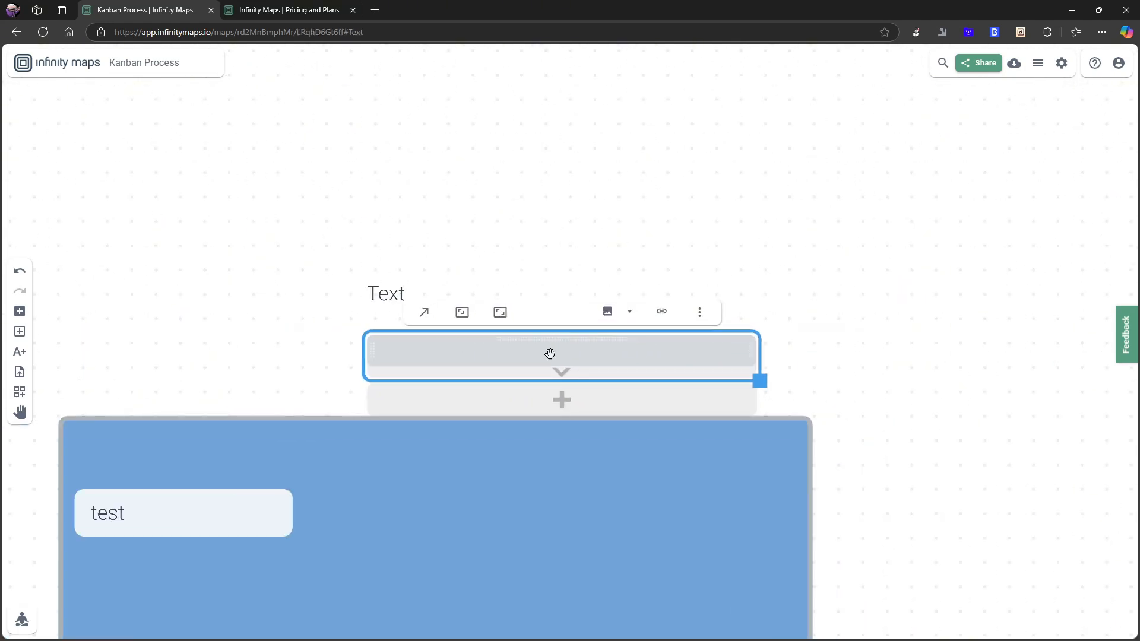
Reposition the Text card and its empty inner card beside the container.
drag(554, 359, 611, 364)
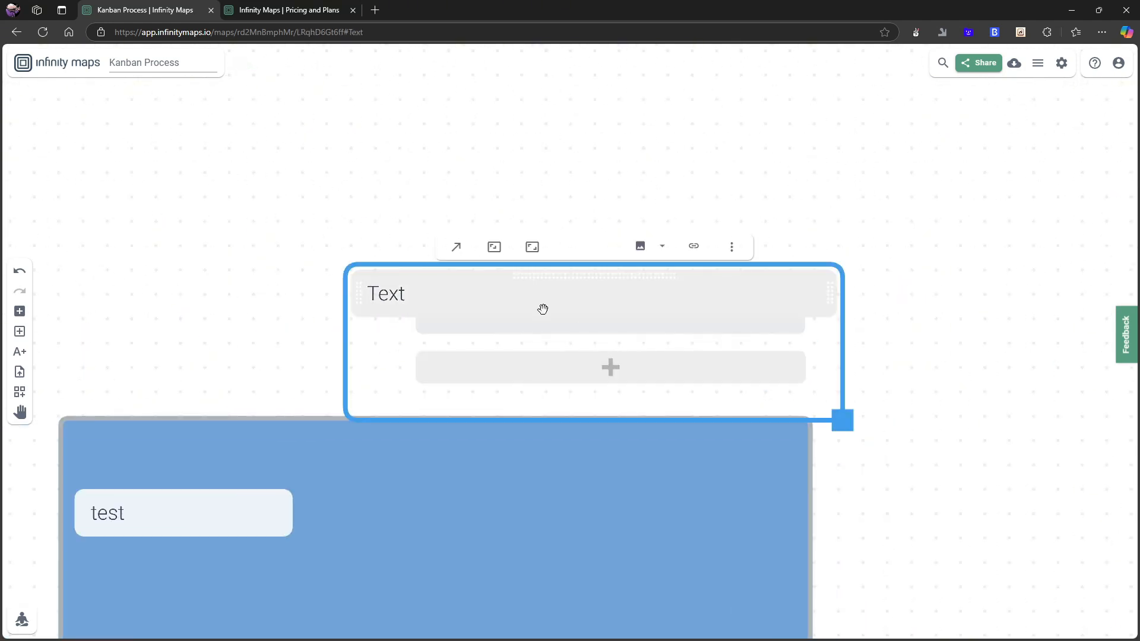
drag(542, 308, 600, 303)
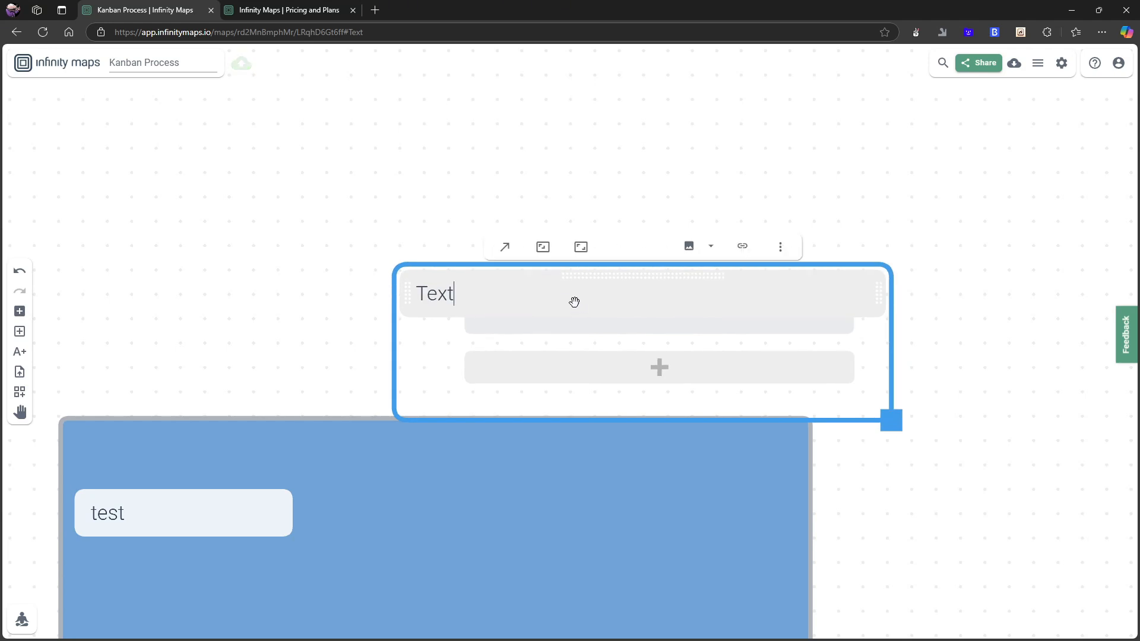
click(618, 324)
drag(560, 326, 533, 364)
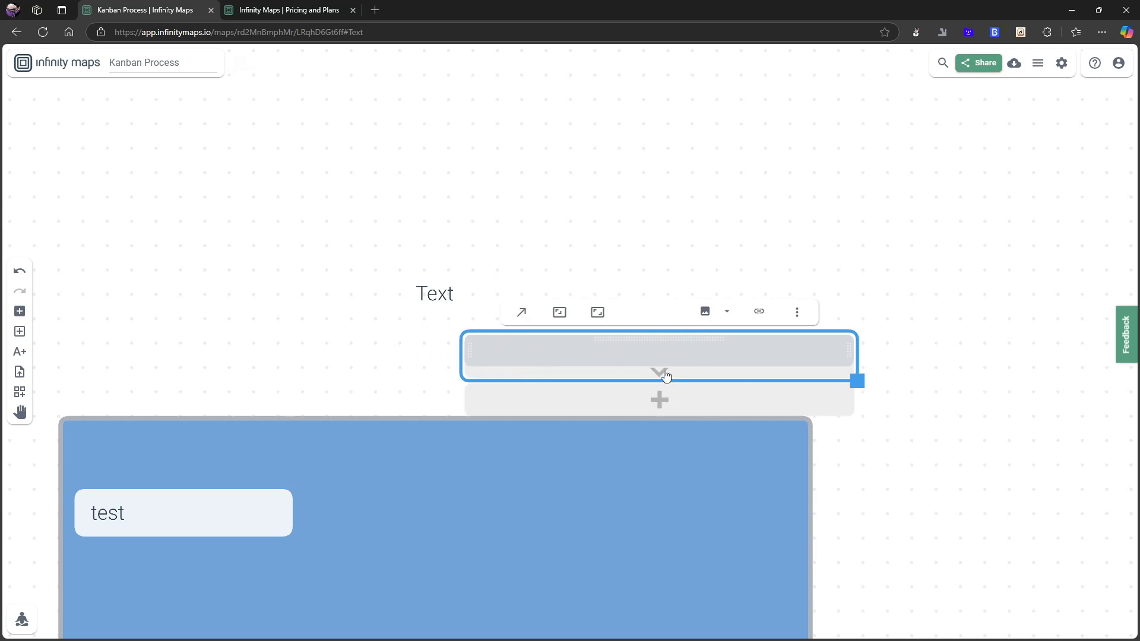
click(664, 372)
drag(852, 378, 848, 378)
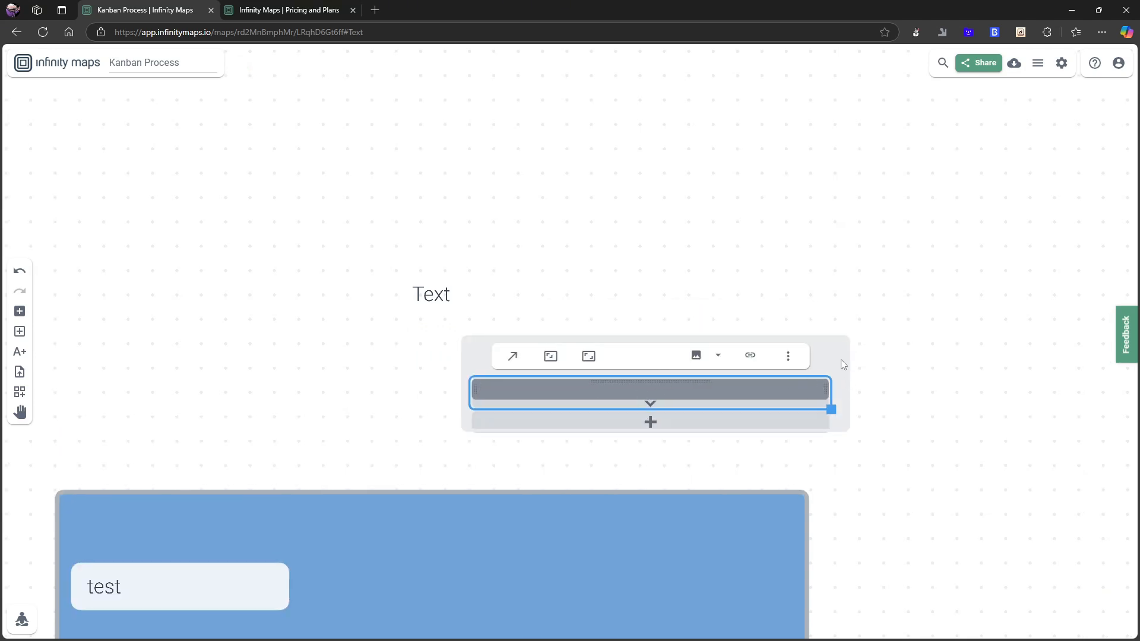
Turn the Text card into a larger container with an add-card slot inside.
click(841, 360)
click(740, 388)
click(825, 355)
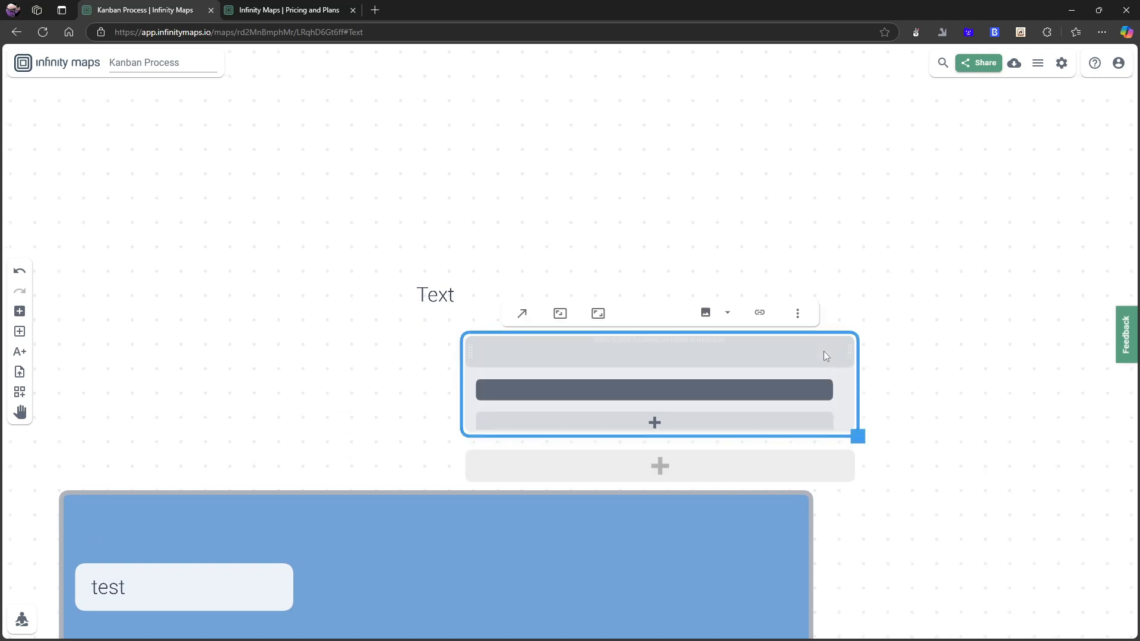
drag(599, 304, 475, 352)
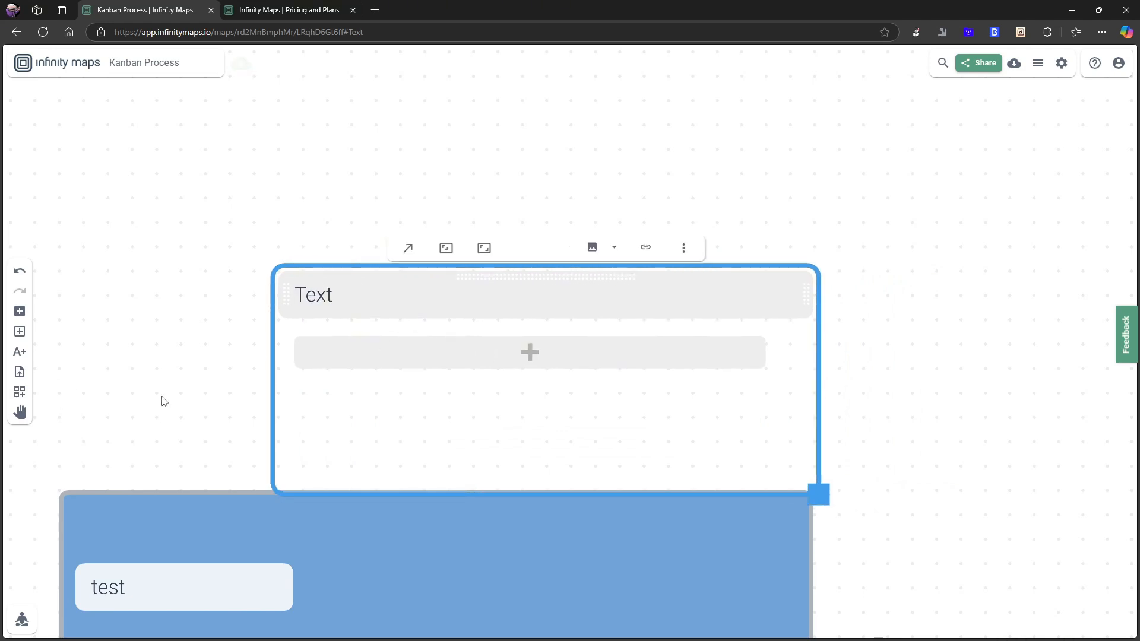
scroll(163, 400, down, 3)
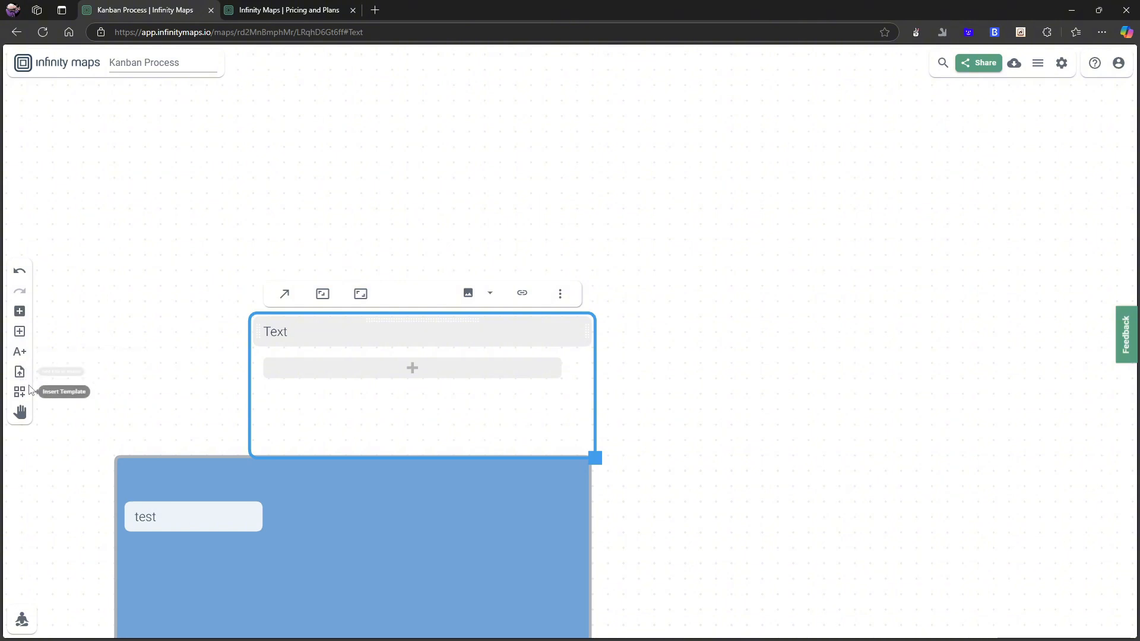
Insert the image file Youtube mal test (44).png from Downloads as a new card on the map.
click(22, 395)
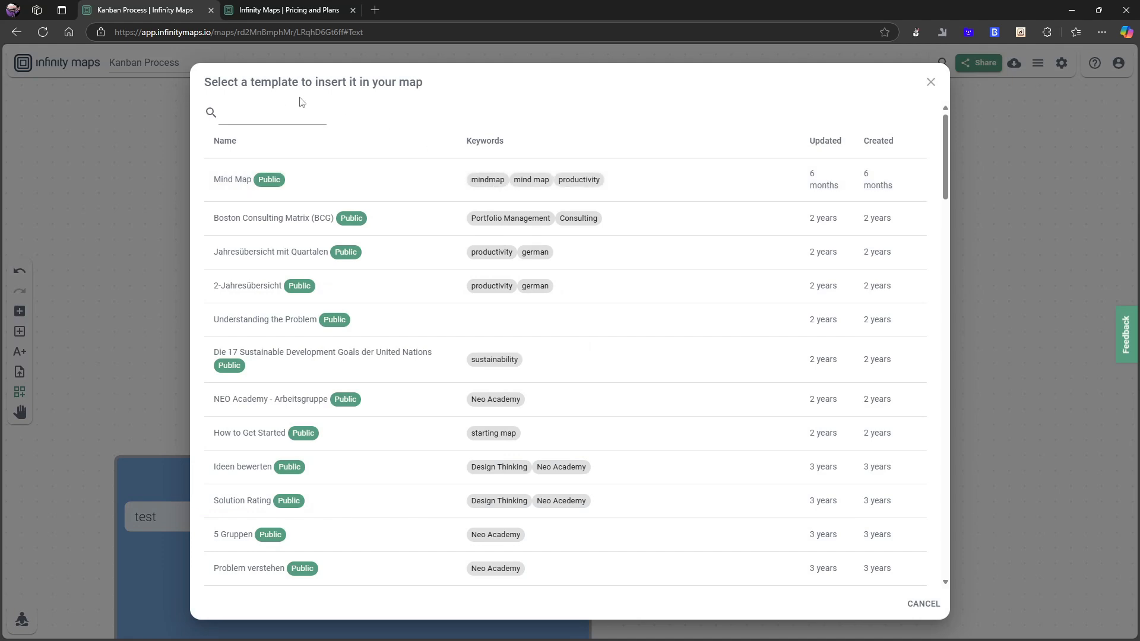
key(Escape)
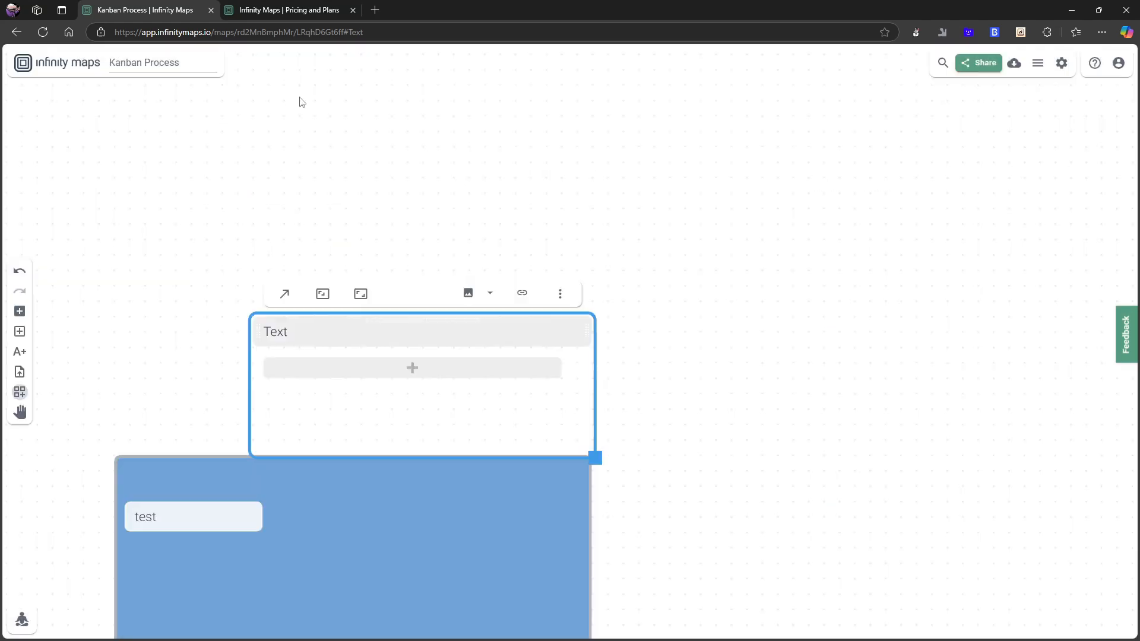
click(20, 372)
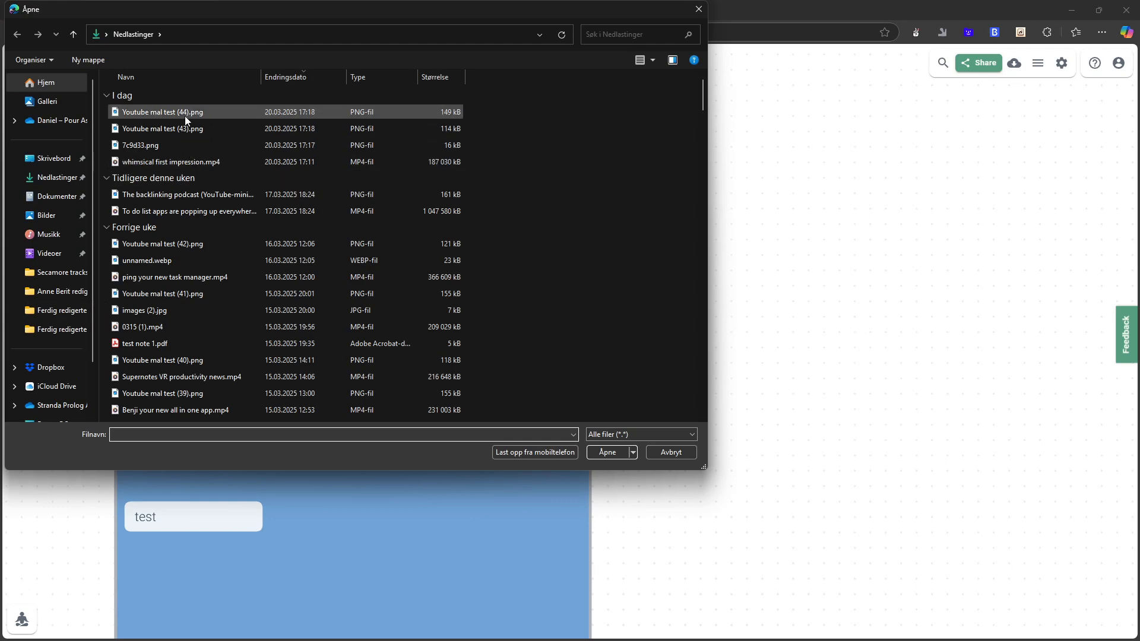
double_click(184, 115)
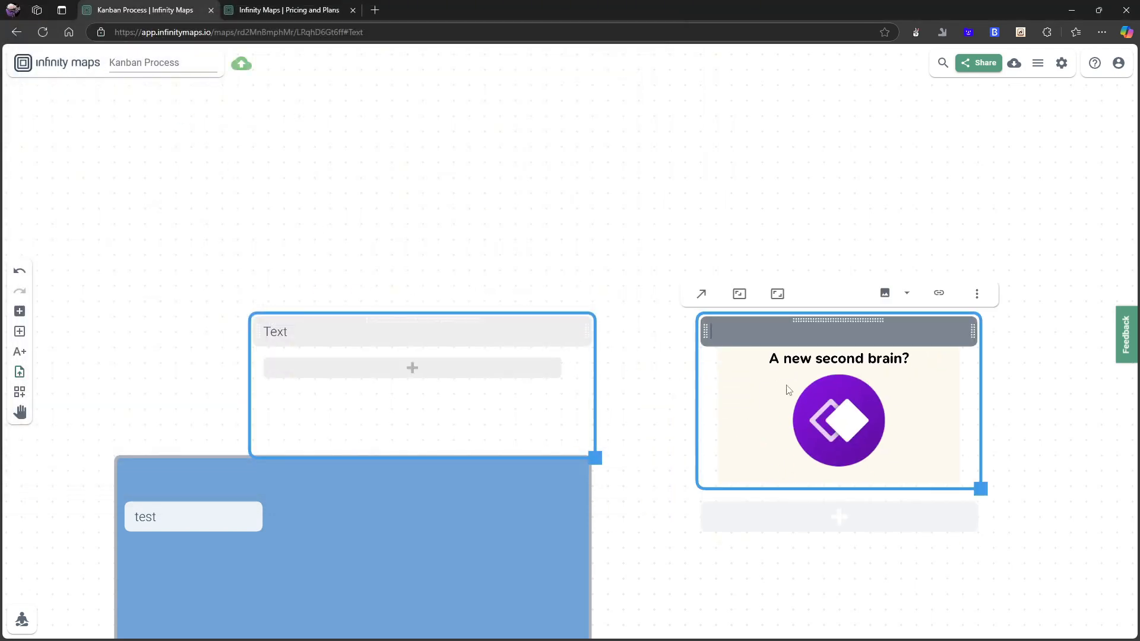
Title the new image card "test".
click(585, 265)
click(736, 340)
double_click(730, 314)
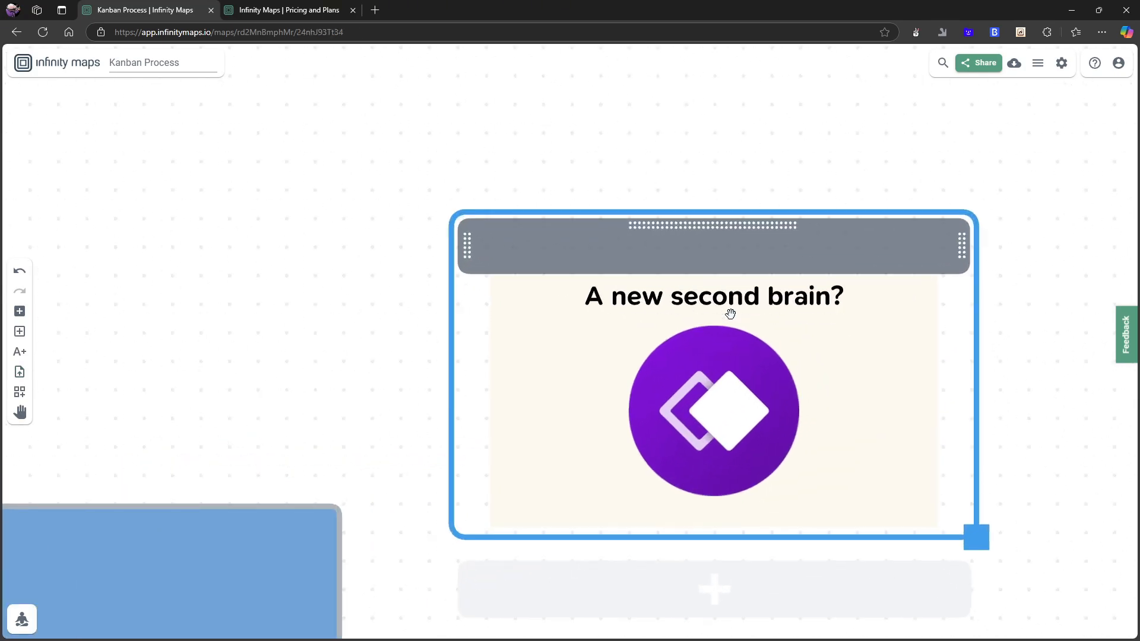
text(test)
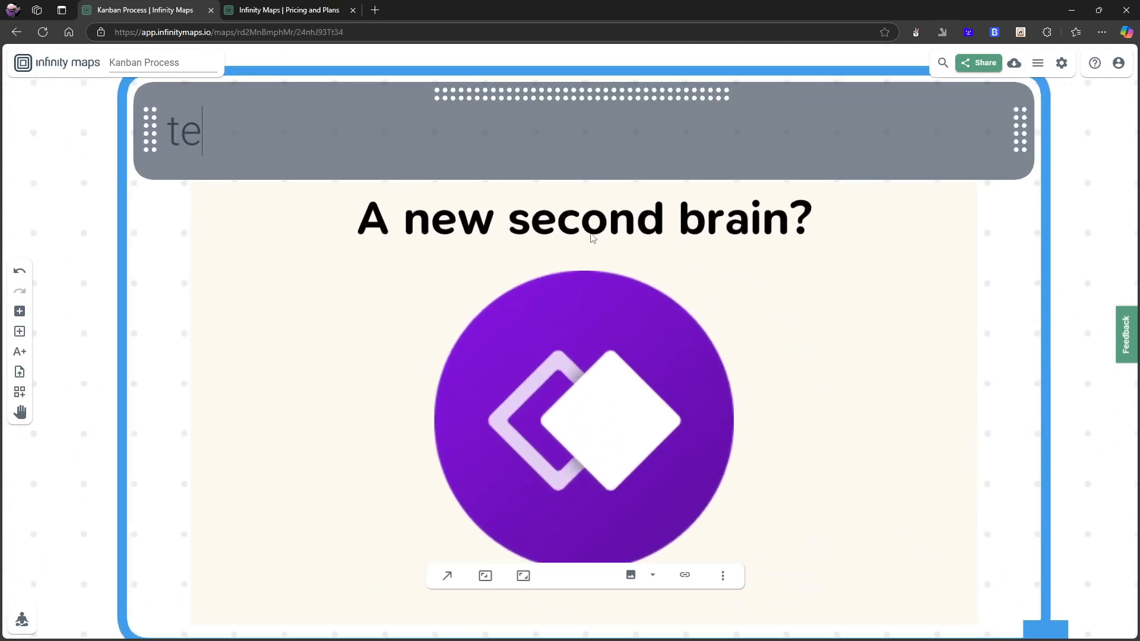
key(Return)
click(745, 338)
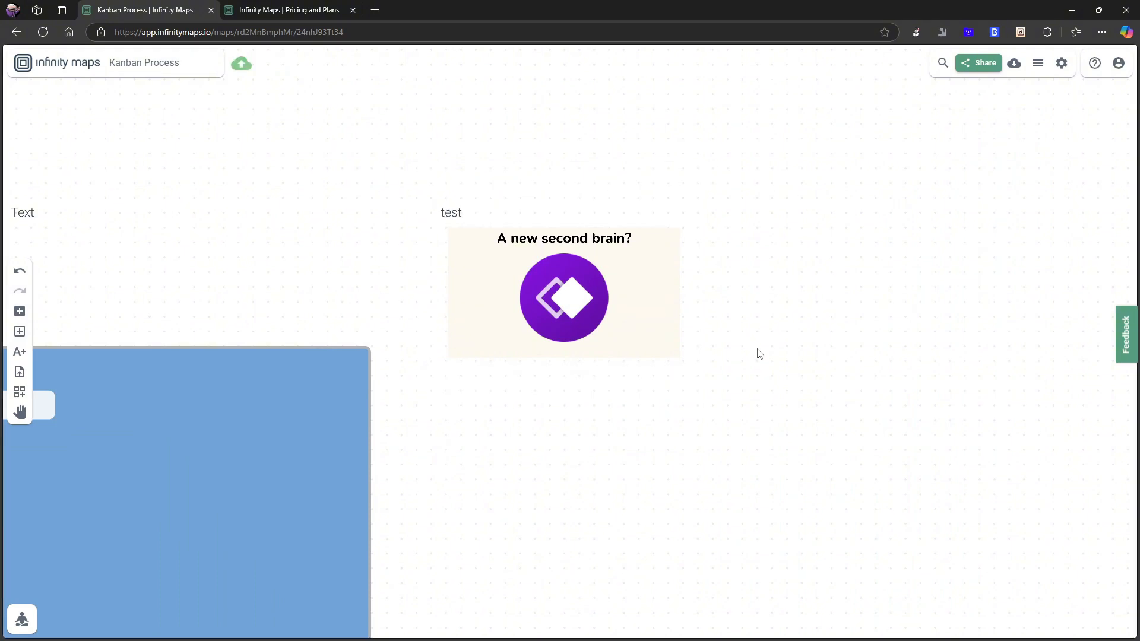
click(476, 219)
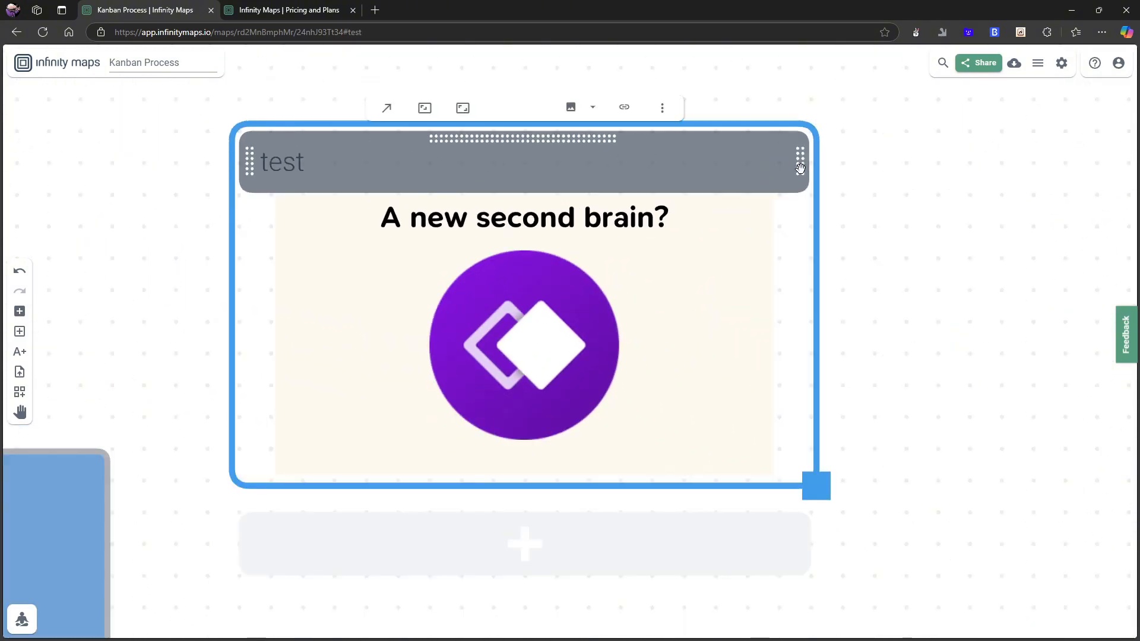
drag(800, 169, 818, 169)
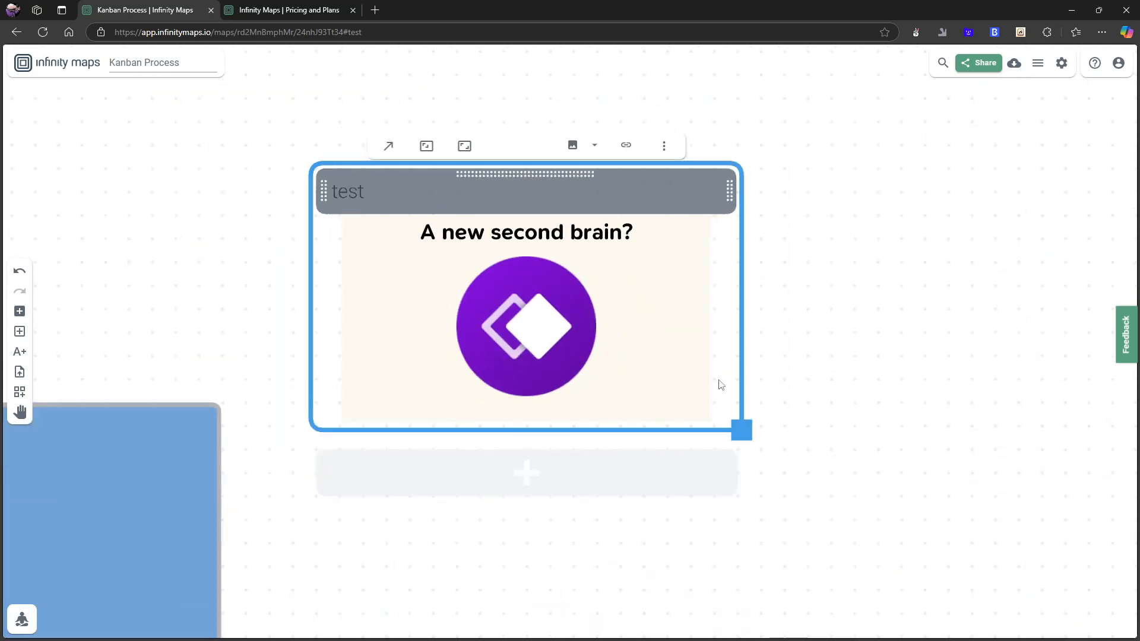
click(830, 456)
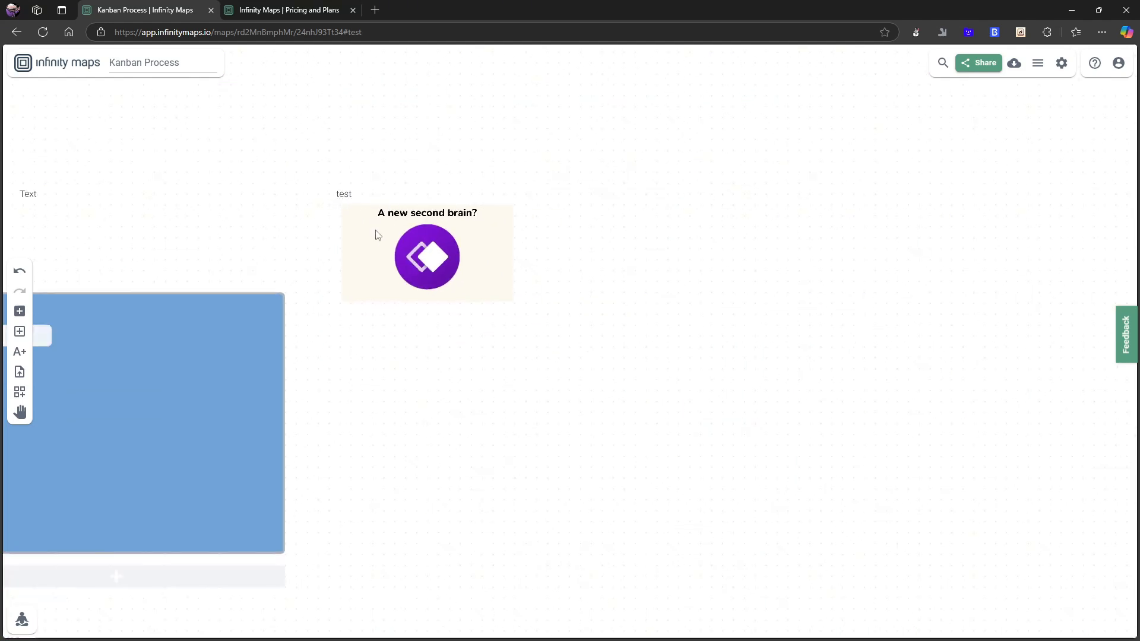
drag(403, 235, 611, 292)
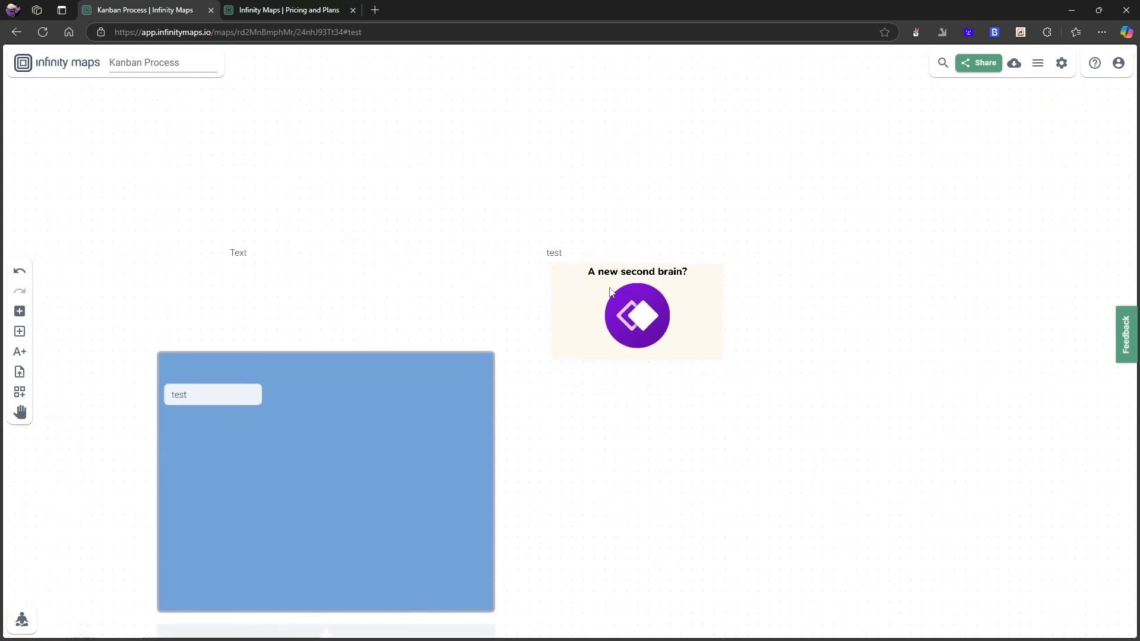
Open the test image card to view it full size, then return to the map overview.
click(562, 255)
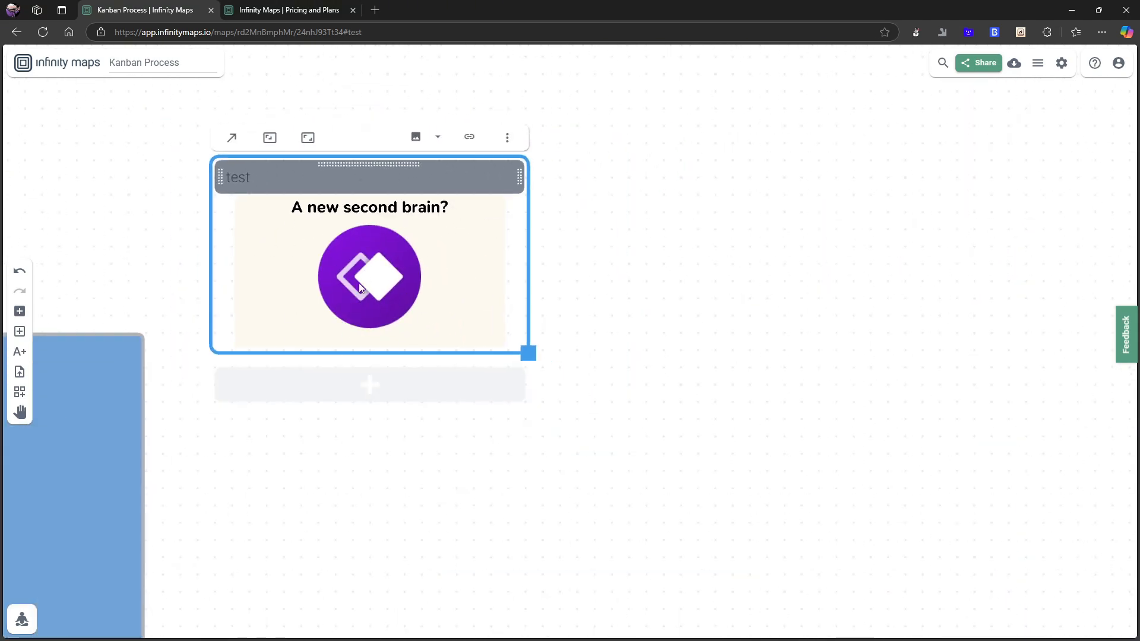
click(156, 214)
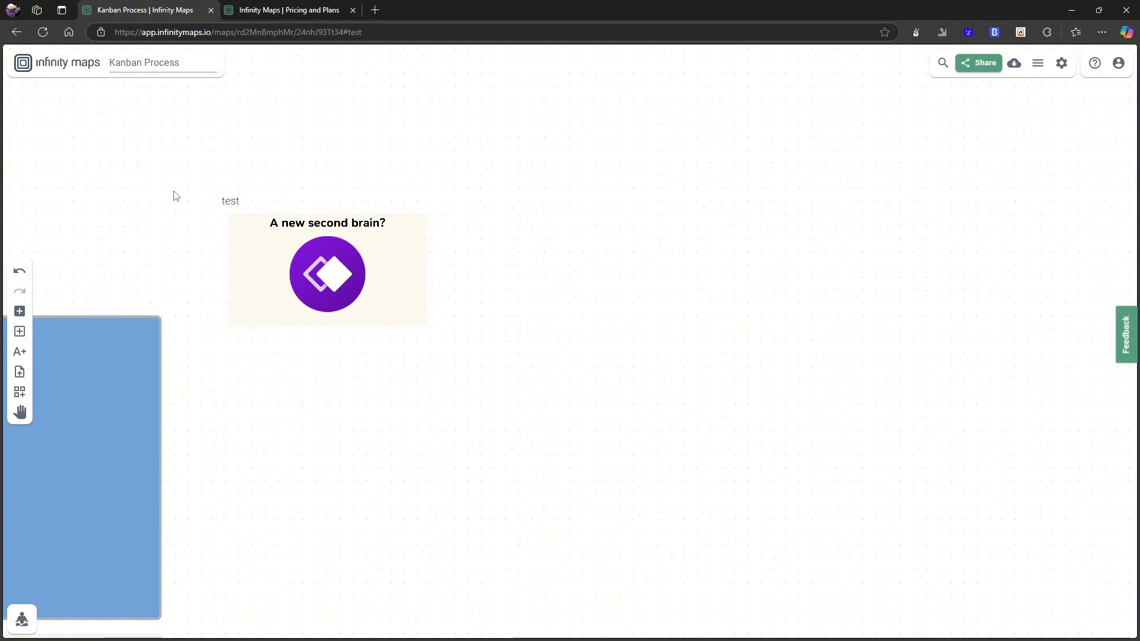
click(354, 298)
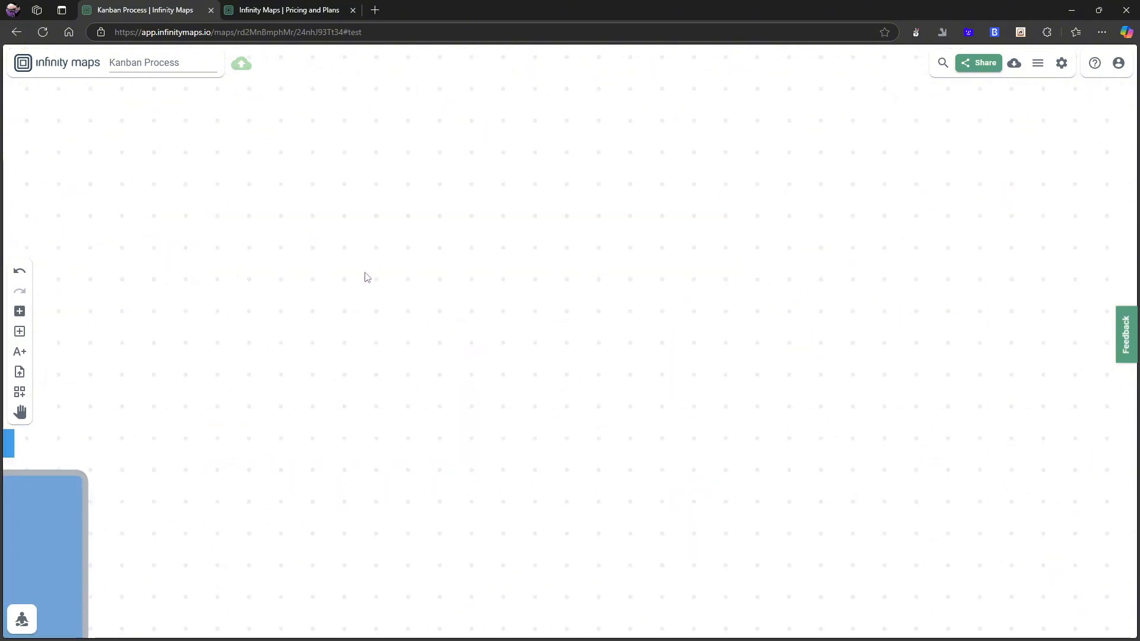
scroll(365, 285, down, 5)
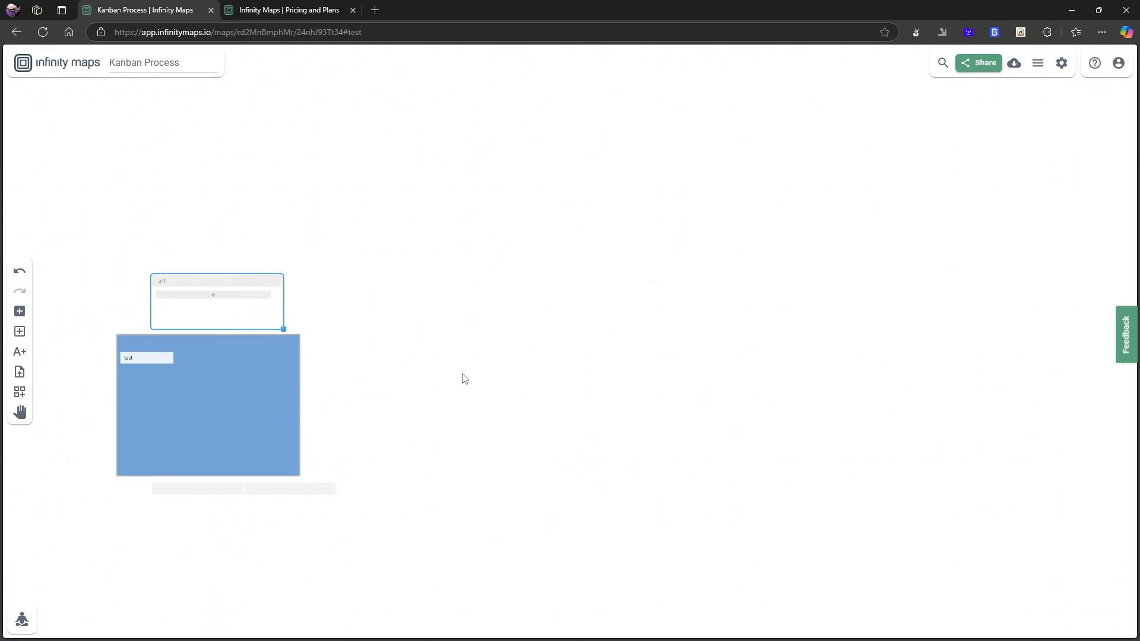
Switch focus mode on and back off.
click(22, 621)
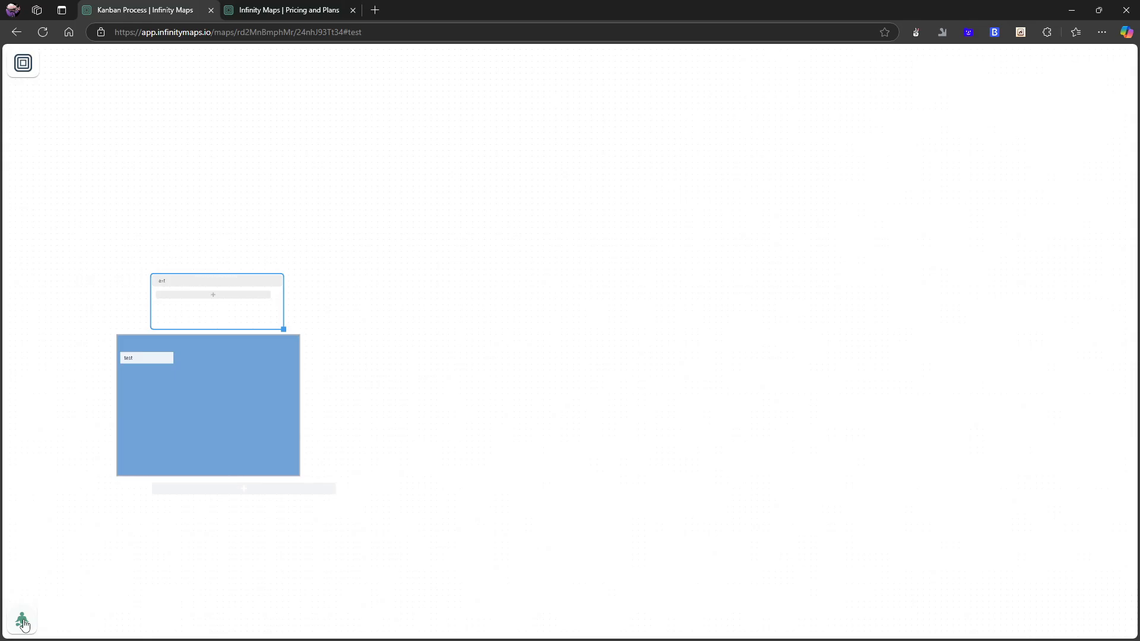
click(22, 621)
Try to draw an arrow from the test card inside the blue container.
scroll(77, 534, up, 5)
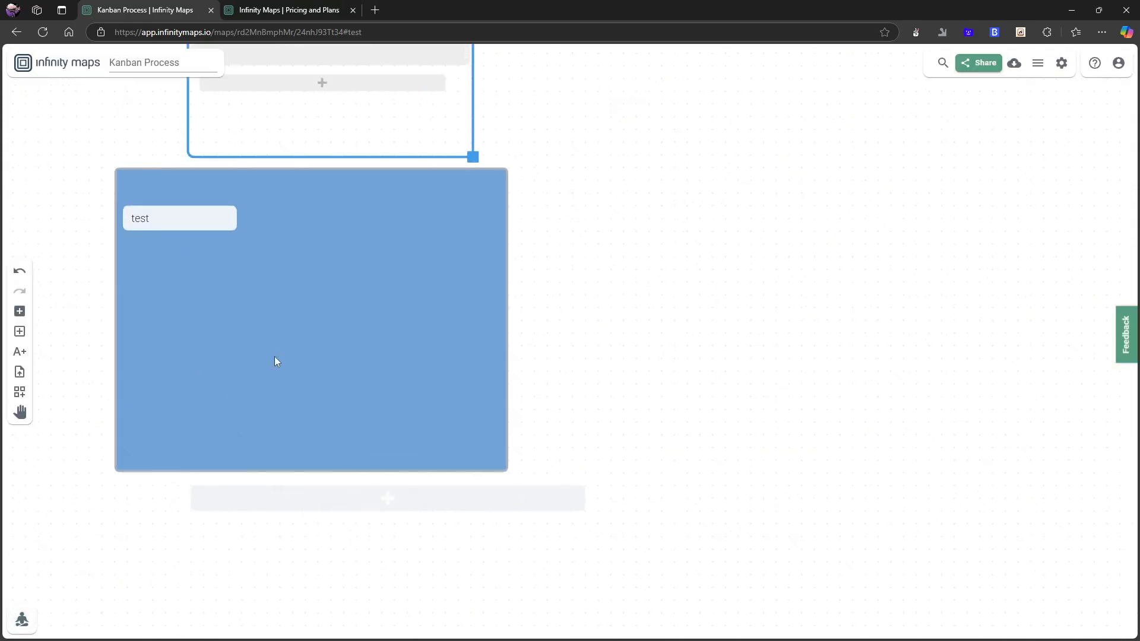
drag(275, 362, 414, 431)
click(363, 317)
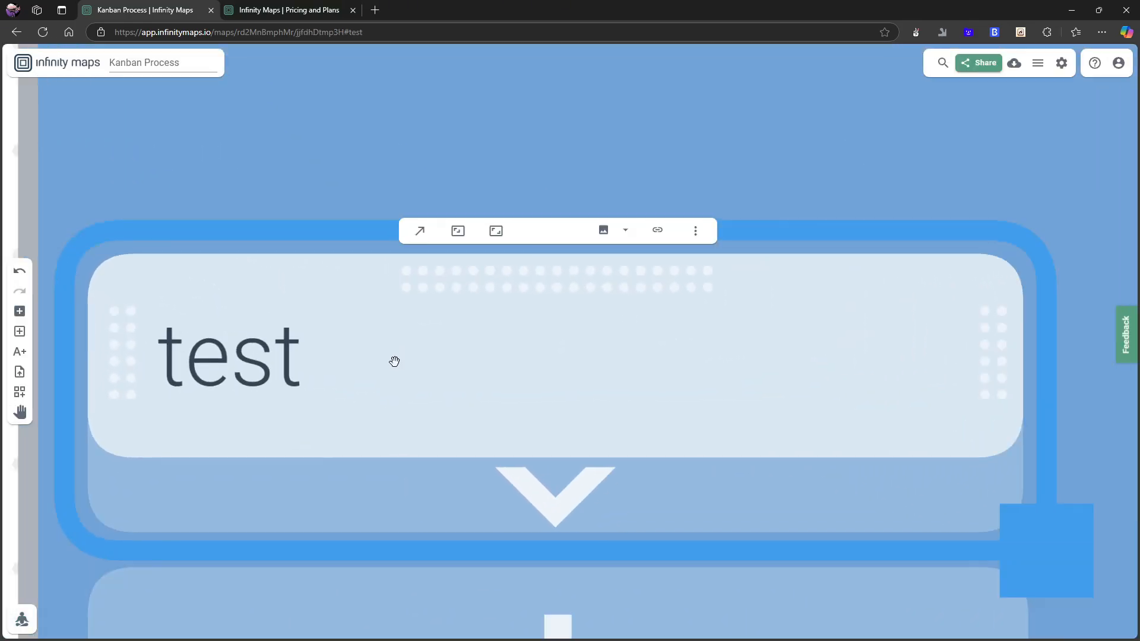
scroll(402, 371, down, 3)
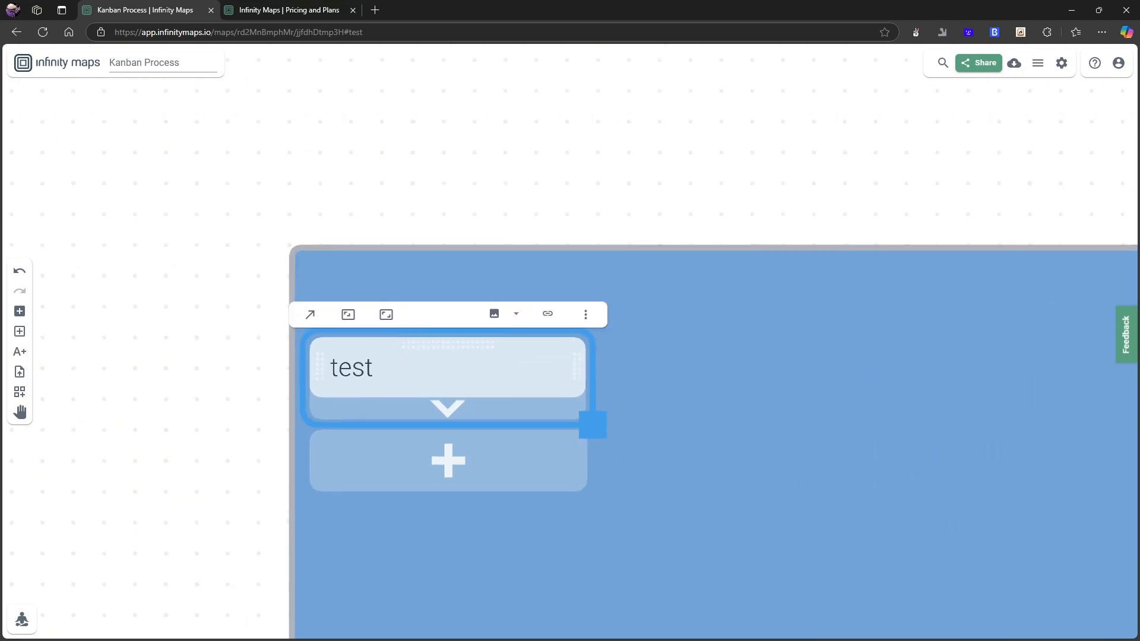
click(309, 316)
scroll(641, 356, down, 2)
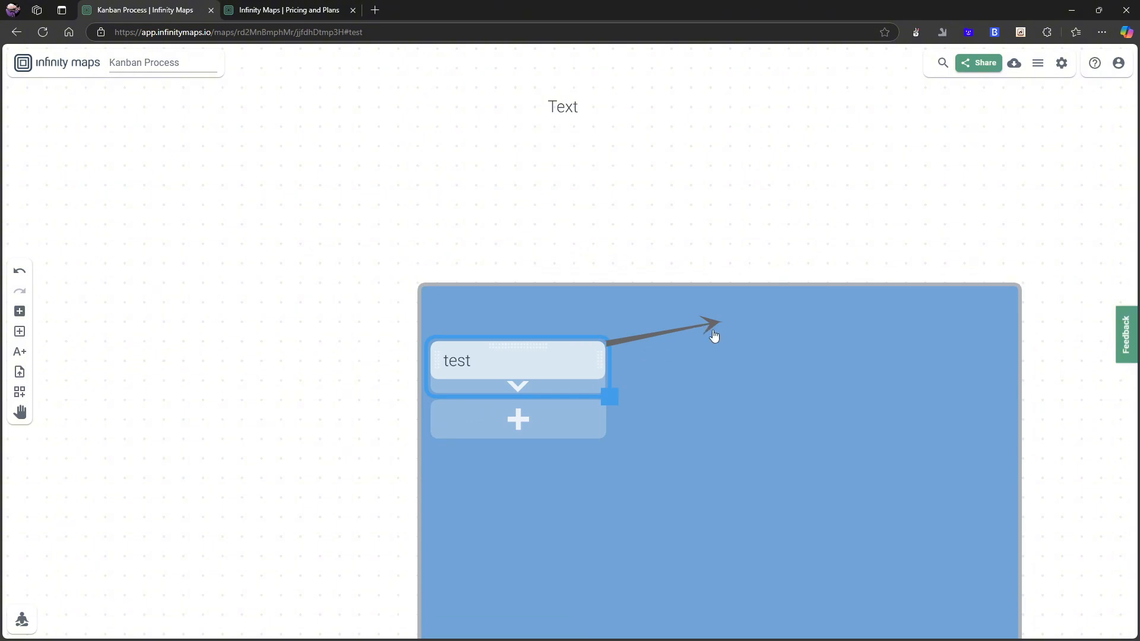
drag(710, 328, 657, 315)
click(529, 354)
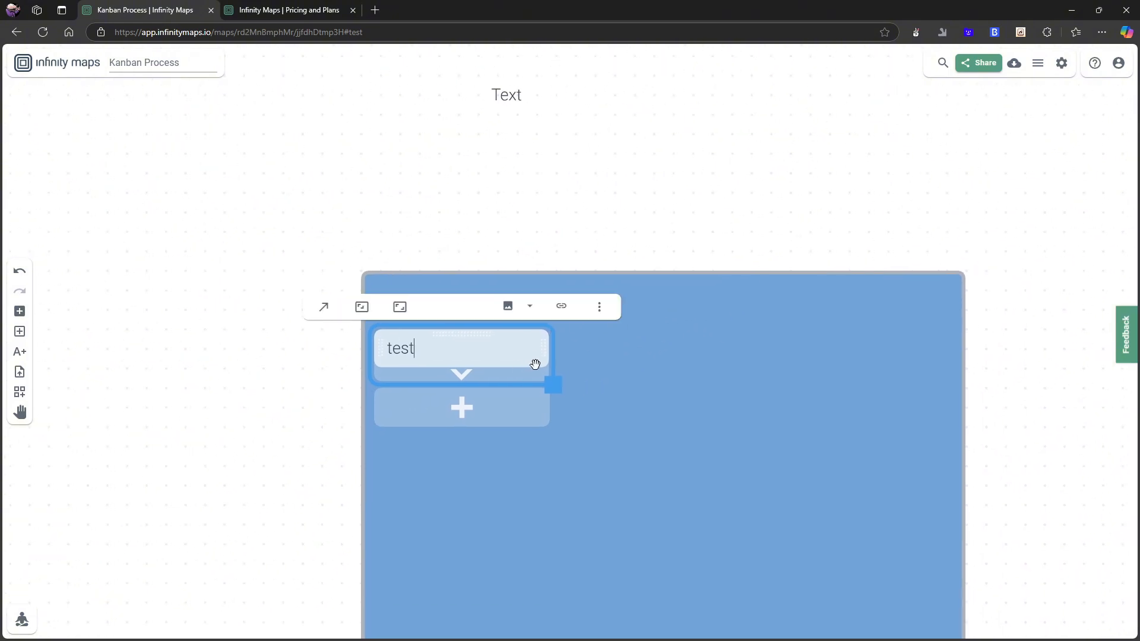
click(324, 309)
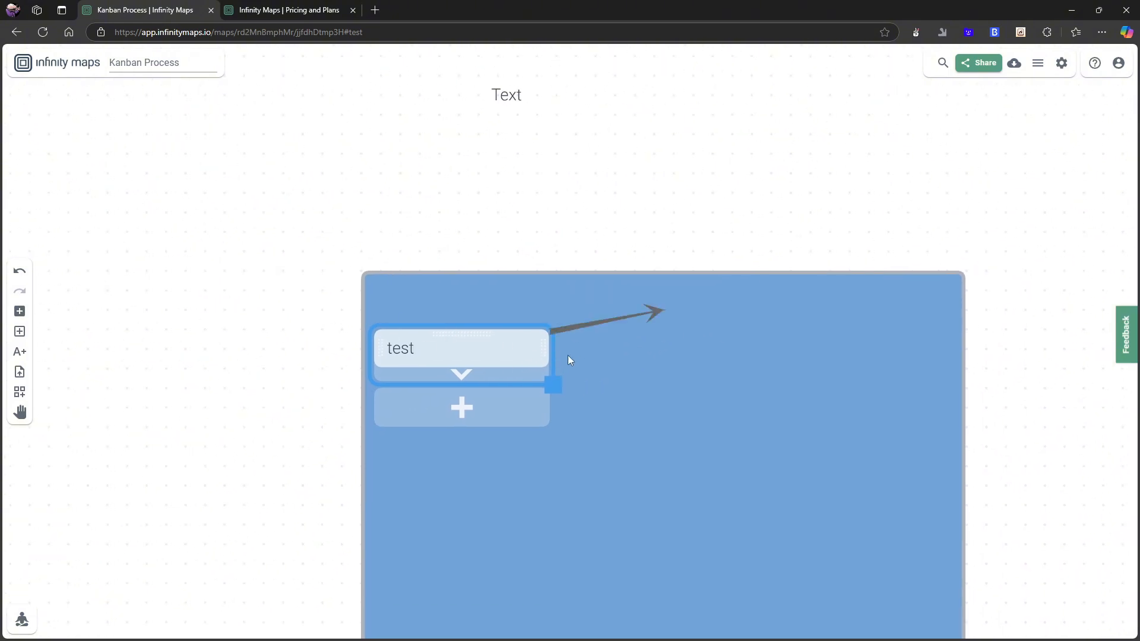
drag(491, 357, 444, 359)
scroll(506, 310, up, 1)
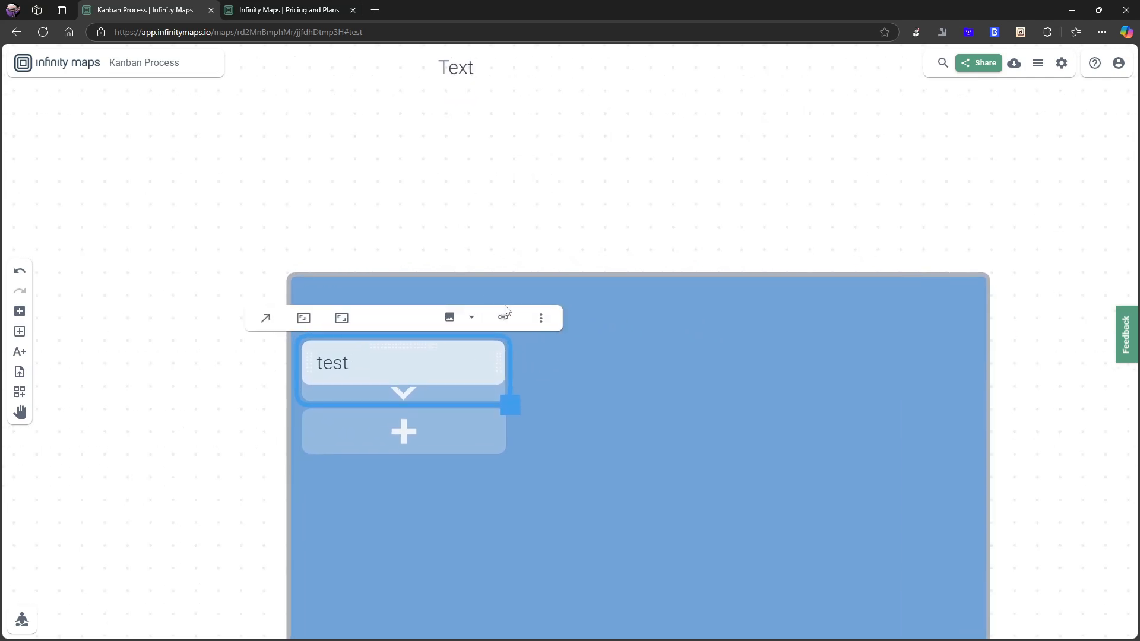
Add a new empty card on the map above and to the right of the blue container.
click(25, 330)
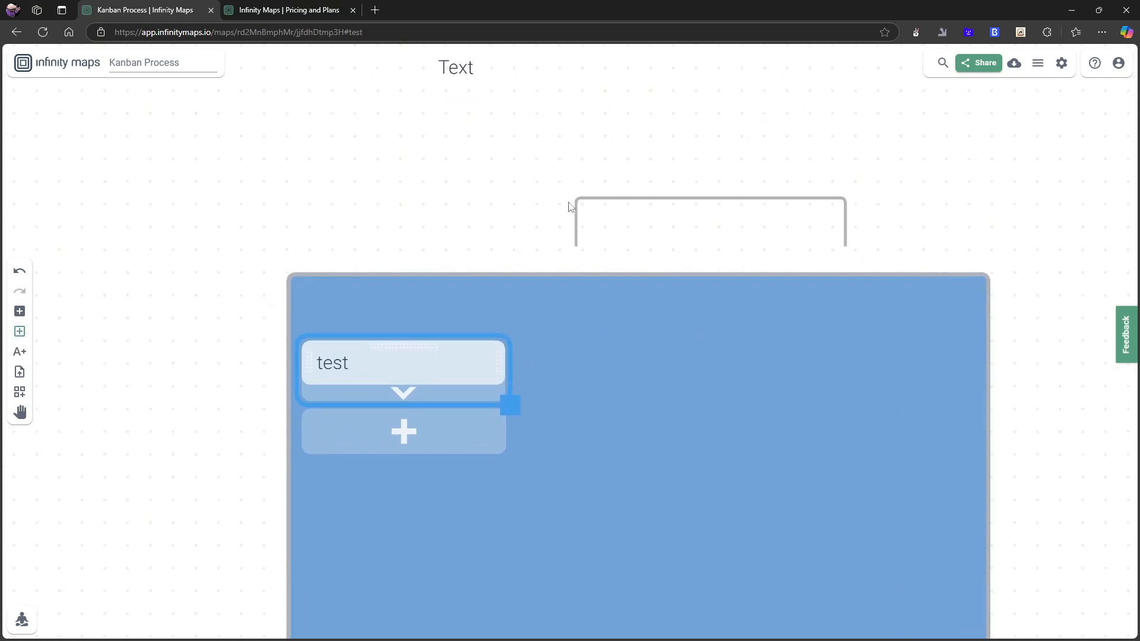
click(23, 312)
scroll(644, 251, up, 1)
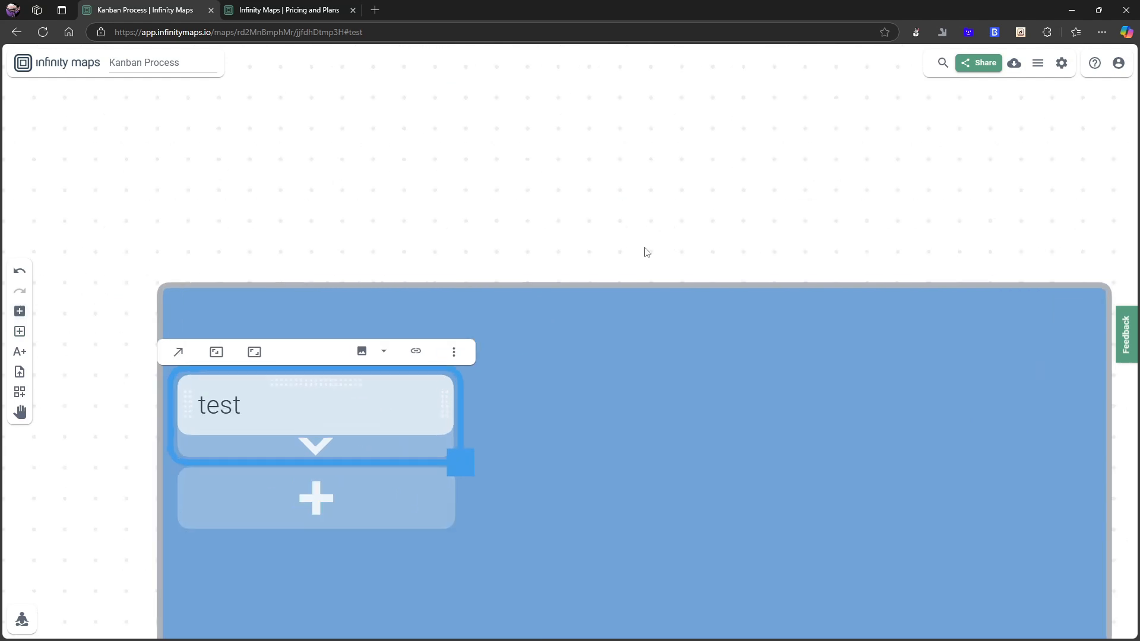
scroll(634, 234, down, 2)
drag(656, 198, 311, 359)
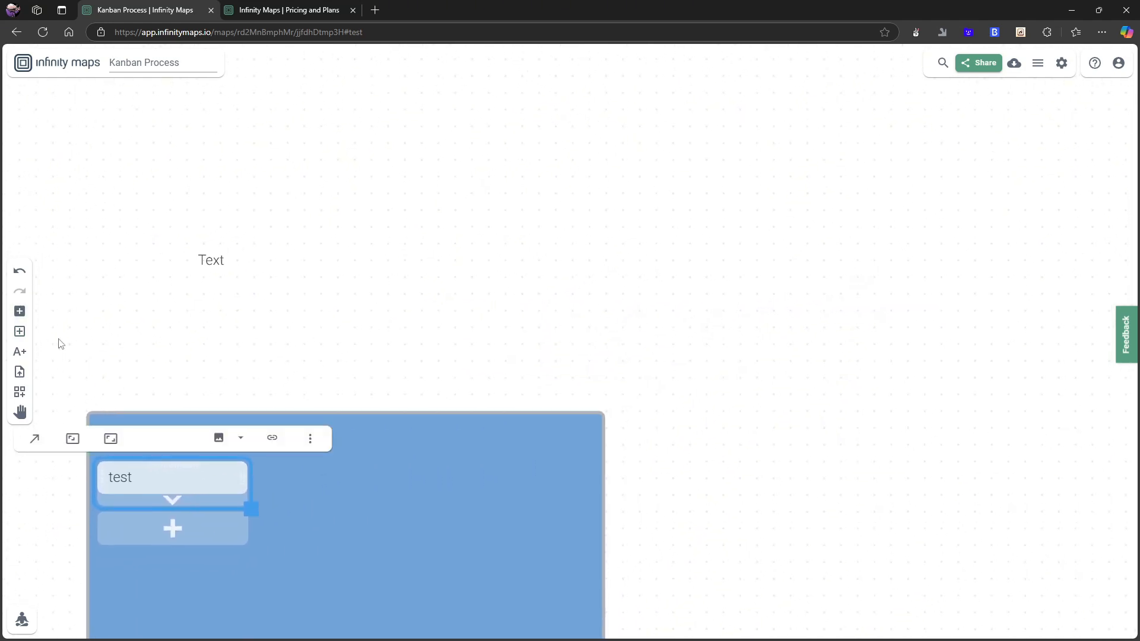
click(21, 313)
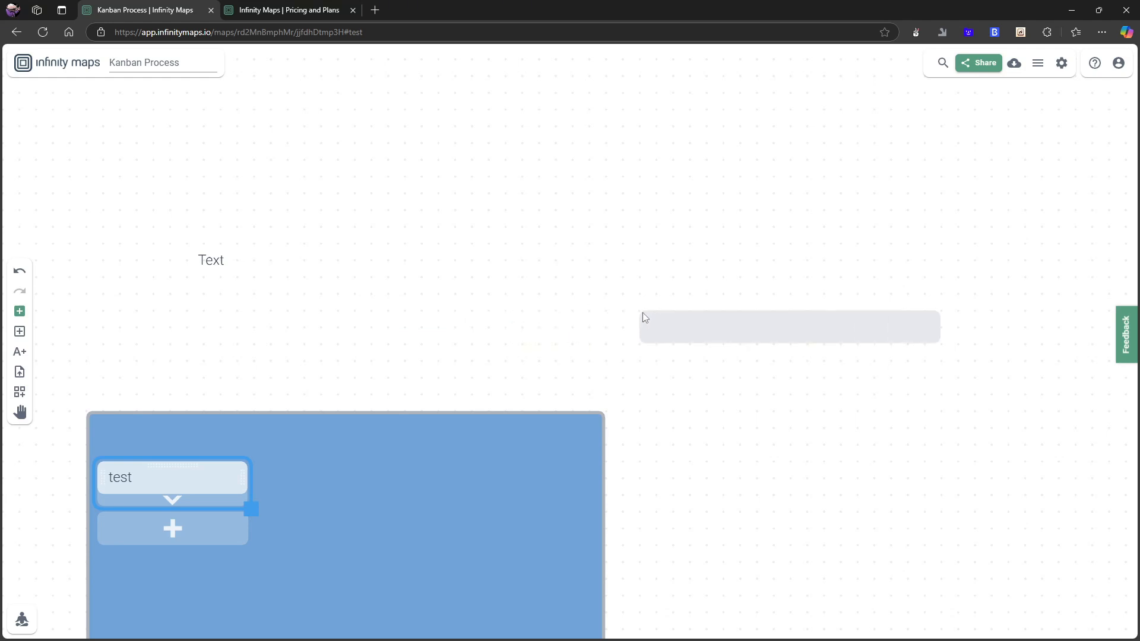
click(642, 312)
click(657, 291)
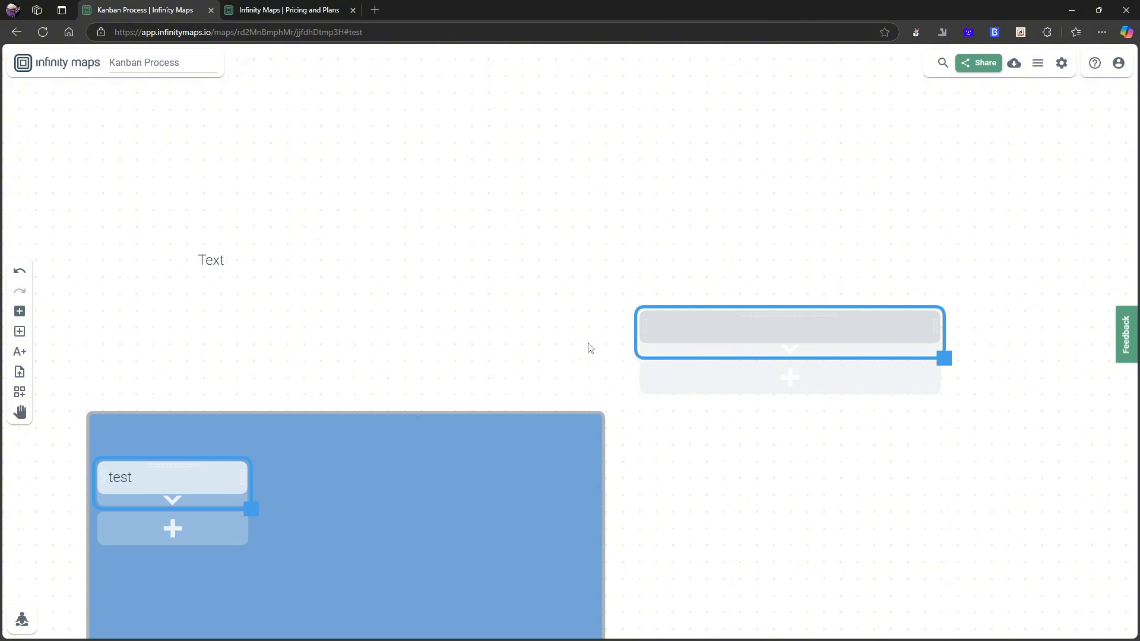
click(720, 344)
click(755, 329)
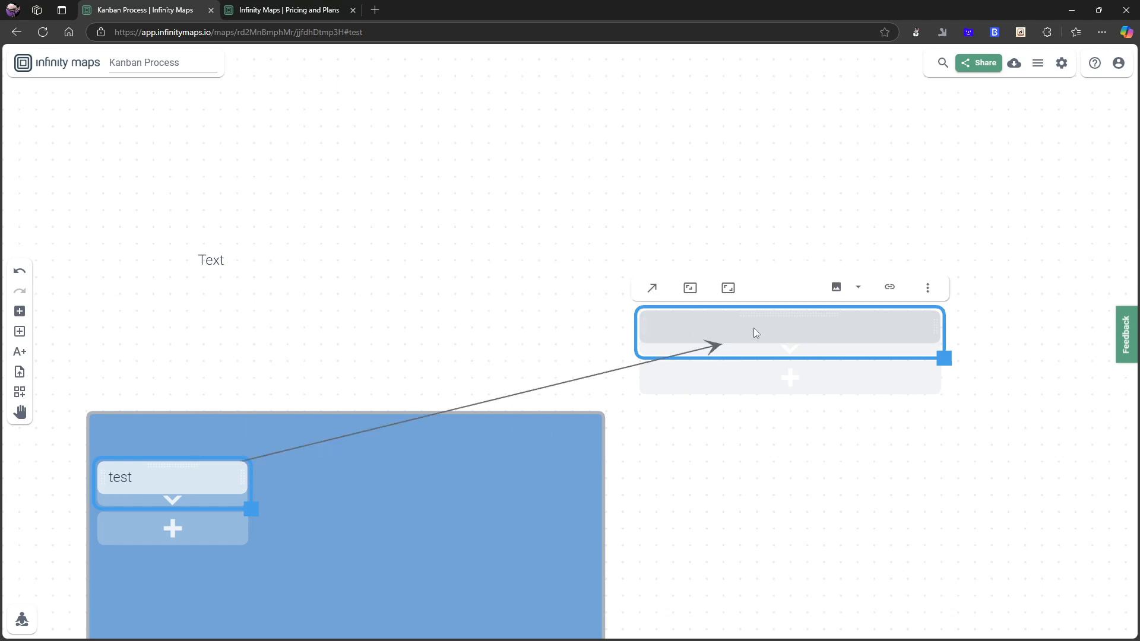
Draw an arrow from the new empty card to the test card inside the blue container.
click(654, 294)
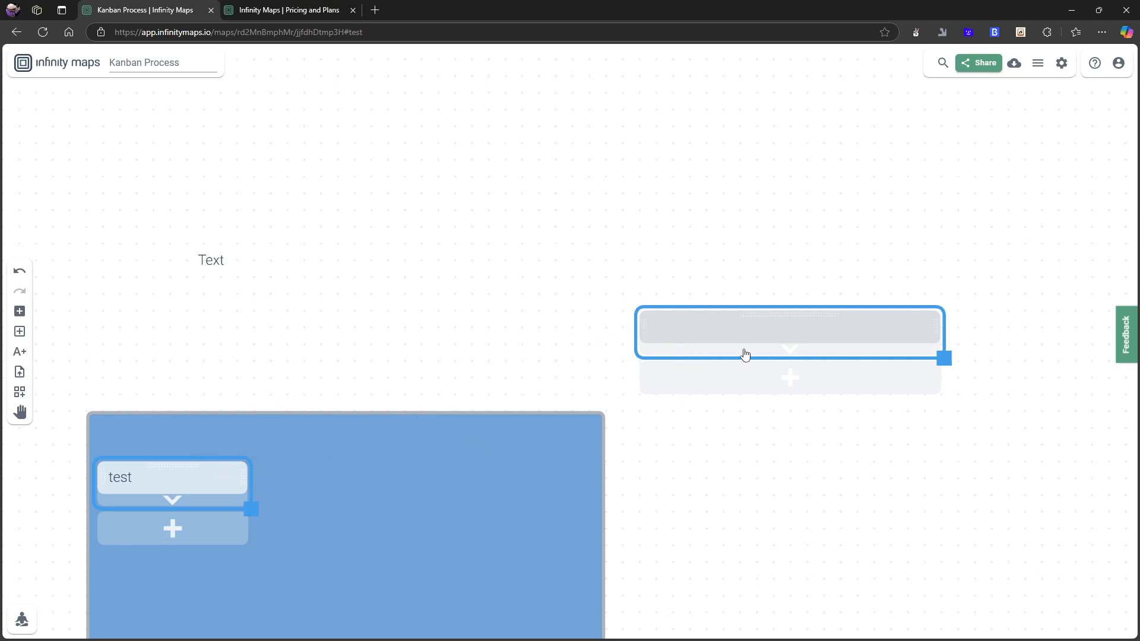
click(230, 475)
scroll(452, 481, down, 6)
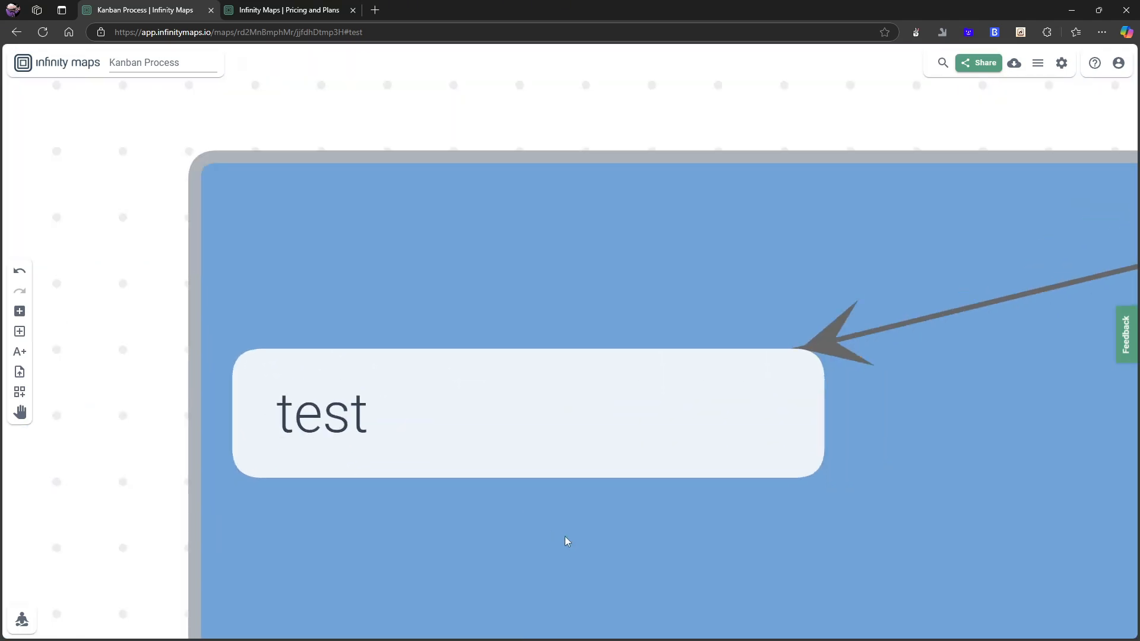
scroll(872, 551, down, 3)
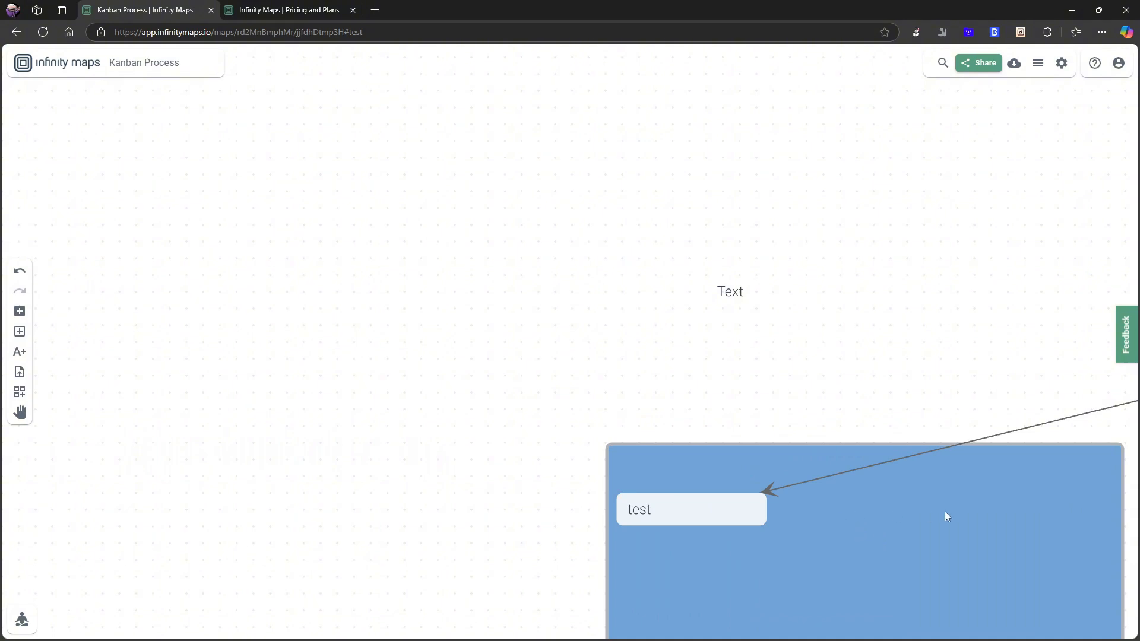
drag(946, 516, 680, 475)
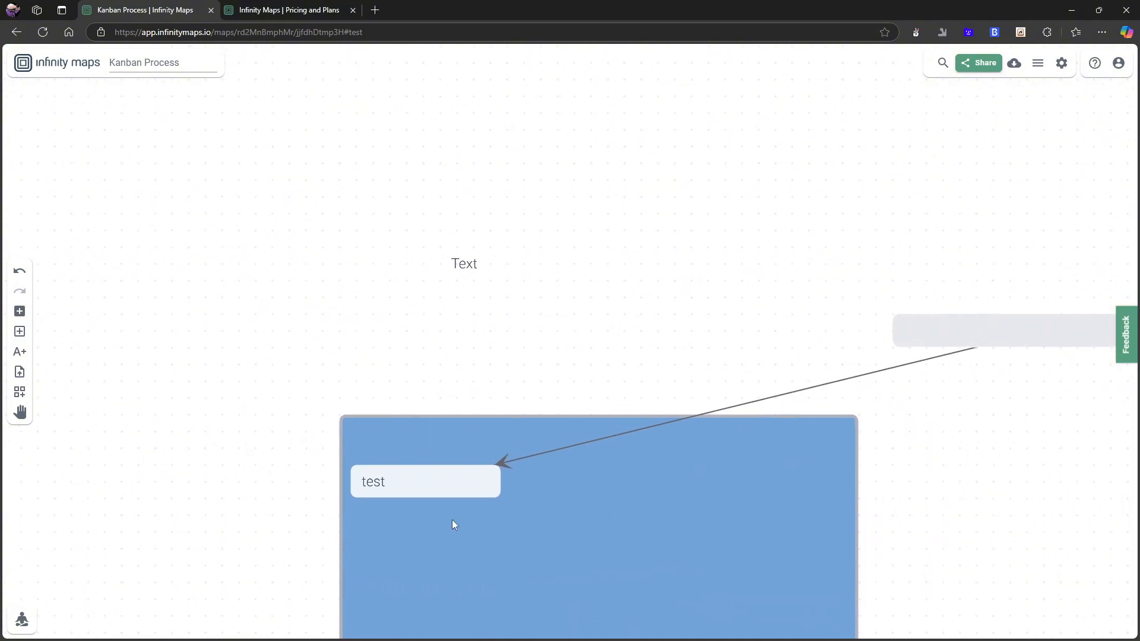
Draw a second arrow from the test card back to the new empty card.
click(461, 473)
click(287, 444)
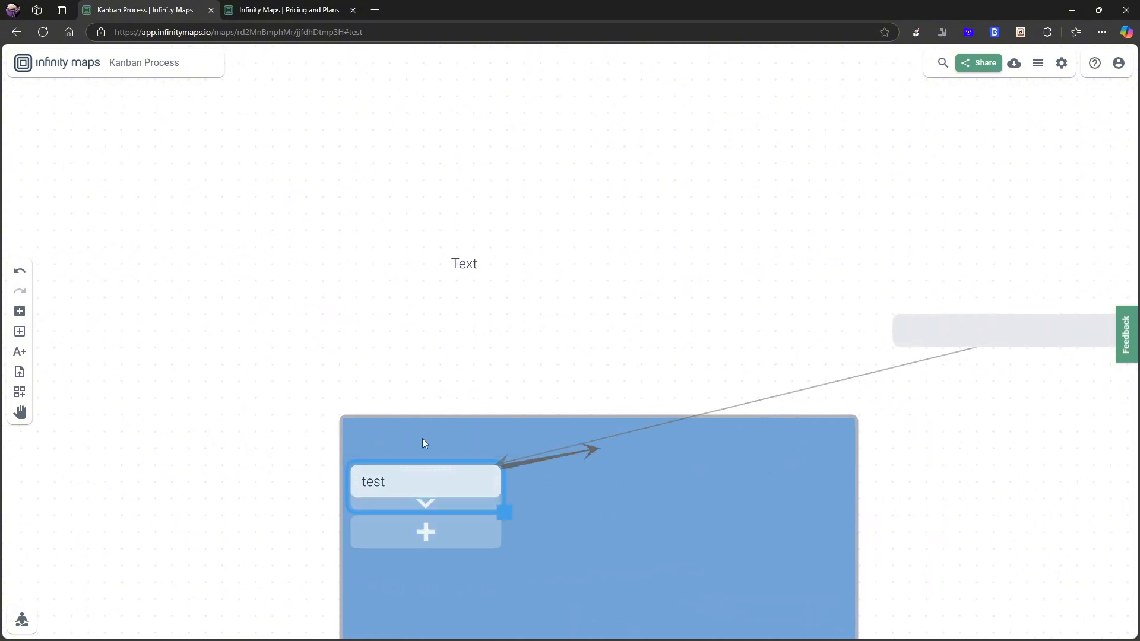
click(958, 333)
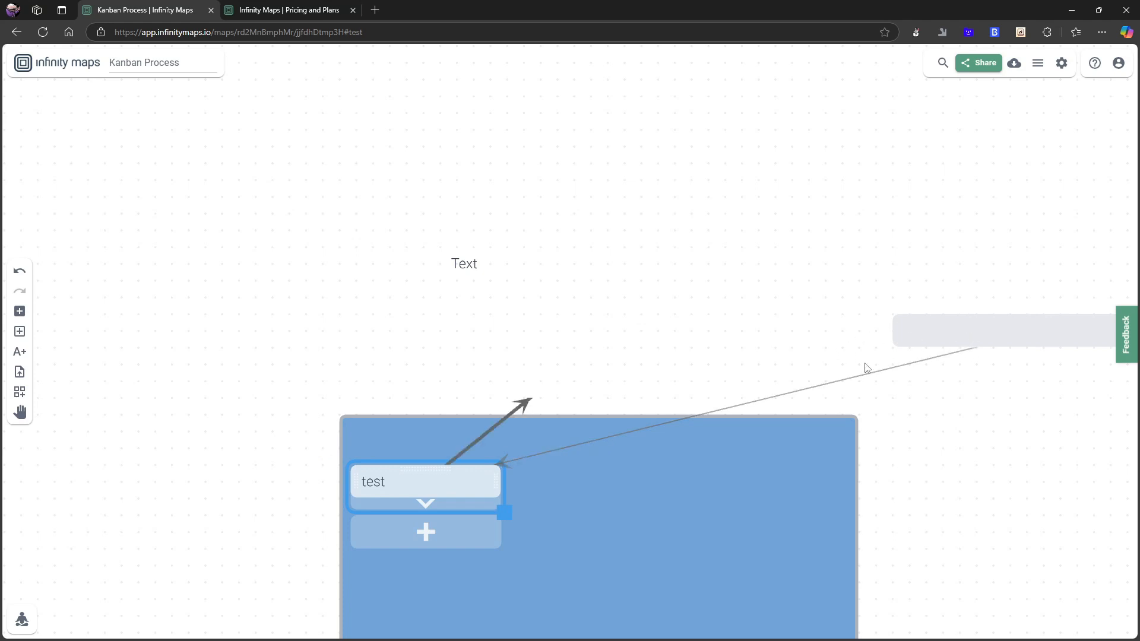
click(942, 348)
scroll(867, 436, up, 2)
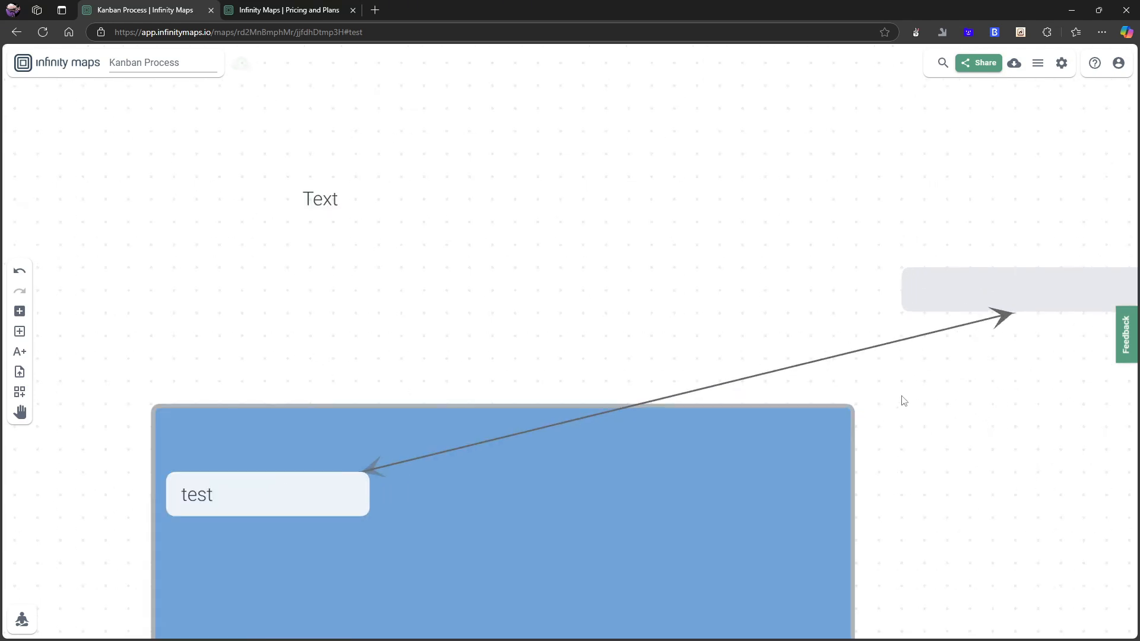
scroll(903, 399, down, 3)
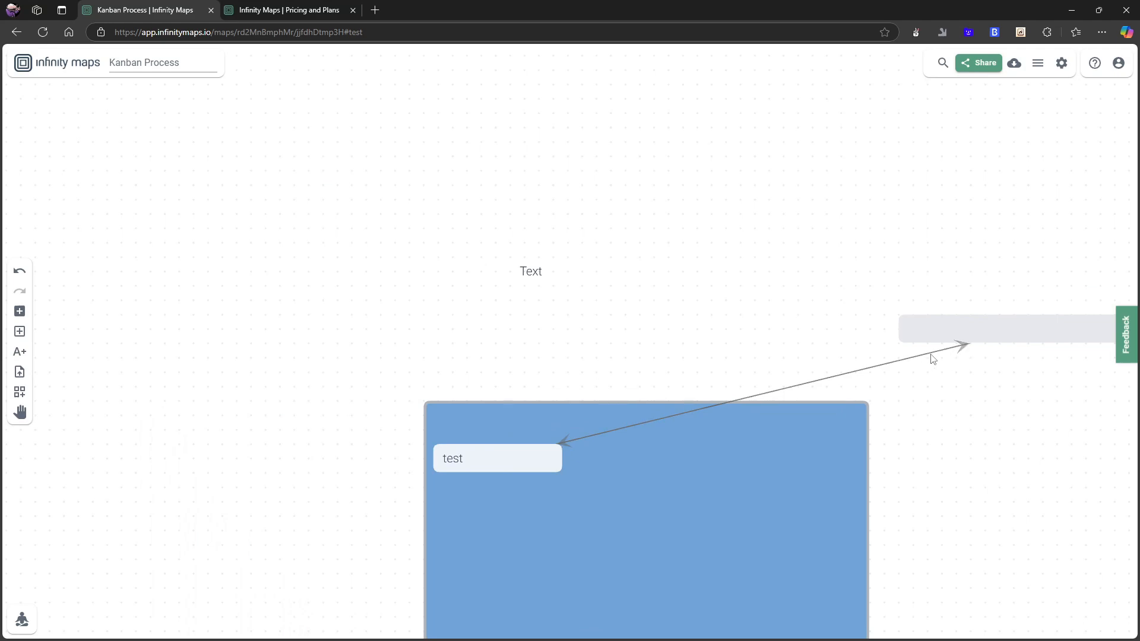
scroll(1008, 411, down, 3)
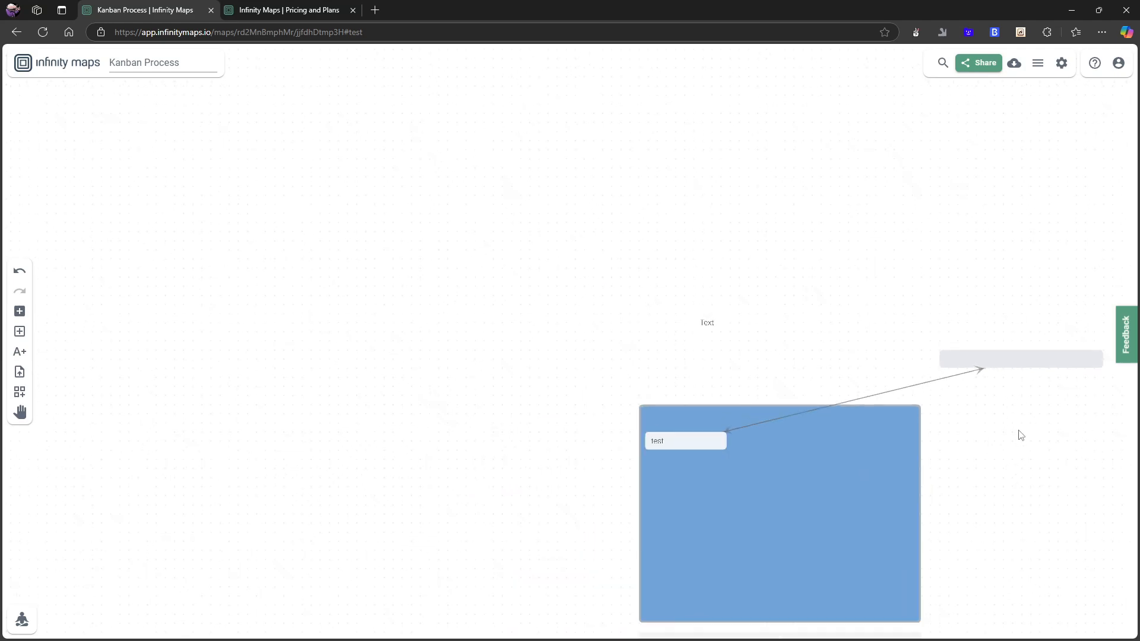
drag(1021, 435, 811, 421)
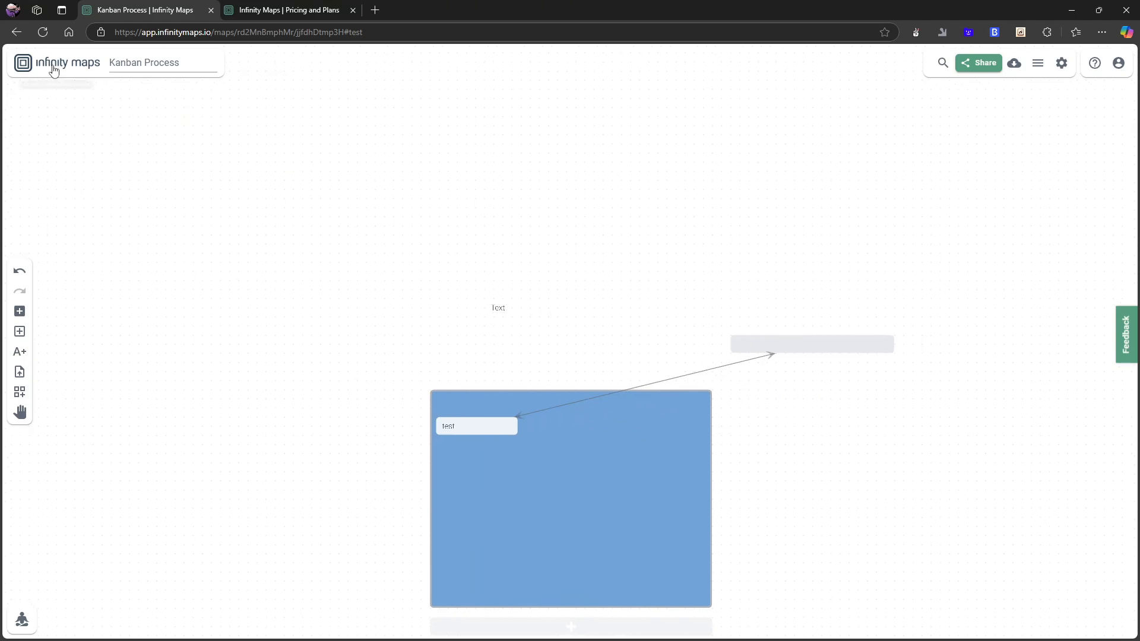
scroll(823, 397, up, 2)
scroll(360, 262, up, 1)
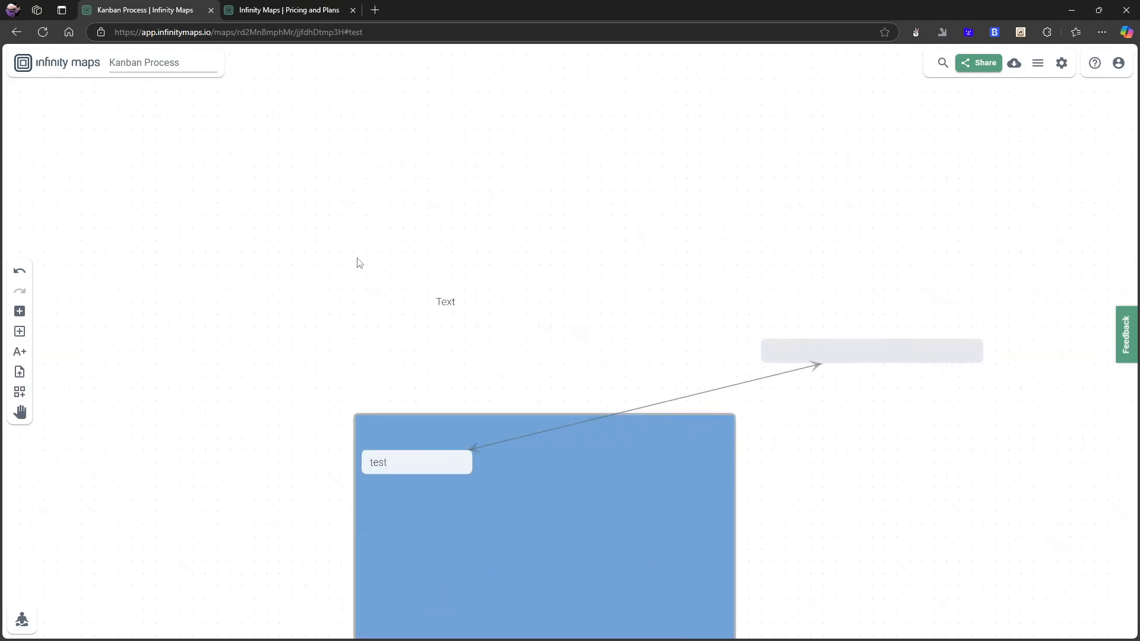
Return to the maps overview and open the Product Management Kit template to look it over.
click(47, 67)
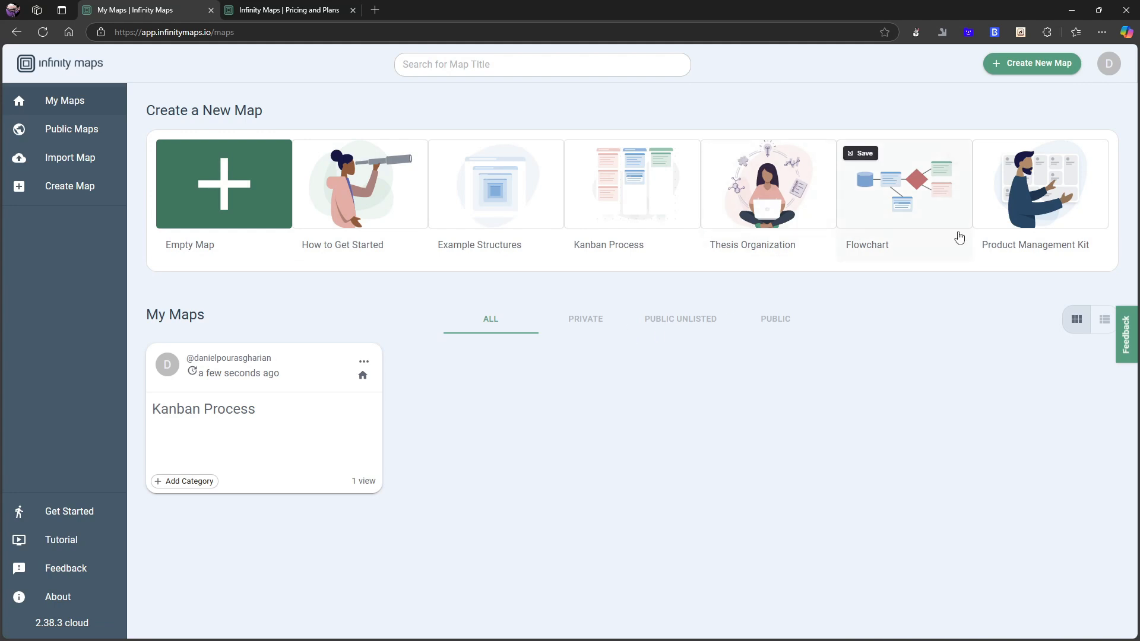
click(1021, 229)
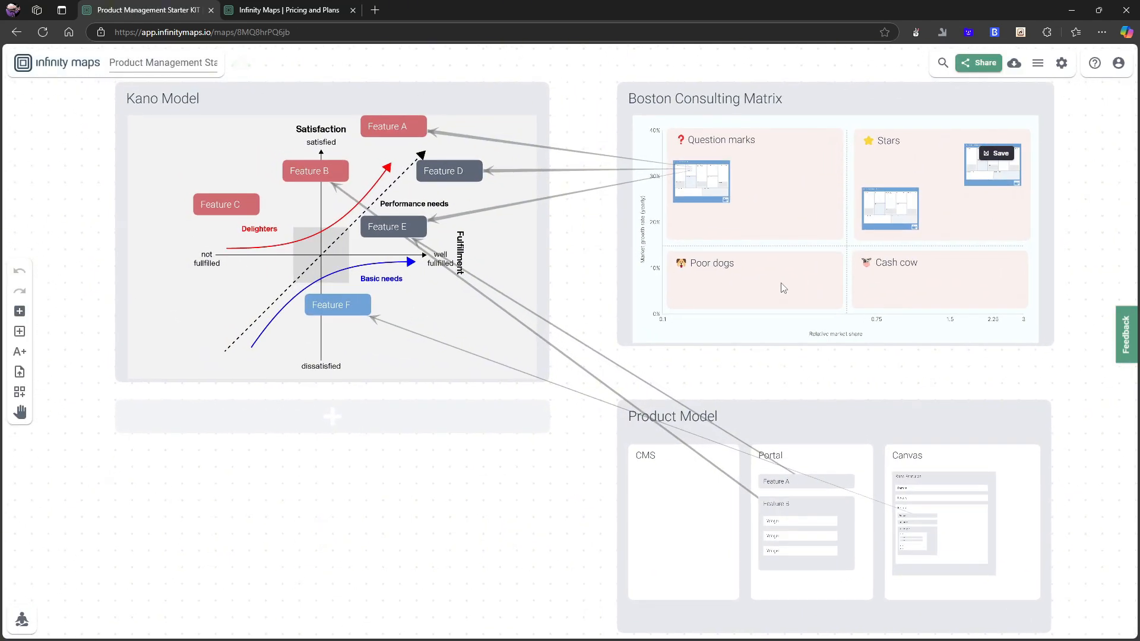
scroll(682, 315, up, 2)
scroll(687, 313, up, 1)
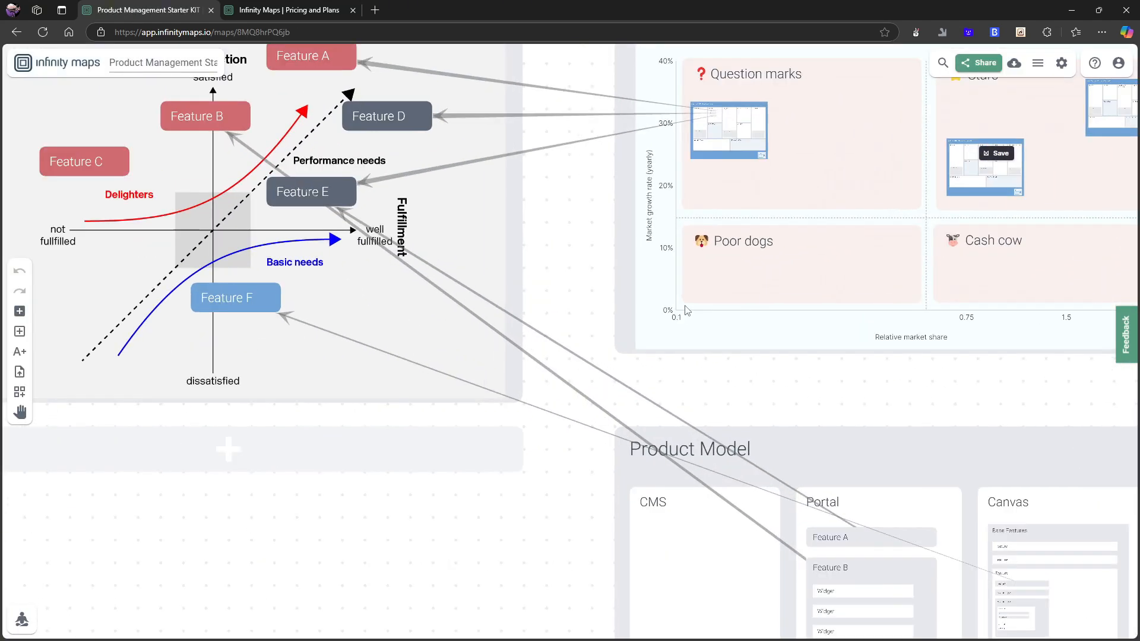
scroll(687, 309, down, 3)
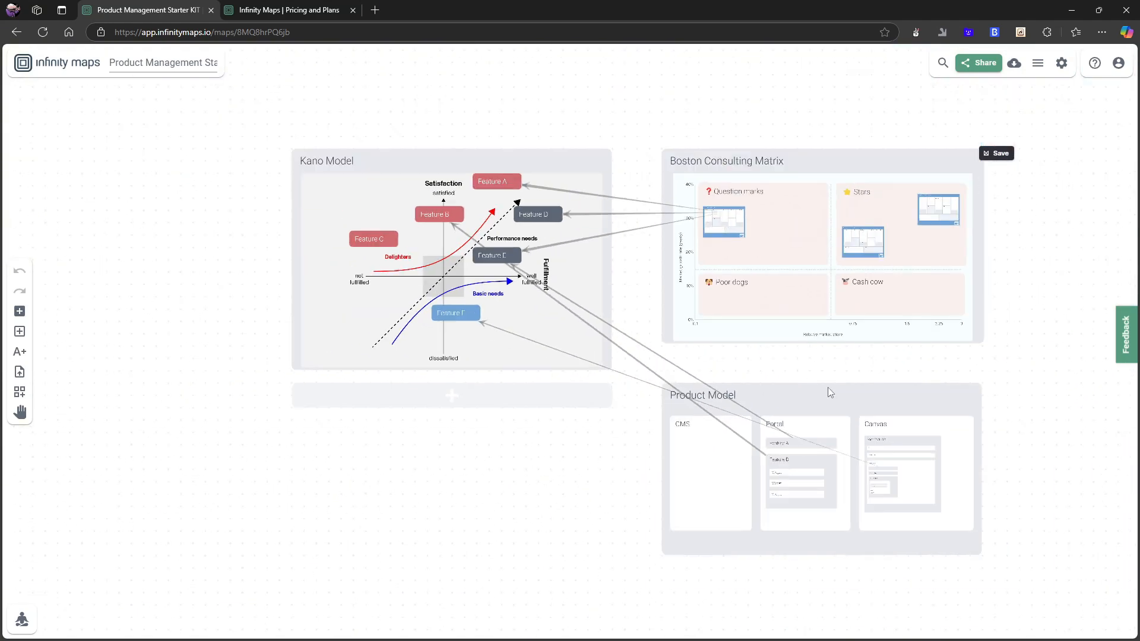